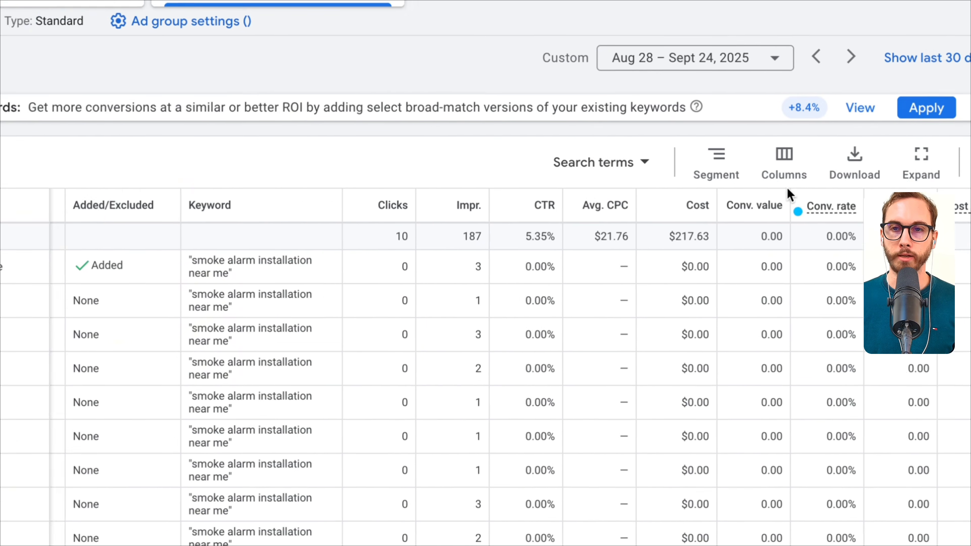
{"action": "mouse_move", "coordinate": [792, 190]}
{"action": "left_mouse_down"}
{"action": "mouse_move", "coordinate": [537, 194]}
{"action": "mouse_move", "coordinate": [513, 223]}
{"action": "left_mouse_up"}
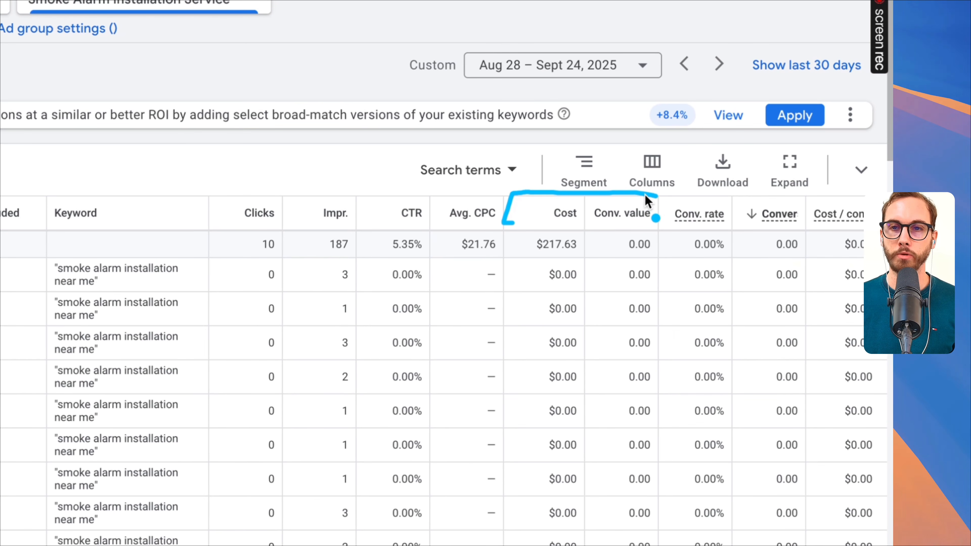
{"action": "left_click_drag", "start_coordinate": [645, 194], "coordinate": [645, 227]}
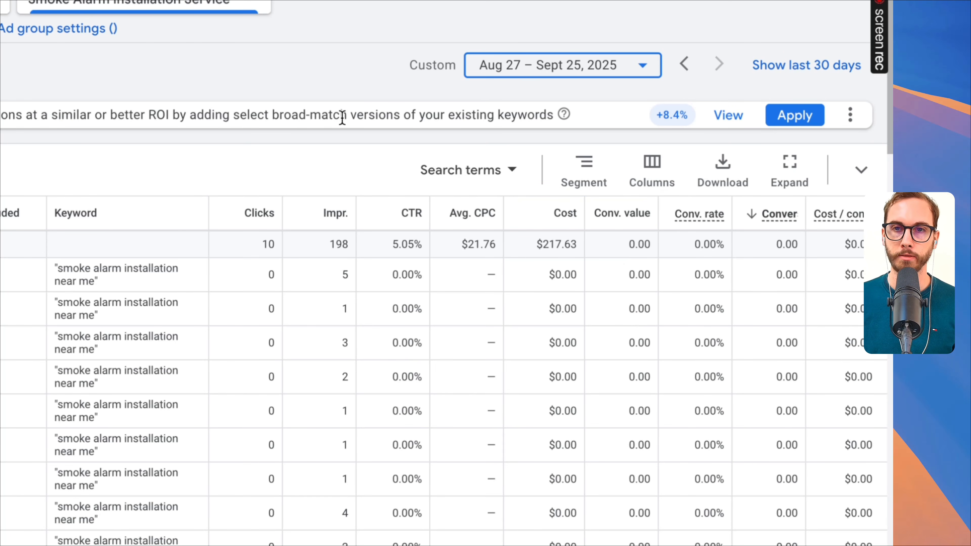
- Set the search terms report's date range to 90 days up to today
{"action": "left_click", "coordinate": [509, 70]}
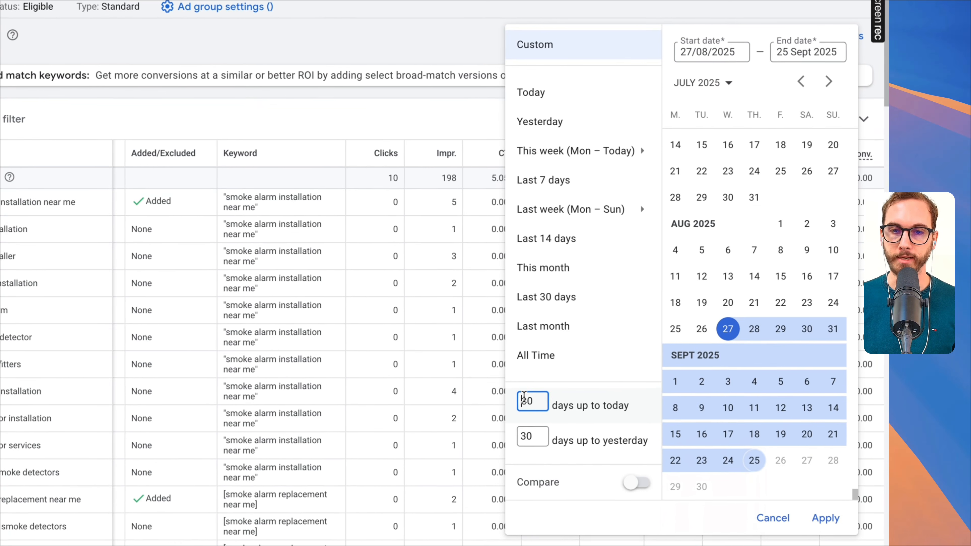
{"action": "double_click", "coordinate": [444, 517]}
{"action": "type", "text": "90"}
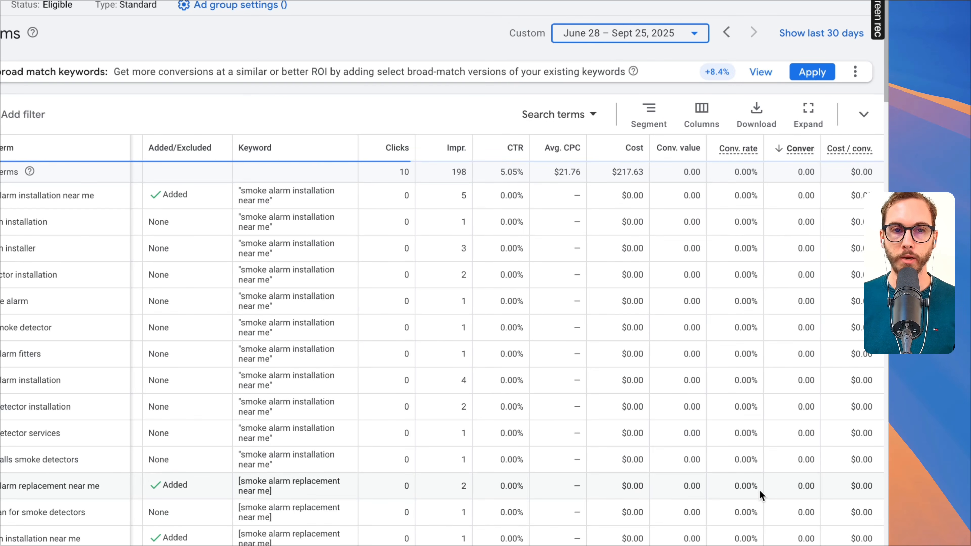
{"action": "key", "text": "ctrl+a"}
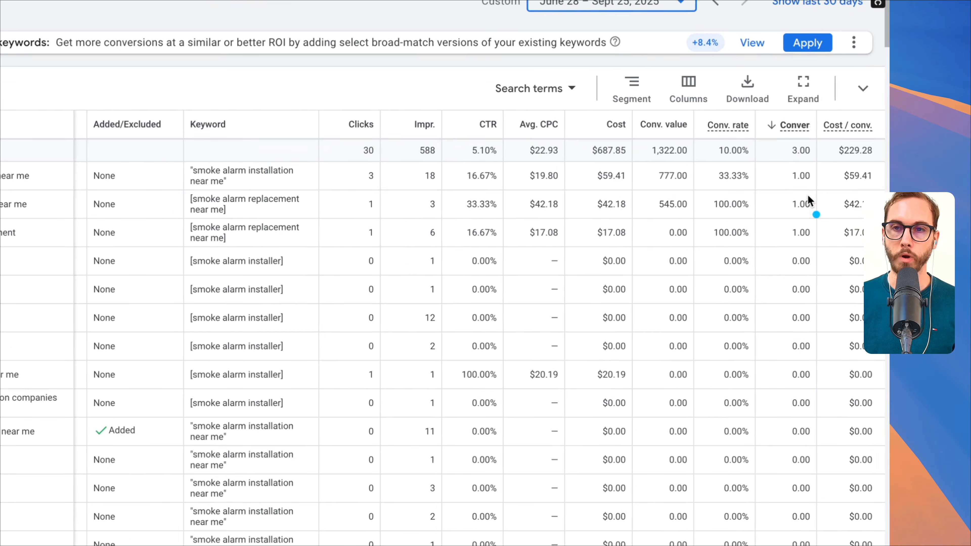
- Examine the conversions, conversion values, matched keywords and match types of the ad group's search terms
{"action": "left_click_drag", "start_coordinate": [820, 136], "coordinate": [770, 191]}
{"action": "left_click_drag", "start_coordinate": [814, 140], "coordinate": [819, 194]}
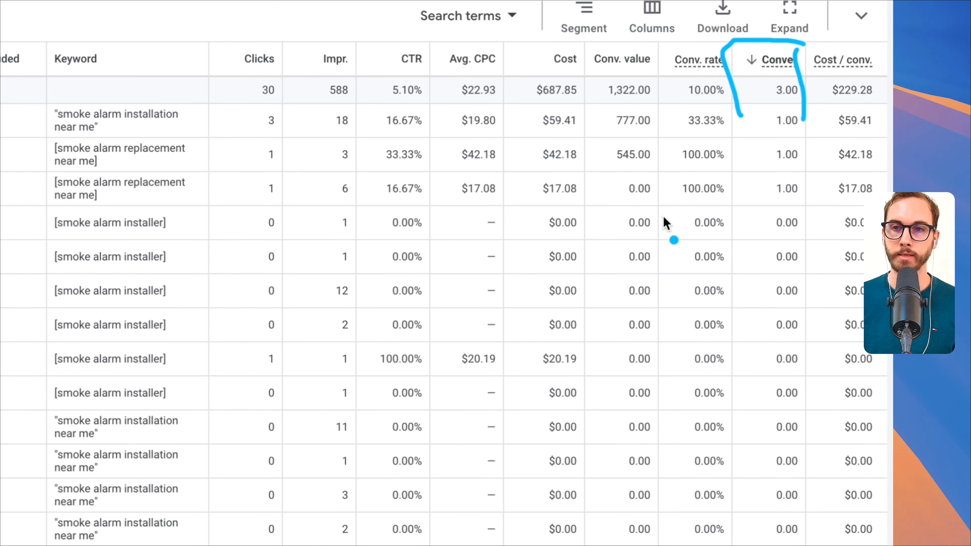
{"action": "mouse_move", "coordinate": [664, 42]}
{"action": "left_mouse_down"}
{"action": "mouse_move", "coordinate": [600, 38]}
{"action": "mouse_move", "coordinate": [587, 102]}
{"action": "mouse_move", "coordinate": [668, 132]}
{"action": "left_mouse_up"}
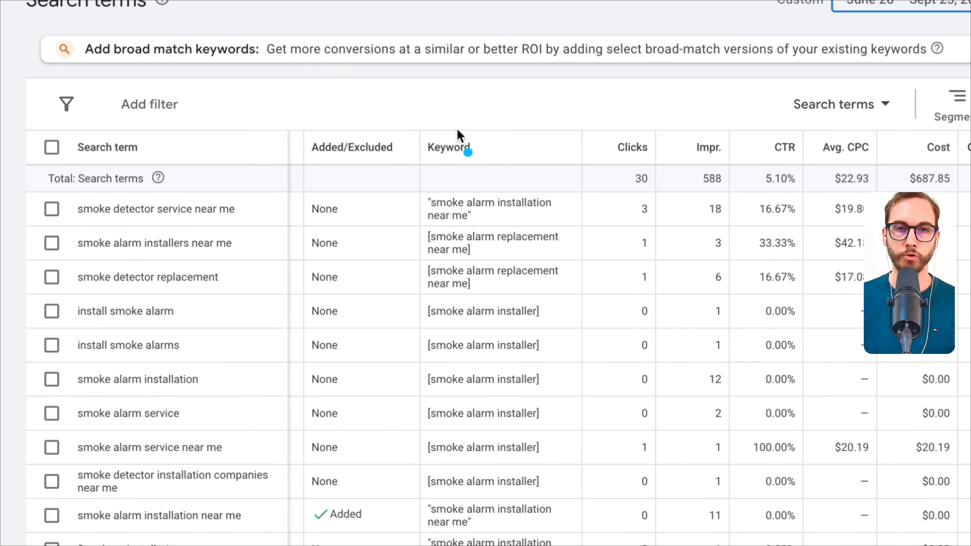
{"action": "mouse_move", "coordinate": [85, 41]}
{"action": "left_mouse_down"}
{"action": "mouse_move", "coordinate": [42, 78]}
{"action": "mouse_move", "coordinate": [114, 40]}
{"action": "left_mouse_up"}
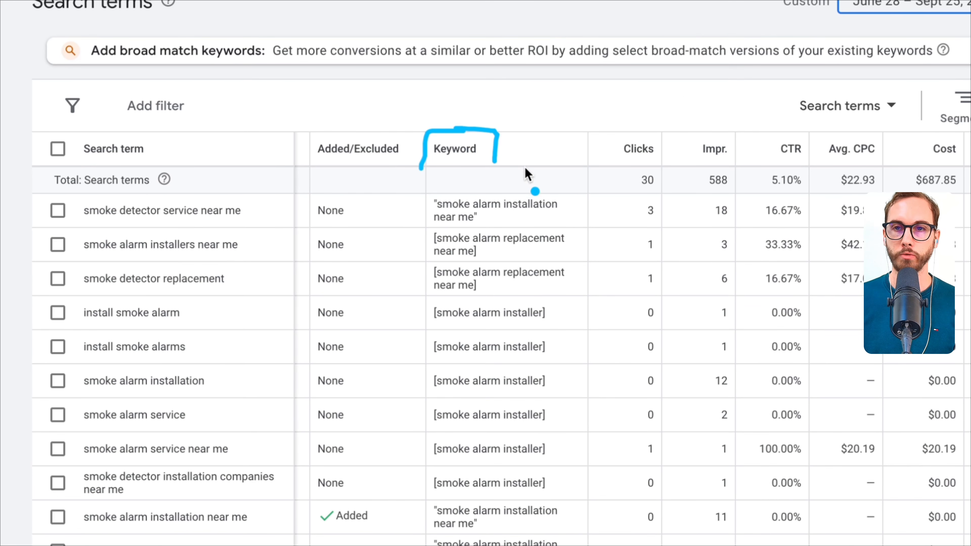
{"action": "mouse_move", "coordinate": [933, 200]}
{"action": "left_mouse_down"}
{"action": "mouse_move", "coordinate": [970, 156]}
{"action": "mouse_move", "coordinate": [769, 223]}
{"action": "mouse_move", "coordinate": [752, 245]}
{"action": "left_mouse_up"}
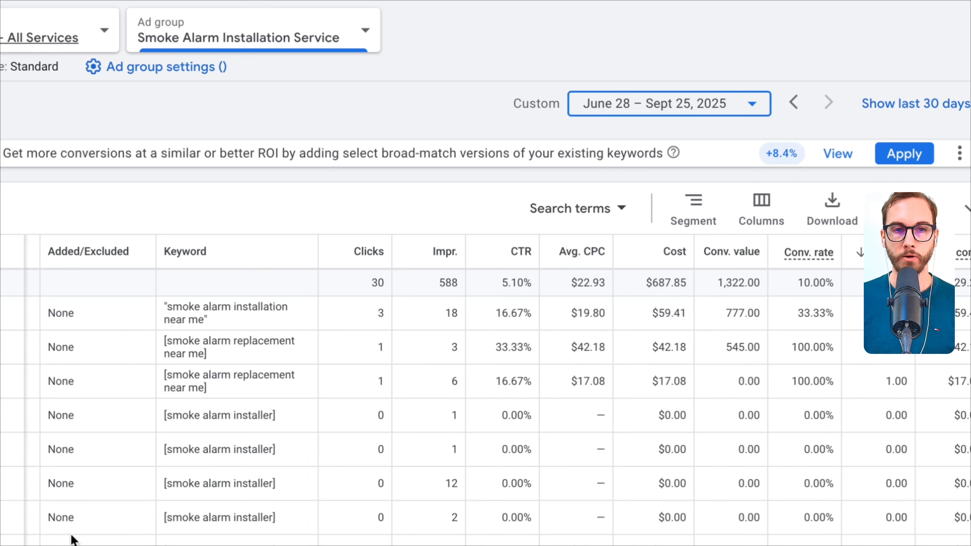
{"action": "scroll", "coordinate": [85, 540], "scroll_direction": "down", "scroll_amount": 1}
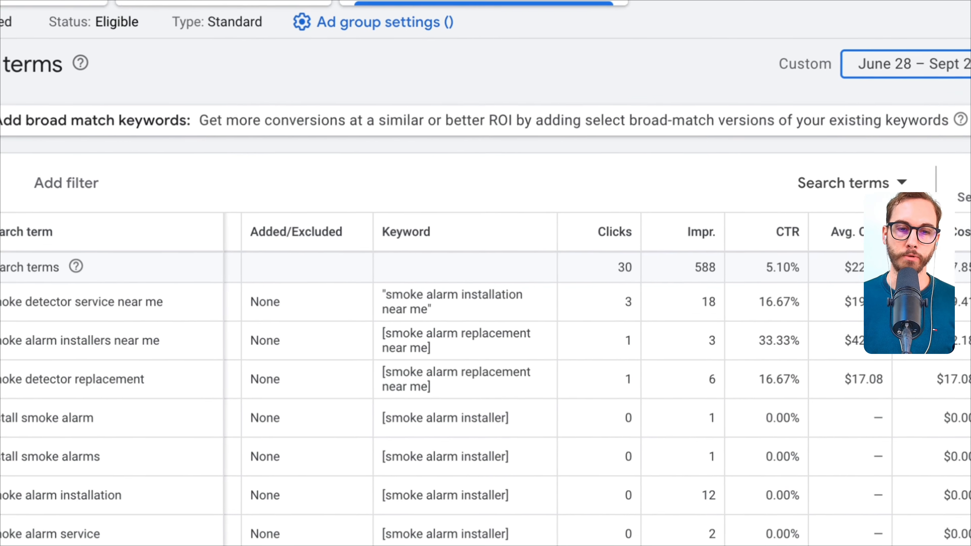
{"action": "key", "text": "super+Tab"}
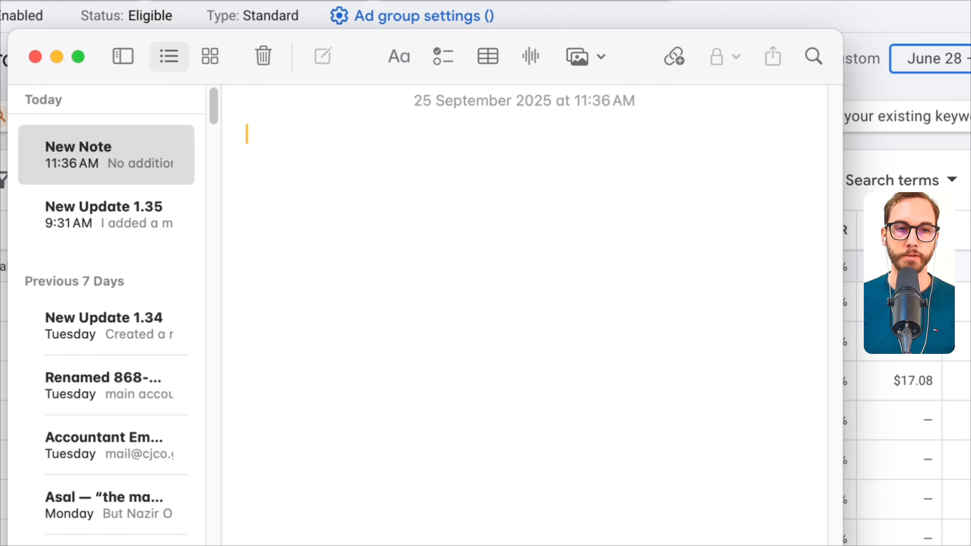
{"action": "key", "text": "super+Tab"}
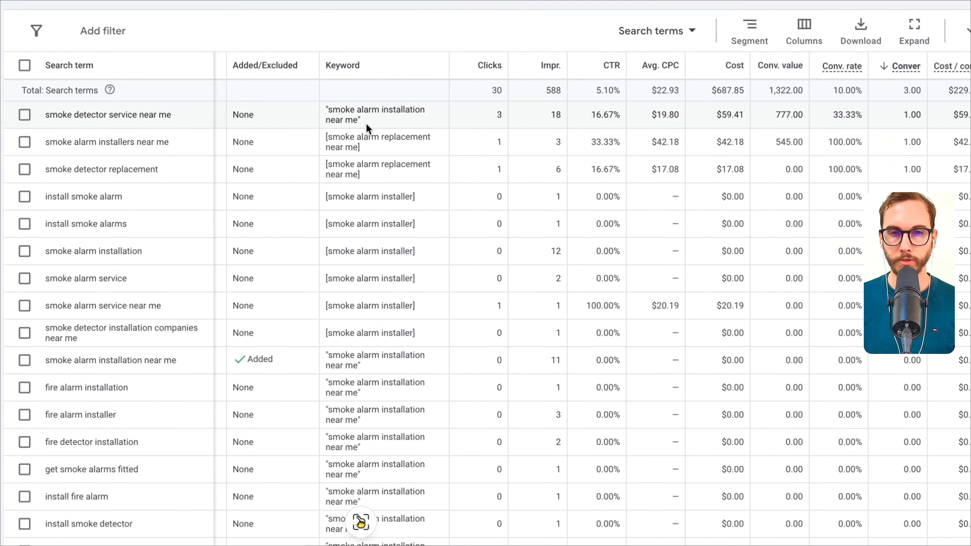
{"action": "double_click", "coordinate": [250, 115]}
{"action": "left_click", "coordinate": [265, 73]}
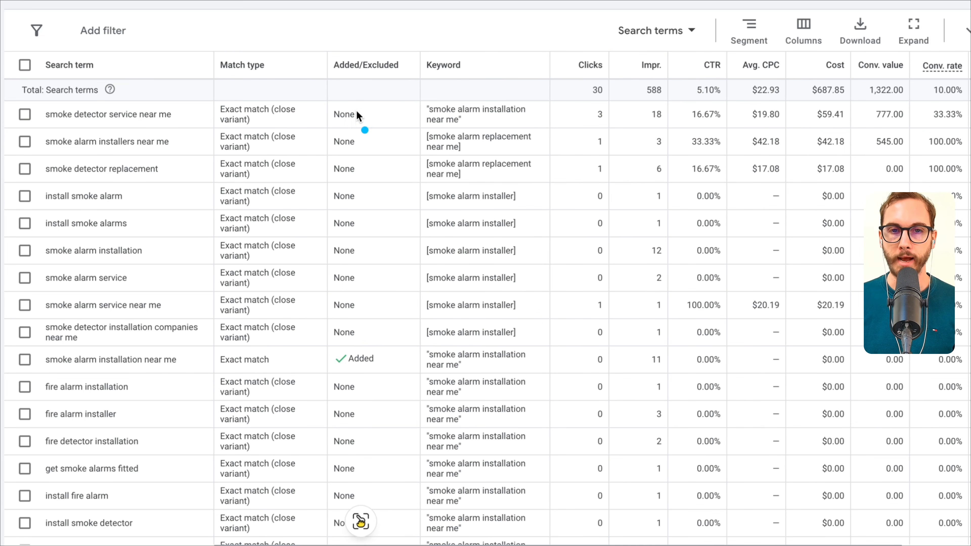
{"action": "mouse_move", "coordinate": [359, 108]}
{"action": "left_mouse_down"}
{"action": "mouse_move", "coordinate": [388, 116]}
{"action": "mouse_move", "coordinate": [370, 164]}
{"action": "left_mouse_up"}
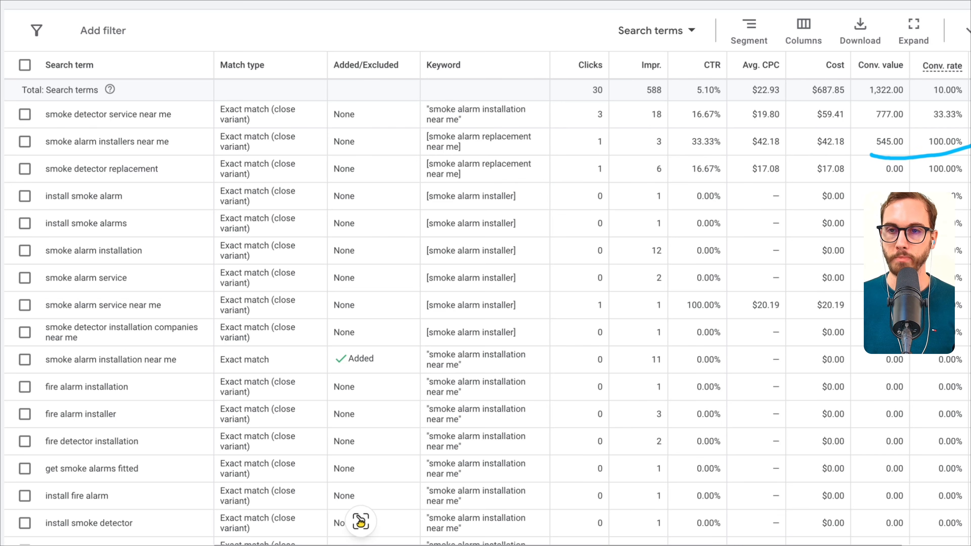
{"action": "left_click_drag", "start_coordinate": [970, 146], "coordinate": [889, 151]}
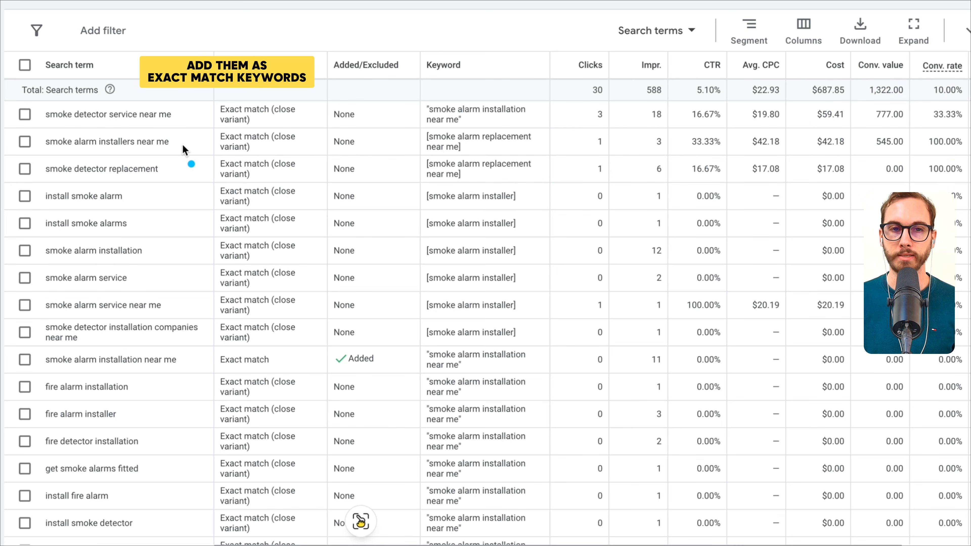
{"action": "mouse_move", "coordinate": [182, 145]}
{"action": "left_mouse_down"}
{"action": "mouse_move", "coordinate": [199, 142]}
{"action": "mouse_move", "coordinate": [205, 114]}
{"action": "left_mouse_up"}
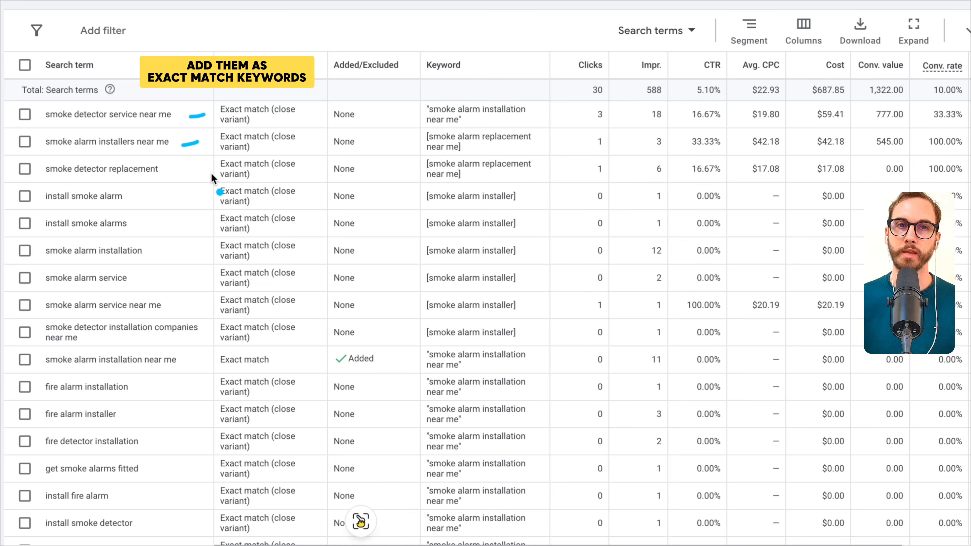
- Select the search terms "smoke detector service near me" and "smoke alarm installers near me" and start adding them as keywords
{"action": "left_click", "coordinate": [25, 114]}
{"action": "left_click", "coordinate": [25, 141]}
{"action": "left_click", "coordinate": [127, 30]}
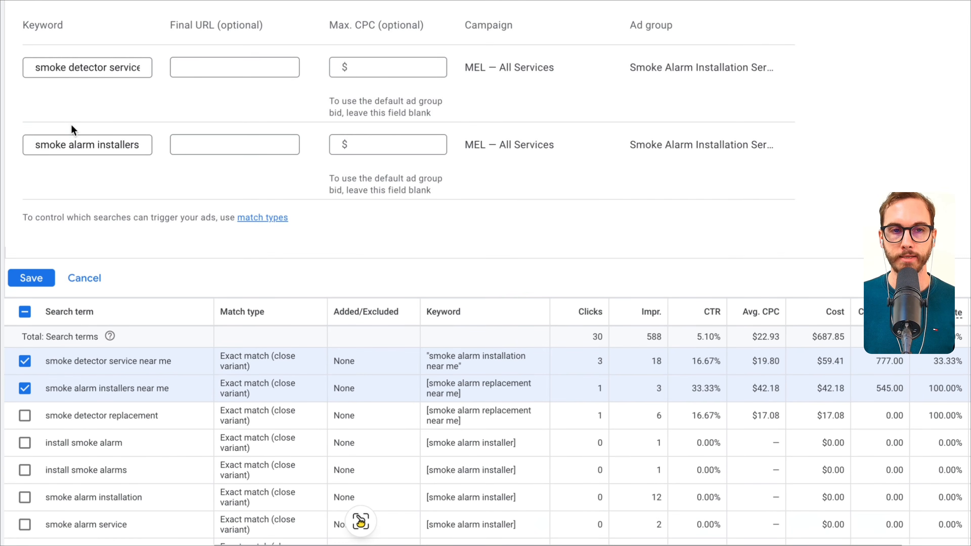
- Try to save both terms as exact match keywords, enclosed in brackets: [smoke detector service near me] and [smoke alarm installers near me]
{"action": "left_click", "coordinate": [100, 63]}
{"action": "left_click_drag", "start_coordinate": [128, 67], "coordinate": [67, 69]}
{"action": "left_click", "coordinate": [67, 69]}
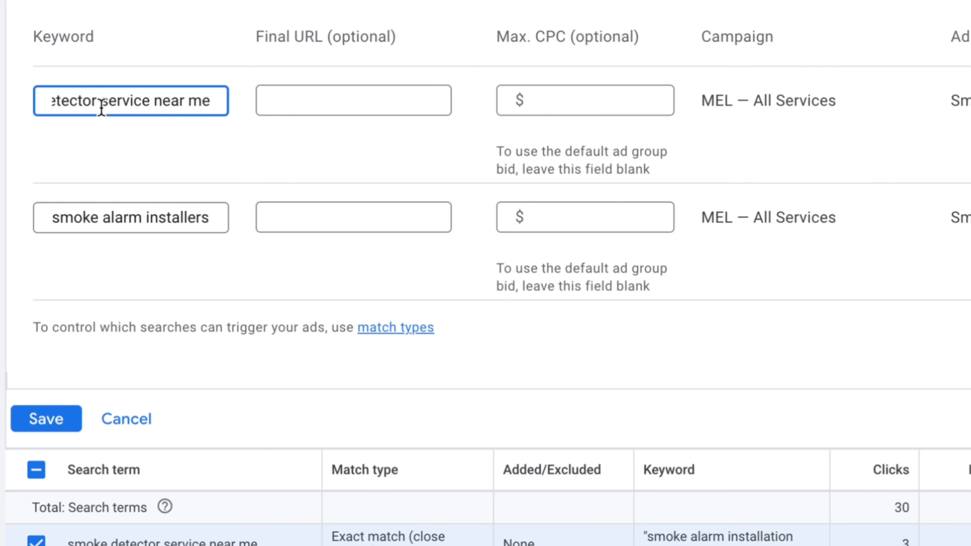
{"action": "key", "text": "super+Right"}
{"action": "type", "text": "]"}
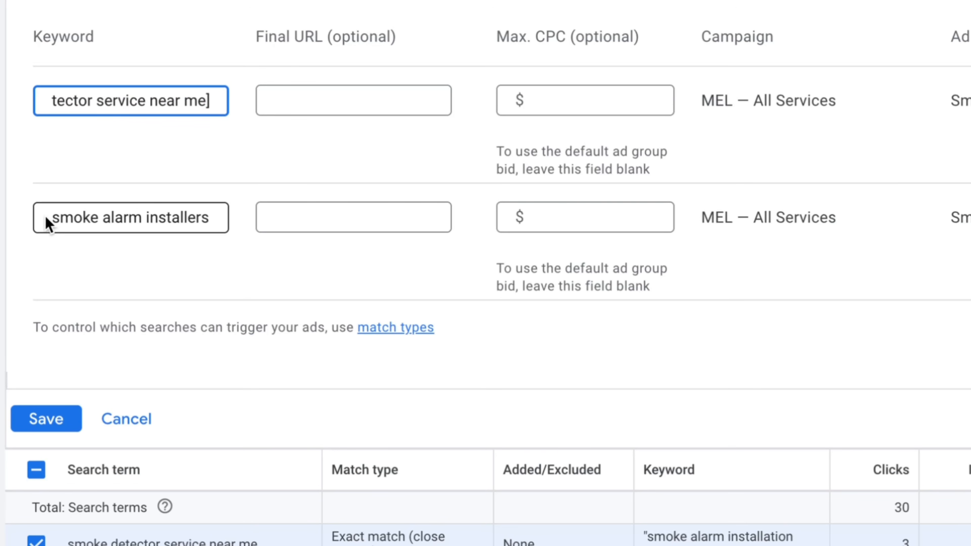
{"action": "left_click", "coordinate": [65, 217]}
{"action": "key", "text": "super+Right"}
{"action": "type", "text": "near me]"}
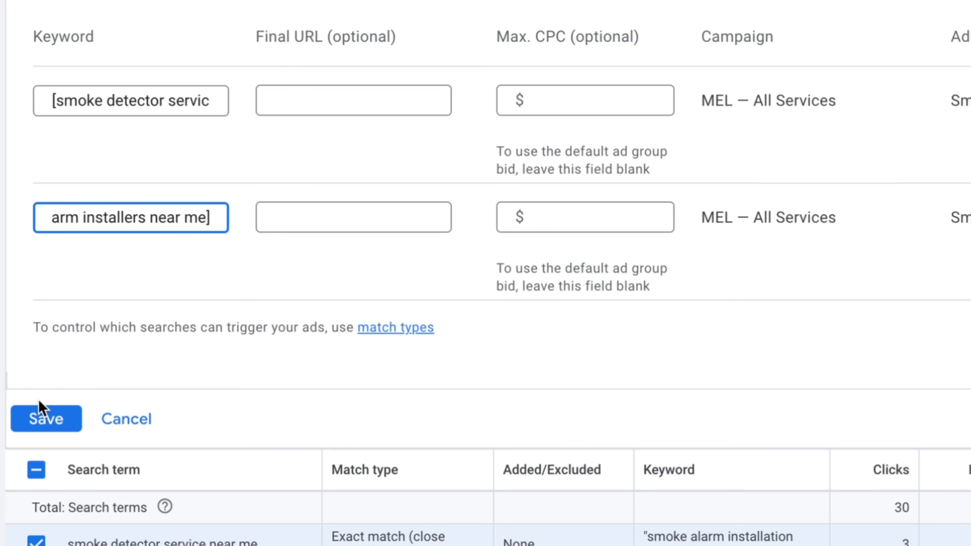
{"action": "left_click", "coordinate": [40, 415]}
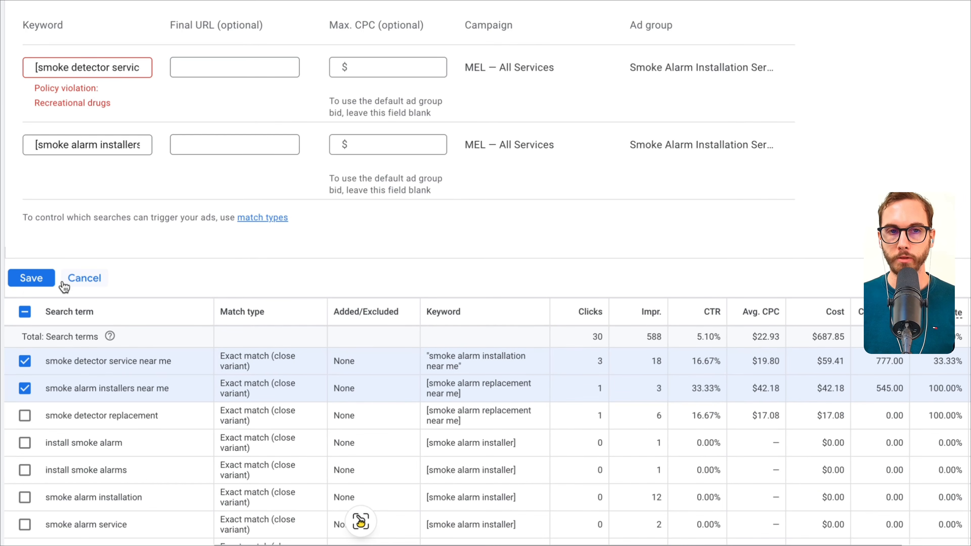
- Cancel adding the two keywords and deselect "smoke detector service near me", keeping only "smoke alarm installers near me" selected
{"action": "left_click", "coordinate": [66, 104]}
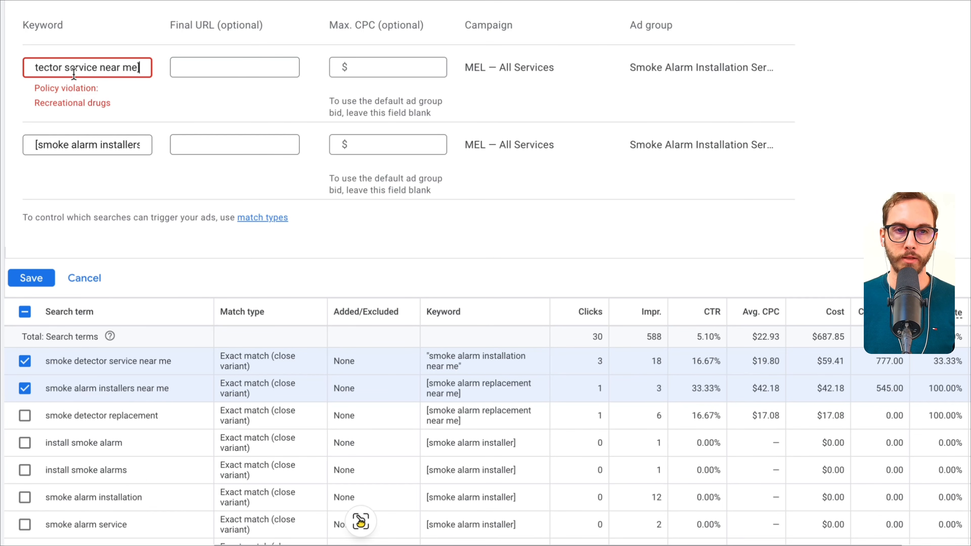
{"action": "double_click", "coordinate": [63, 67]}
{"action": "left_click_drag", "start_coordinate": [65, 102], "coordinate": [20, 69]}
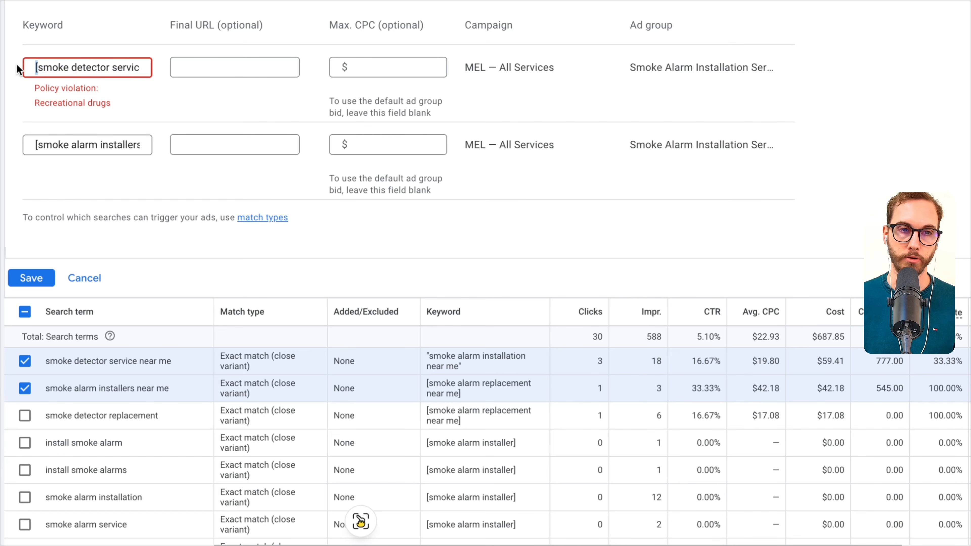
{"action": "left_click", "coordinate": [84, 278]}
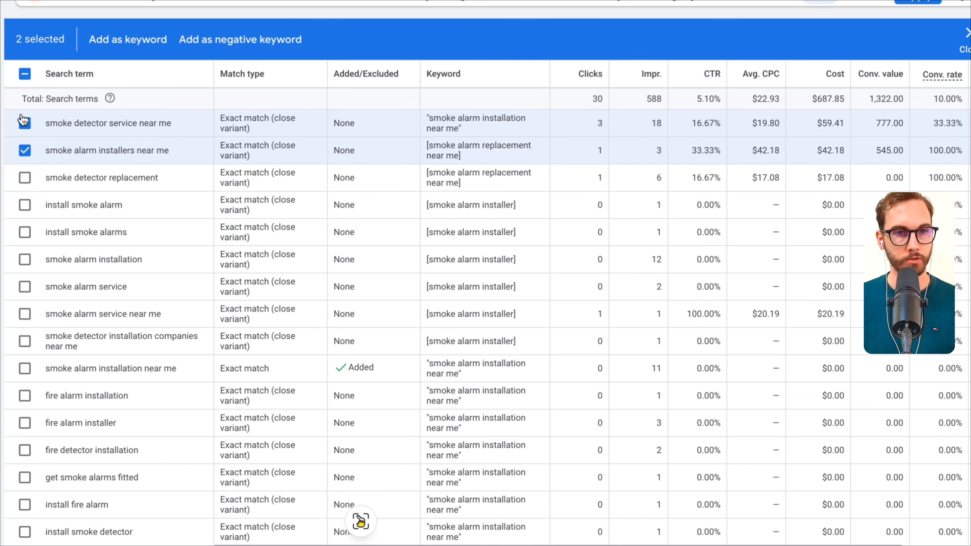
{"action": "left_click", "coordinate": [24, 123]}
{"action": "left_click", "coordinate": [26, 151]}
{"action": "left_click", "coordinate": [26, 151]}
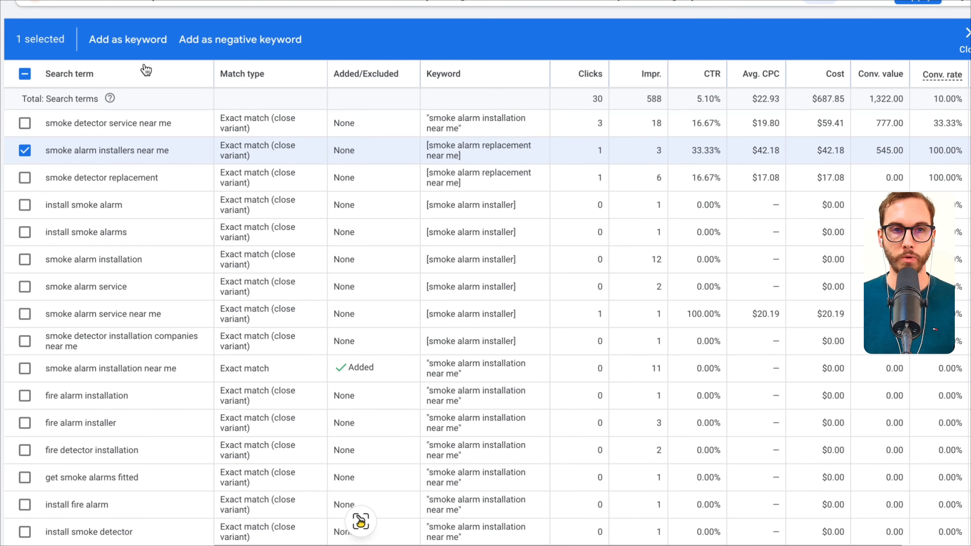
- Add the selected search term as the exact match keyword [smoke alarm installers near me], save it and clear the row selection
{"action": "left_click", "coordinate": [130, 40]}
{"action": "left_click", "coordinate": [95, 71]}
{"action": "key", "text": "Home"}
{"action": "type", "text": "["}
{"action": "key", "text": "End"}
{"action": "type", "text": "near me]"}
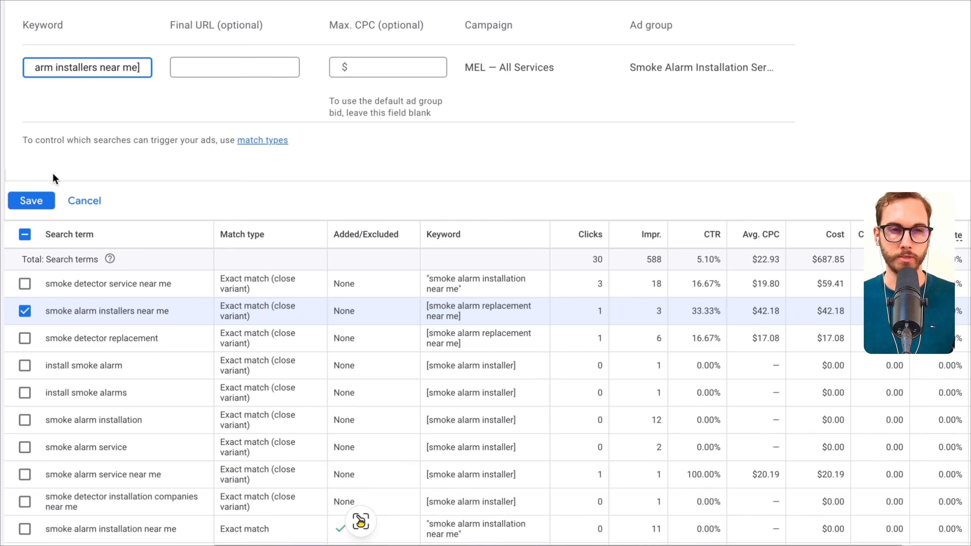
{"action": "left_click", "coordinate": [31, 202]}
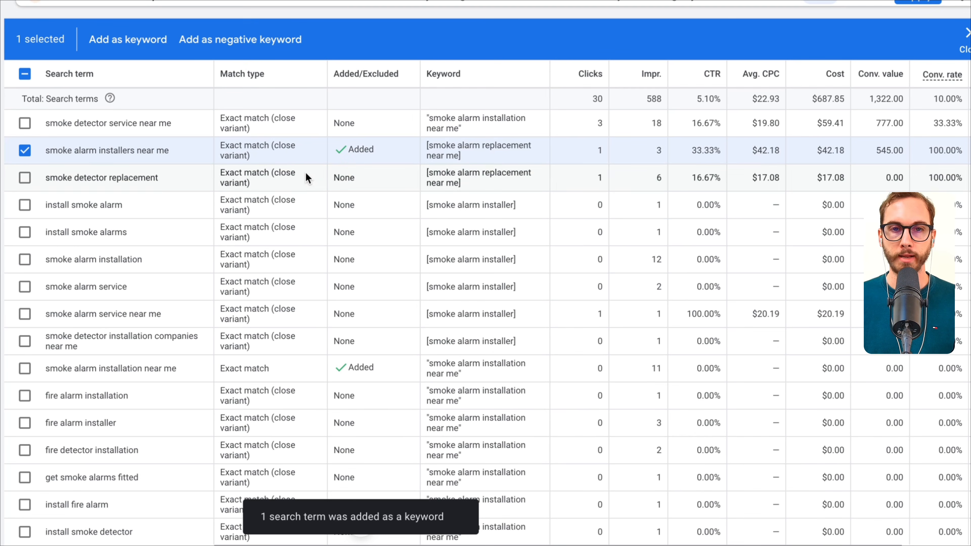
{"action": "left_click_drag", "start_coordinate": [355, 161], "coordinate": [353, 135]}
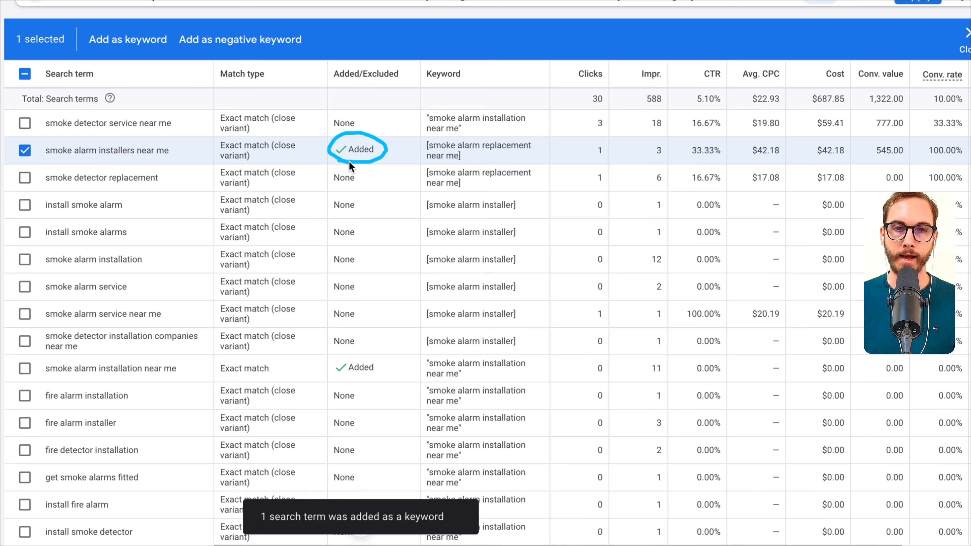
{"action": "key", "text": "Escape"}
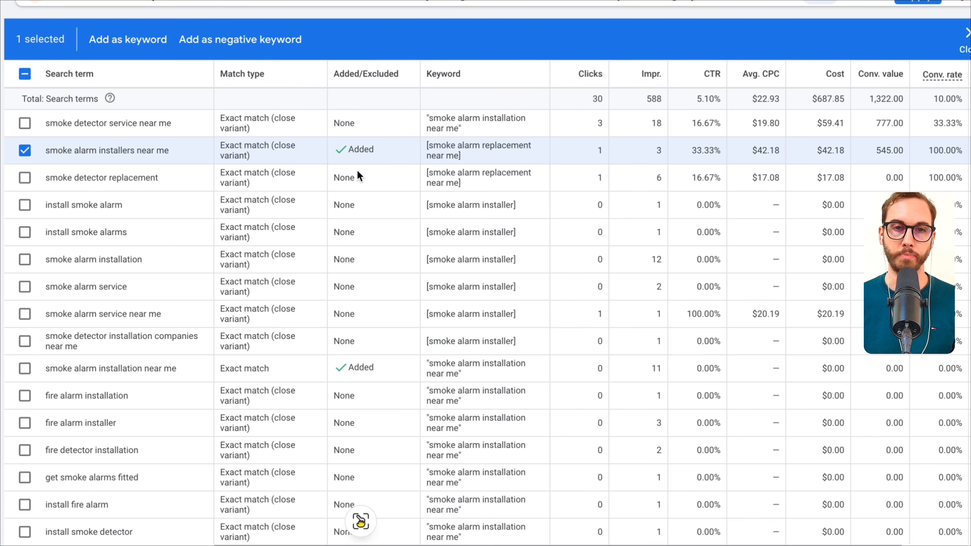
{"action": "left_click", "coordinate": [23, 154]}
{"action": "mouse_move", "coordinate": [886, 61]}
{"action": "left_mouse_down"}
{"action": "mouse_move", "coordinate": [780, 64]}
{"action": "mouse_move", "coordinate": [782, 87]}
{"action": "mouse_move", "coordinate": [913, 60]}
{"action": "mouse_move", "coordinate": [901, 191]}
{"action": "left_mouse_up"}
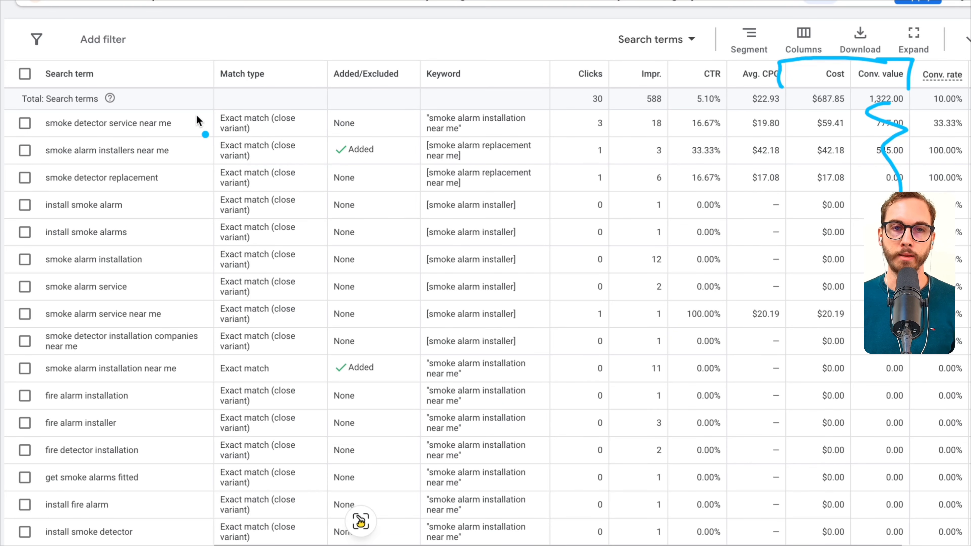
{"action": "mouse_move", "coordinate": [186, 113]}
{"action": "left_mouse_down"}
{"action": "mouse_move", "coordinate": [206, 256]}
{"action": "mouse_move", "coordinate": [144, 302]}
{"action": "left_mouse_up"}
{"action": "left_click_drag", "start_coordinate": [183, 127], "coordinate": [185, 268]}
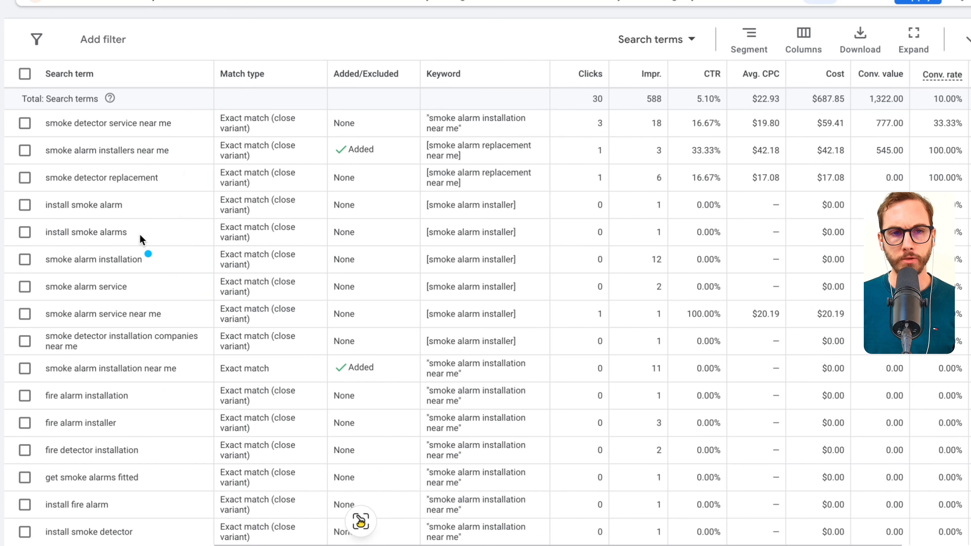
{"action": "left_click_drag", "start_coordinate": [56, 211], "coordinate": [148, 217]}
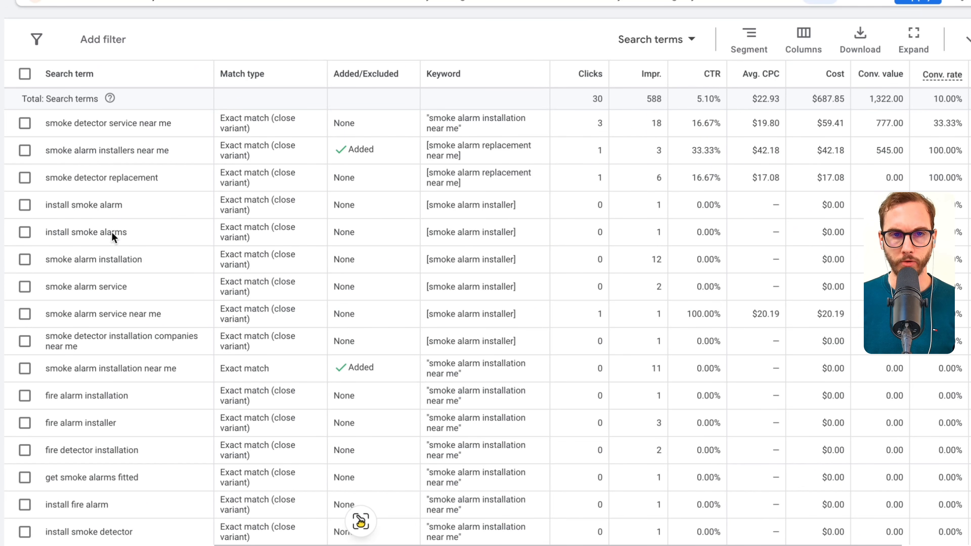
- Add "install smoke alarm" and "install smoke alarms" as exact match negative keywords at ad group level, save them and clear the row selection
{"action": "scroll", "coordinate": [130, 190], "scroll_direction": "down", "scroll_amount": 1}
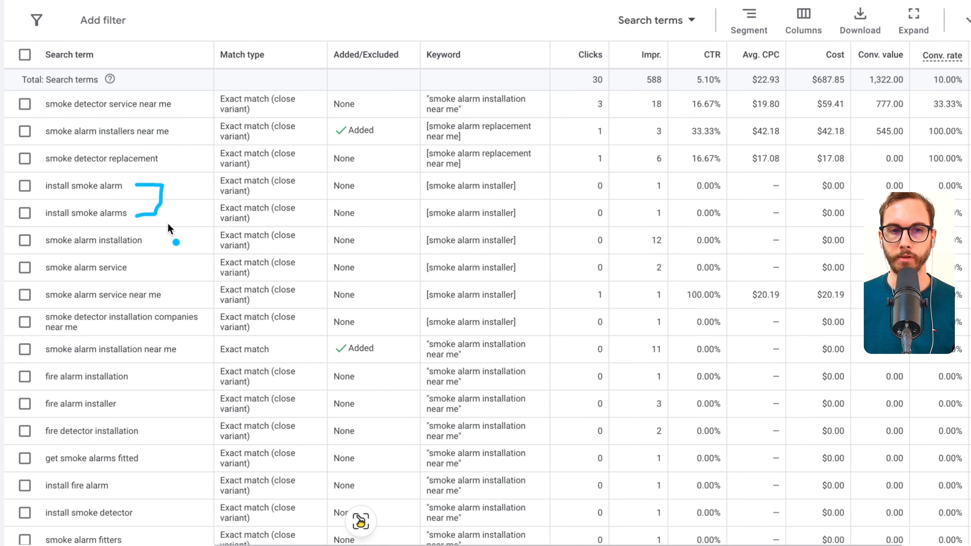
{"action": "left_click", "coordinate": [25, 186]}
{"action": "left_click", "coordinate": [24, 213]}
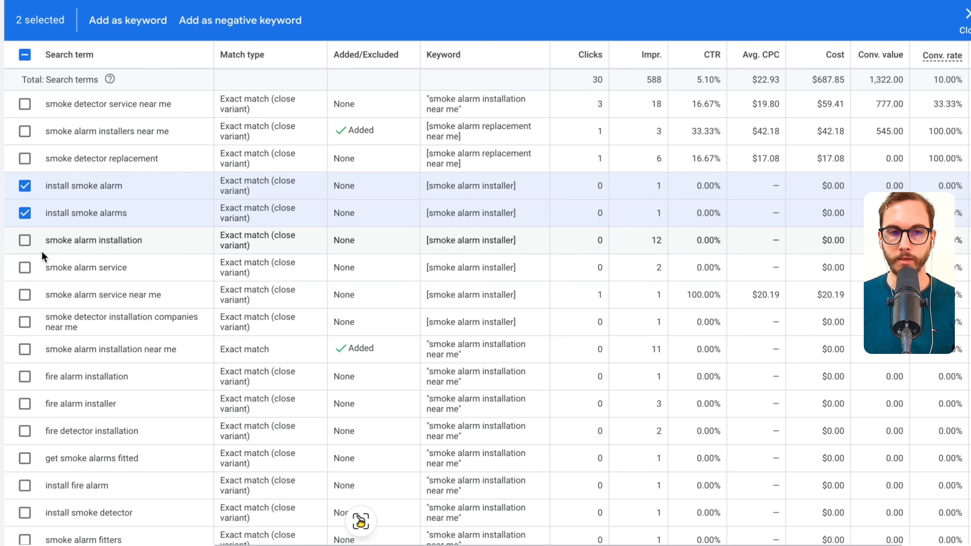
{"action": "scroll", "coordinate": [51, 246], "scroll_direction": "down", "scroll_amount": 1}
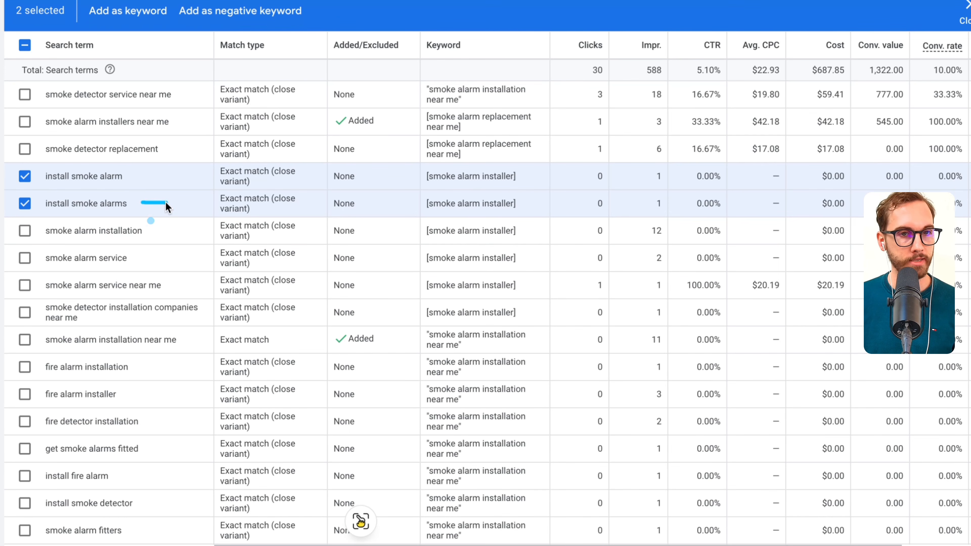
{"action": "left_click_drag", "start_coordinate": [165, 202], "coordinate": [117, 171]}
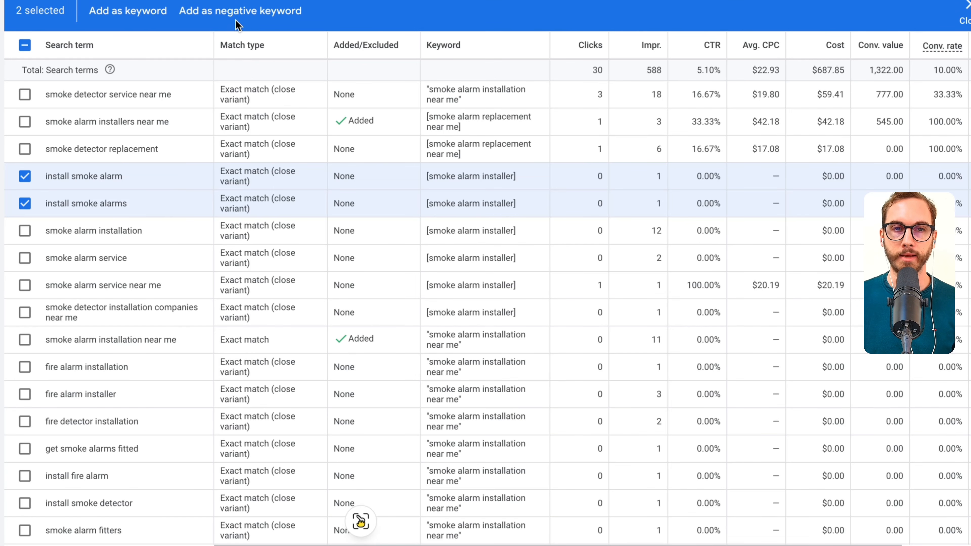
{"action": "left_click", "coordinate": [245, 16]}
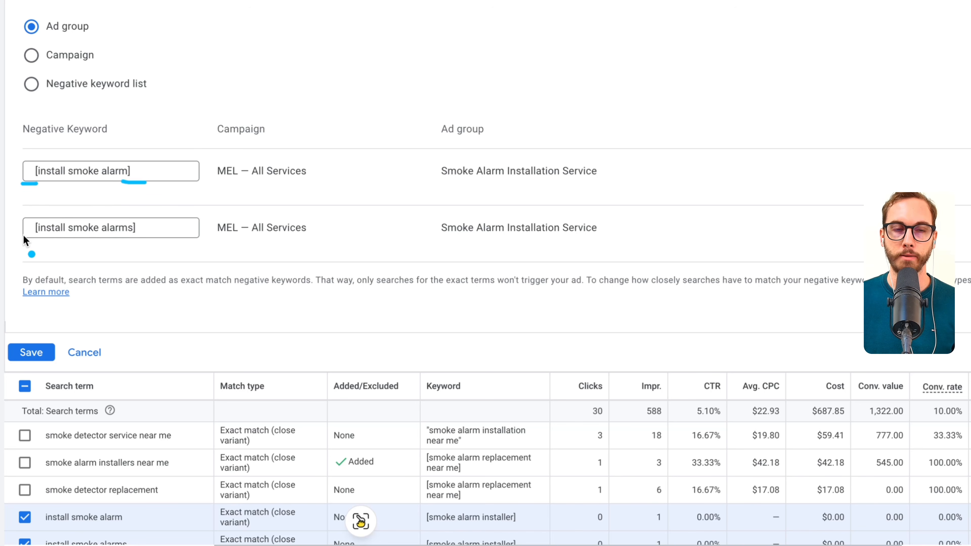
{"action": "left_click", "coordinate": [30, 352]}
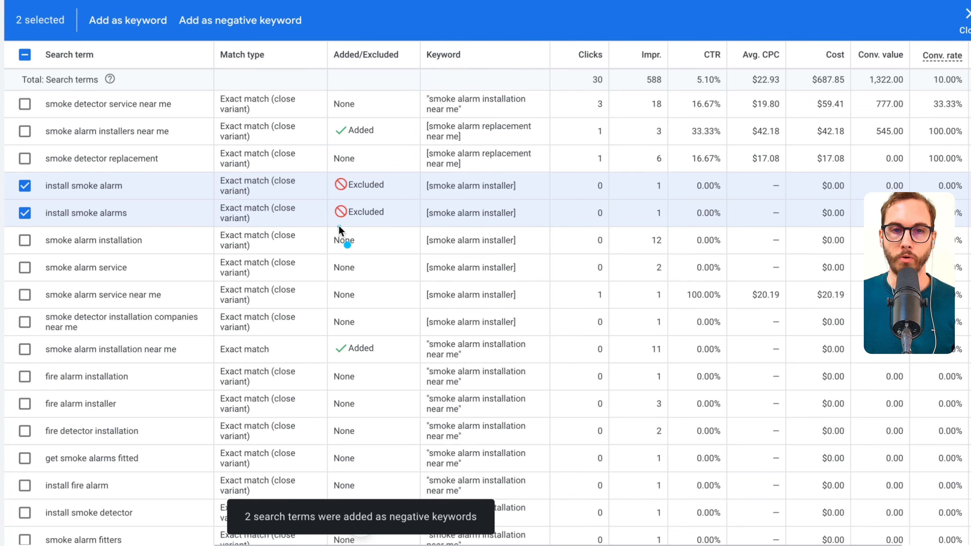
{"action": "mouse_move", "coordinate": [338, 225]}
{"action": "left_mouse_down"}
{"action": "mouse_move", "coordinate": [336, 166]}
{"action": "mouse_move", "coordinate": [364, 230]}
{"action": "left_mouse_up"}
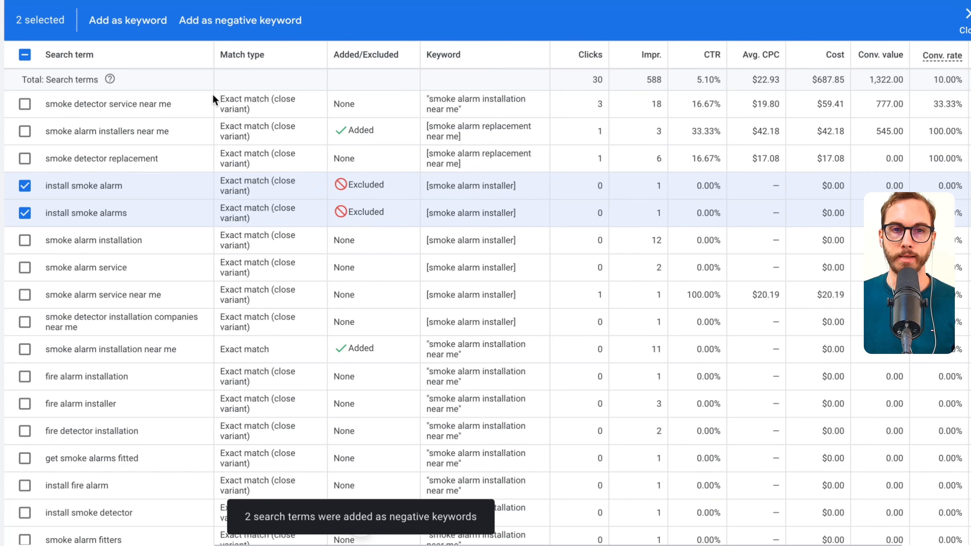
{"action": "left_click", "coordinate": [966, 14]}
- Set the search terms table to show 500 rows per page
{"action": "scroll", "coordinate": [206, 216], "scroll_direction": "down", "scroll_amount": 2}
{"action": "scroll", "coordinate": [207, 216], "scroll_direction": "down", "scroll_amount": 20}
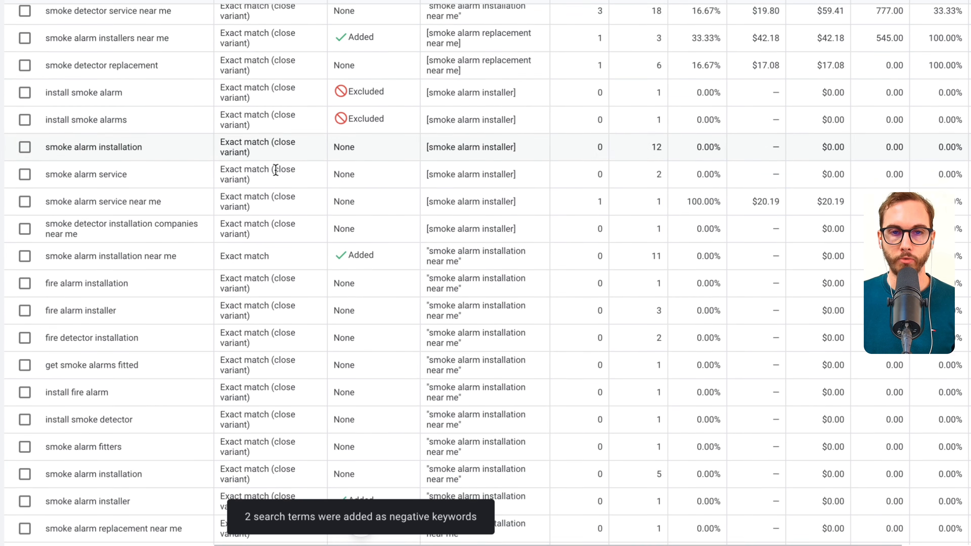
{"action": "scroll", "coordinate": [525, 232], "scroll_direction": "down", "scroll_amount": 5}
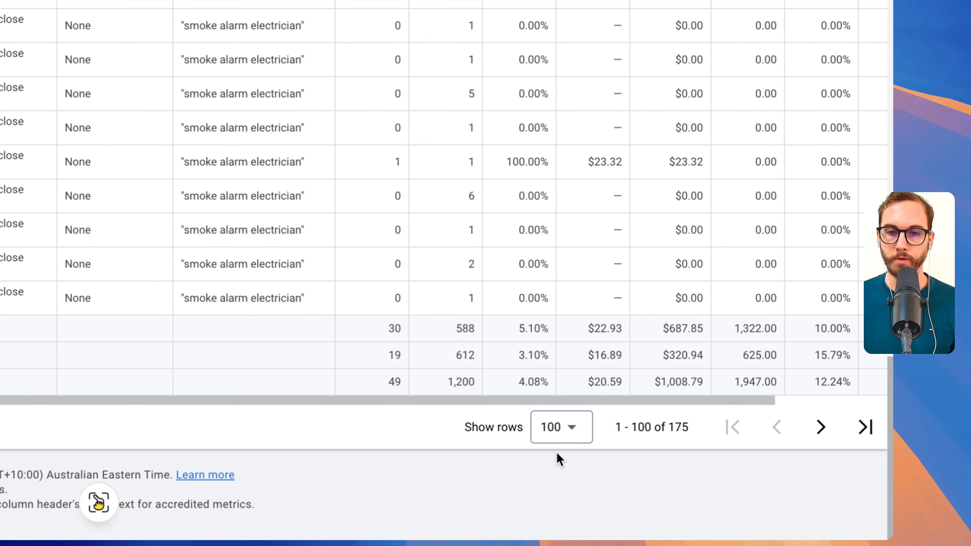
{"action": "left_click", "coordinate": [579, 430]}
{"action": "left_click", "coordinate": [564, 421]}
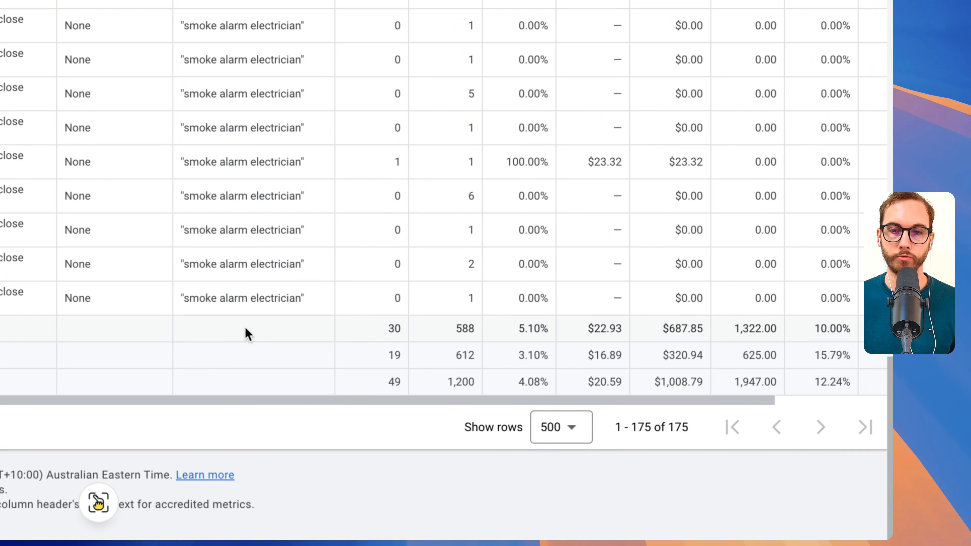
{"action": "scroll", "coordinate": [247, 335], "scroll_direction": "up", "scroll_amount": 20}
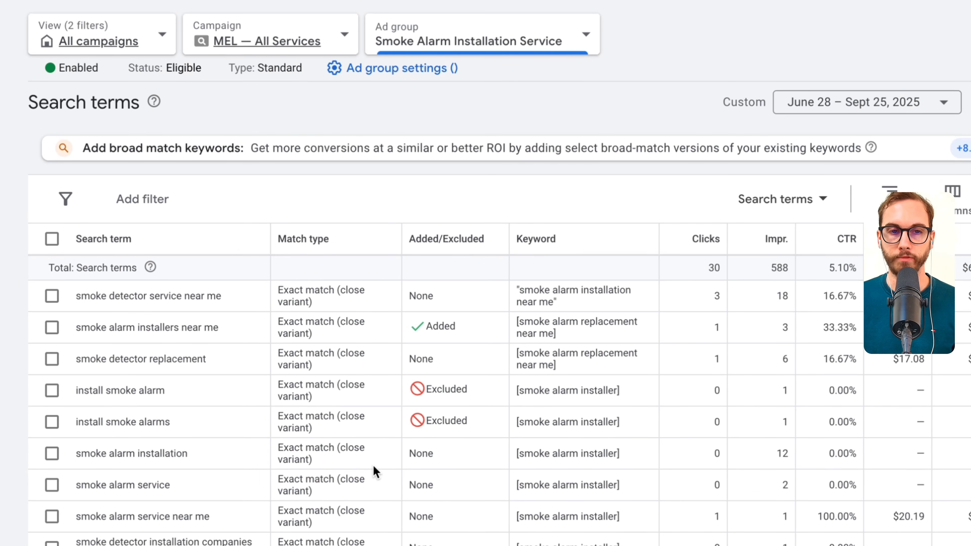
- Review the search terms without conversions for new wording, examining "get smoke alarms fitted" and "smoke alarm fitters"
{"action": "scroll", "coordinate": [377, 473], "scroll_direction": "down", "scroll_amount": 3}
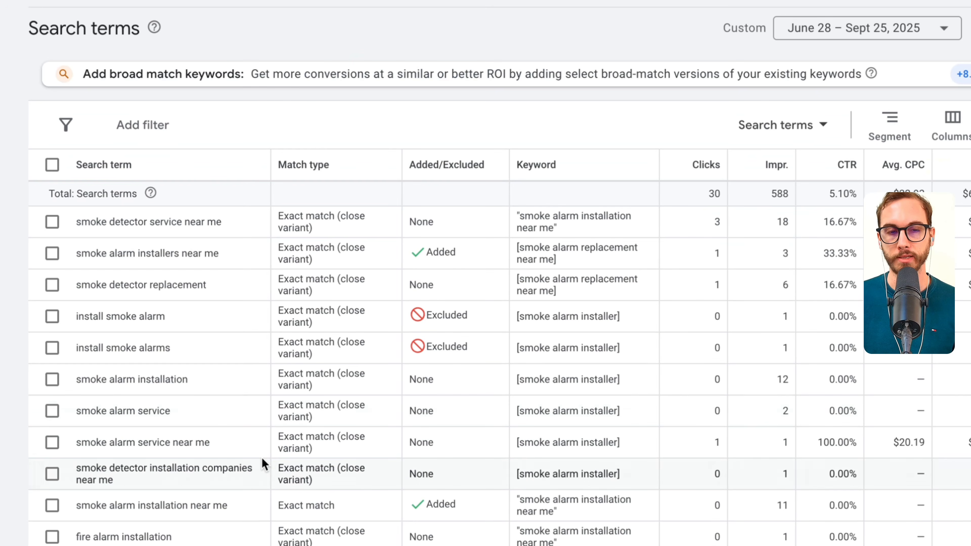
{"action": "scroll", "coordinate": [158, 480], "scroll_direction": "down", "scroll_amount": 3}
{"action": "triple_click", "coordinate": [158, 429]}
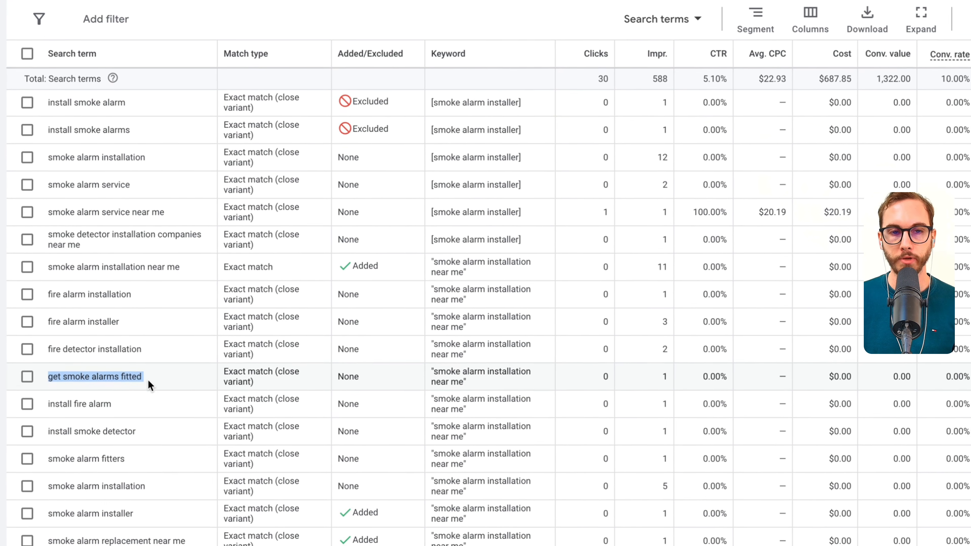
{"action": "key", "text": "ctrl+a"}
{"action": "left_click_drag", "start_coordinate": [141, 354], "coordinate": [144, 355]}
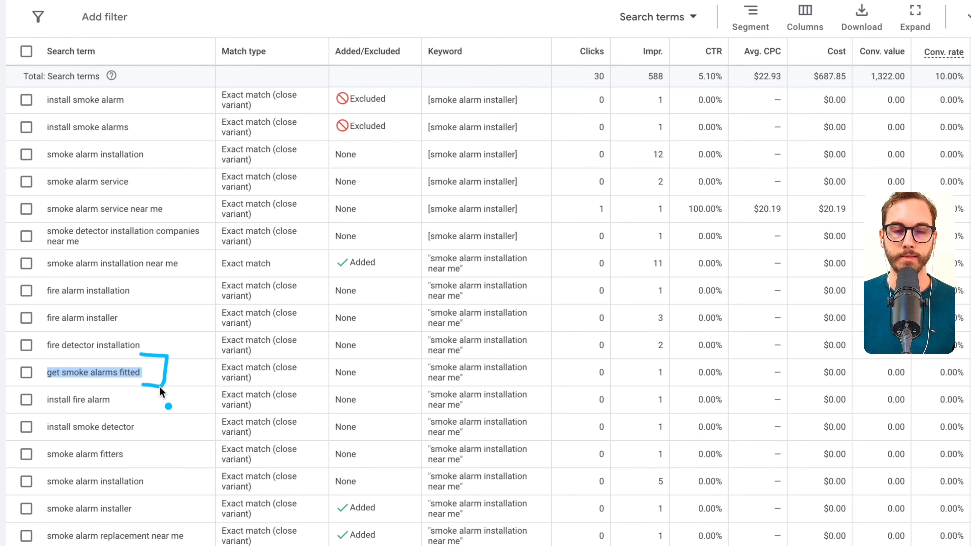
{"action": "mouse_move", "coordinate": [382, 383]}
{"action": "left_mouse_down"}
{"action": "mouse_move", "coordinate": [379, 373]}
{"action": "mouse_move", "coordinate": [351, 387]}
{"action": "left_mouse_up"}
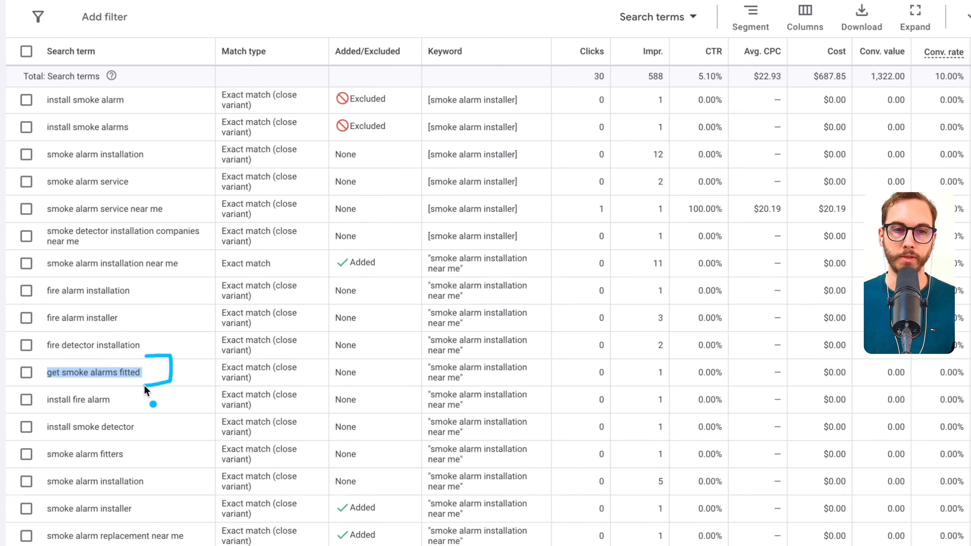
{"action": "scroll", "coordinate": [155, 424], "scroll_direction": "down", "scroll_amount": 3}
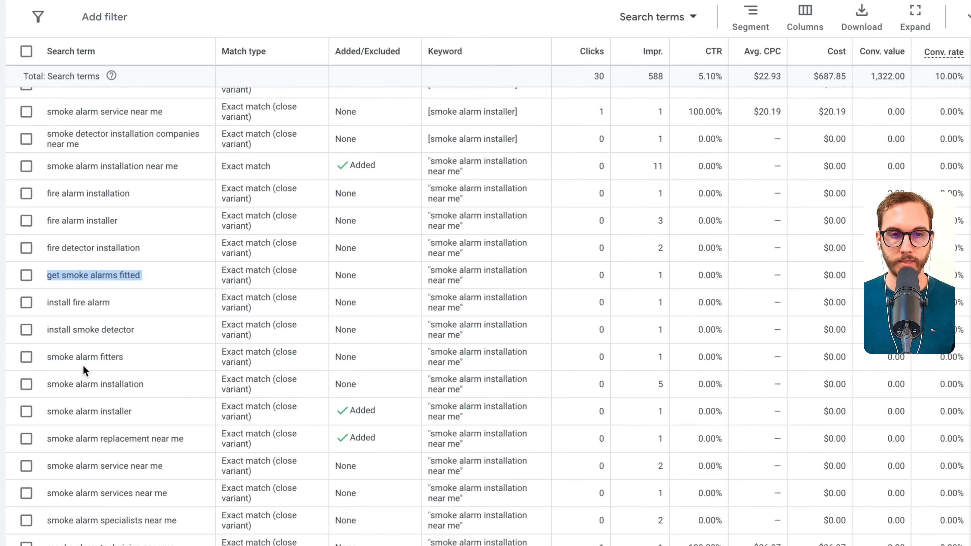
{"action": "scroll", "coordinate": [84, 368], "scroll_direction": "down", "scroll_amount": 2}
{"action": "triple_click", "coordinate": [86, 301]}
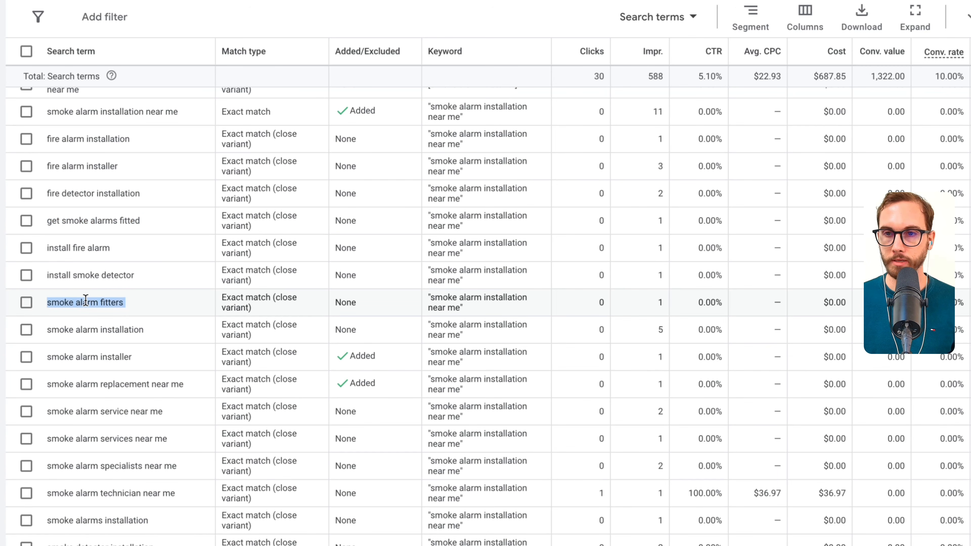
{"action": "scroll", "coordinate": [137, 315], "scroll_direction": "down", "scroll_amount": 1}
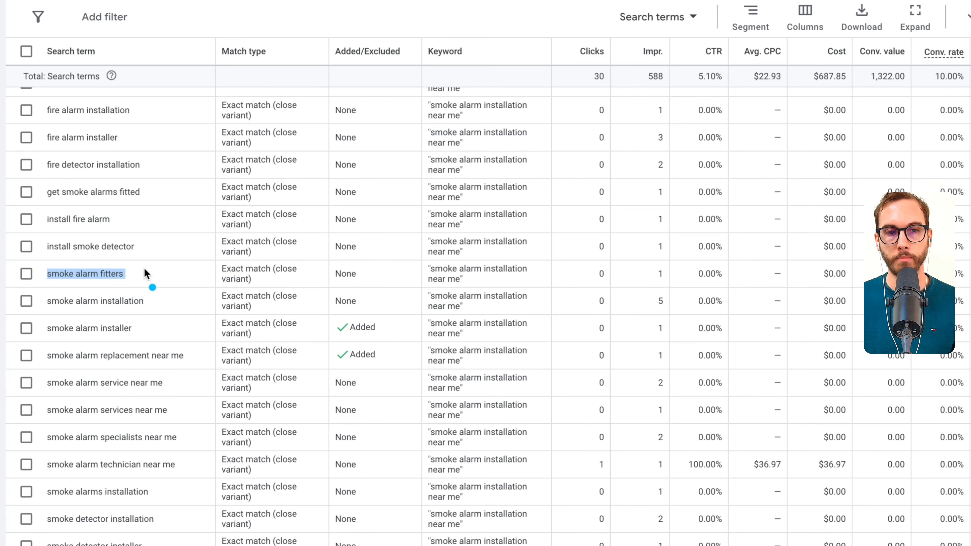
{"action": "left_click_drag", "start_coordinate": [144, 269], "coordinate": [79, 283]}
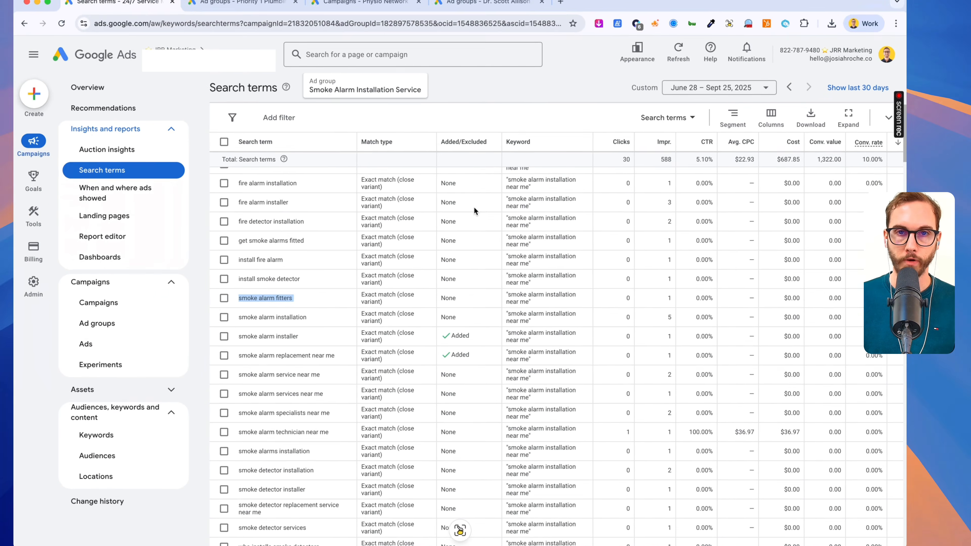
- Search the page for "fitter" to find other search terms with that wording, and close the search
{"action": "key", "text": "super+f"}
{"action": "type", "text": "fitter"}
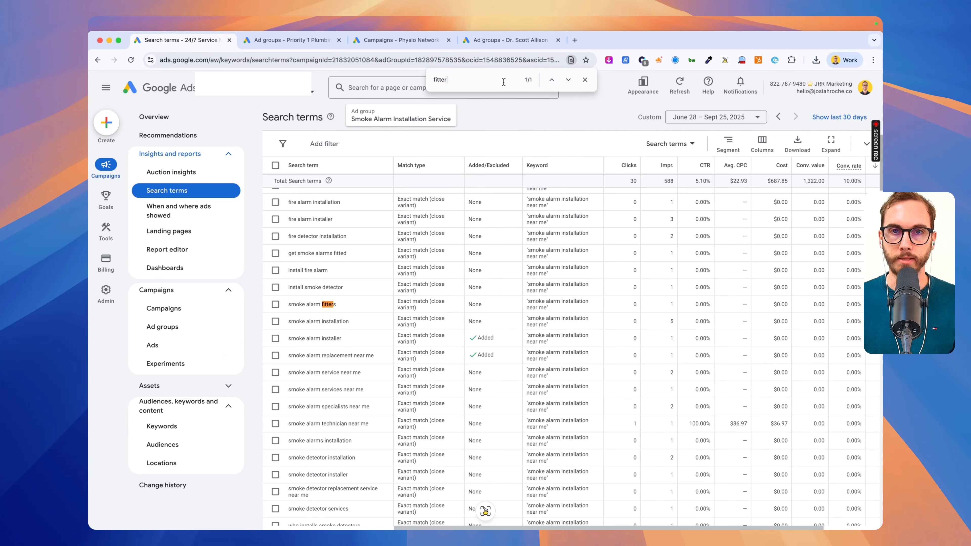
{"action": "left_click", "coordinate": [584, 81]}
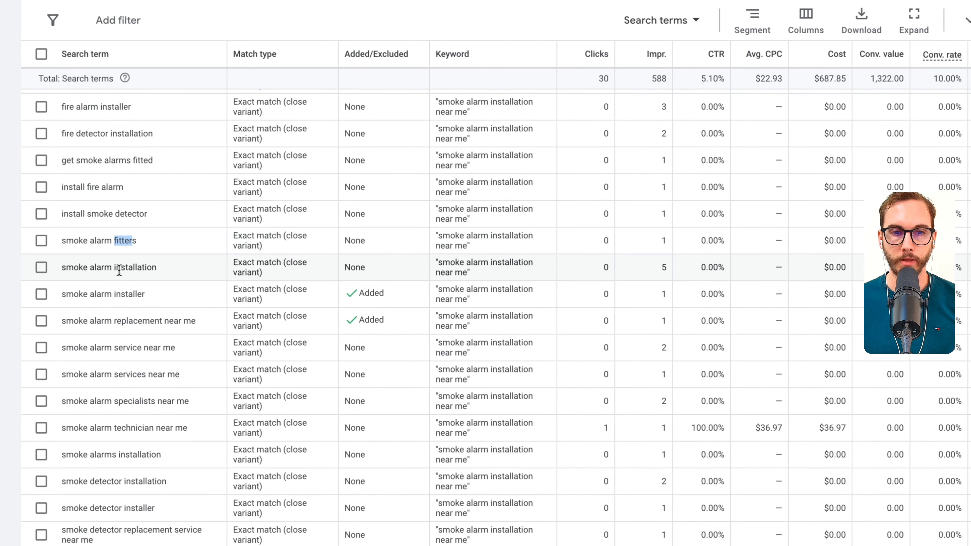
- Select the search terms "smoke alarm service near me", "smoke alarm services near me", "smoke alarm specialists near me" and "smoke alarm technician near me"
{"action": "triple_click", "coordinate": [155, 348]}
{"action": "triple_click", "coordinate": [130, 374]}
{"action": "triple_click", "coordinate": [131, 401]}
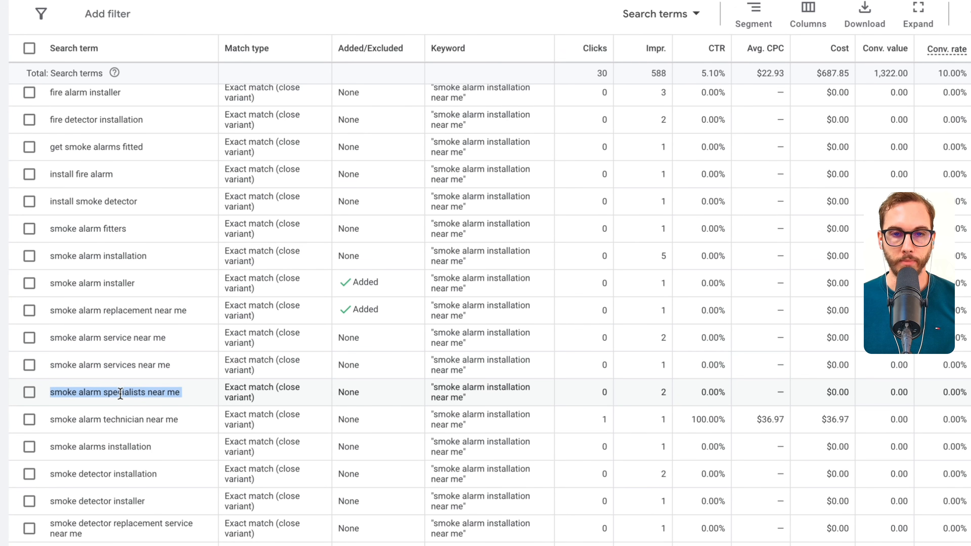
{"action": "triple_click", "coordinate": [130, 367]}
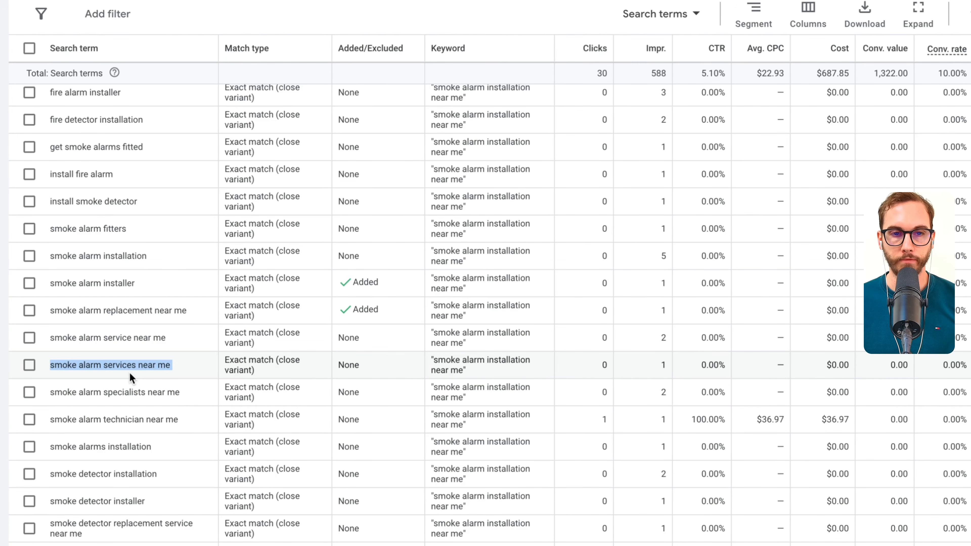
{"action": "left_click", "coordinate": [28, 338]}
{"action": "left_click", "coordinate": [29, 365]}
{"action": "left_click", "coordinate": [29, 392]}
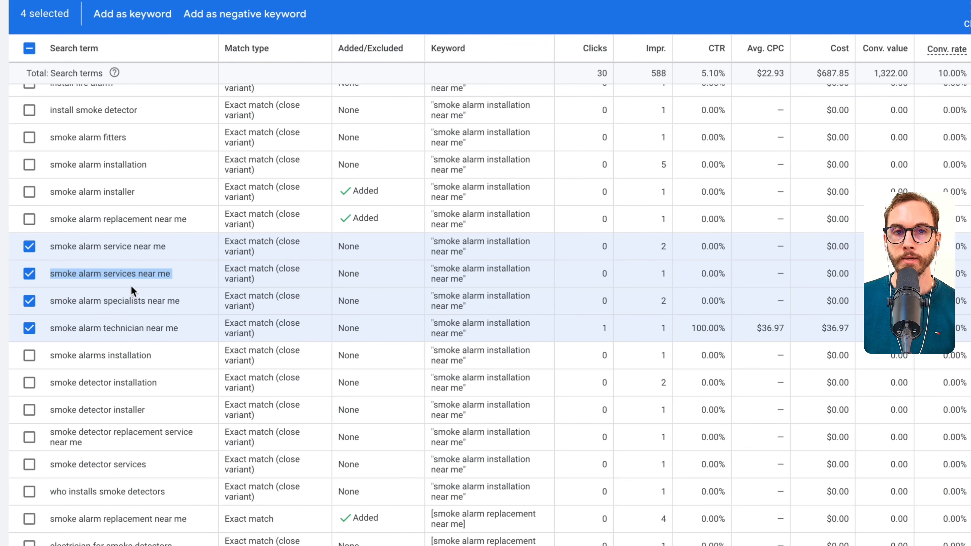
{"action": "left_click", "coordinate": [113, 17]}
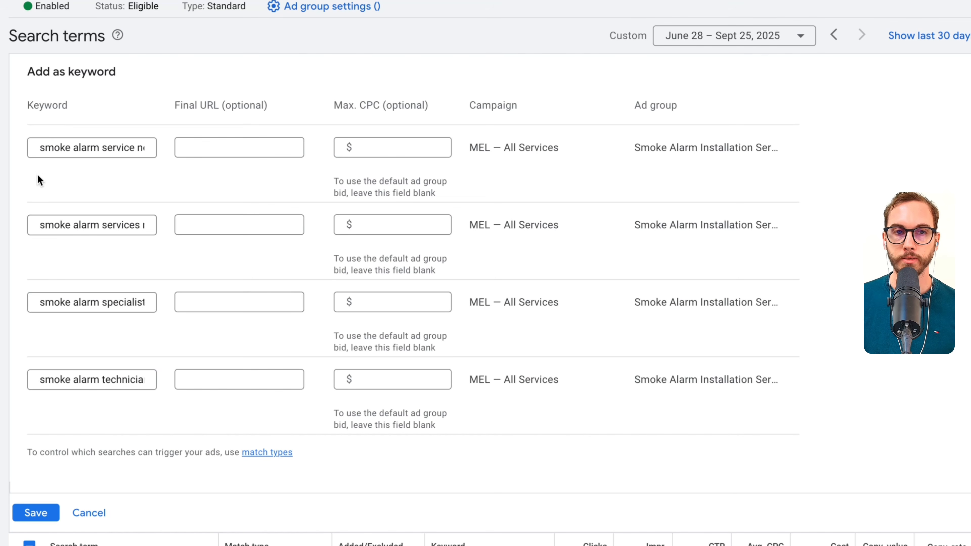
{"action": "left_click", "coordinate": [55, 148]}
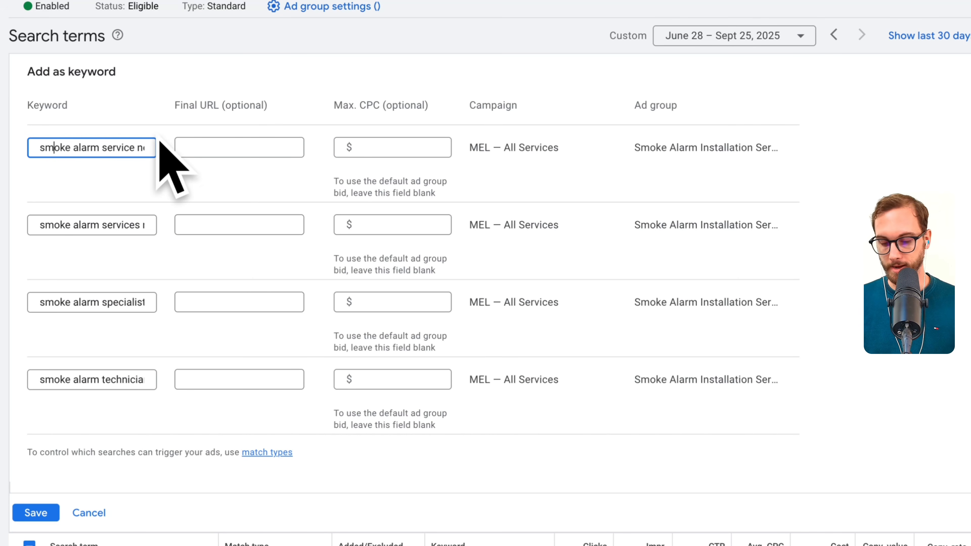
{"action": "key", "text": "End"}
{"action": "type", "text": "]"}
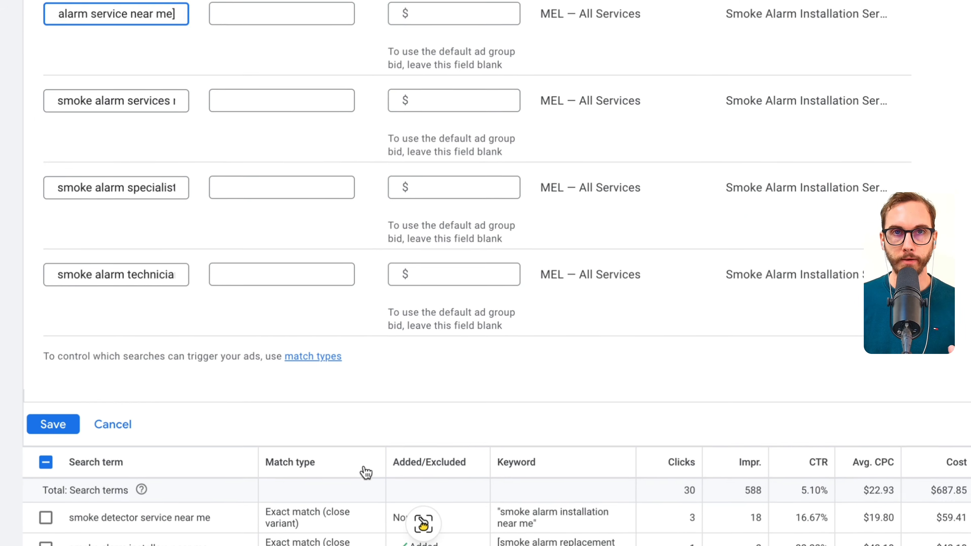
- Copy the four selected search terms in exact match format with the Google Keyword Getter extension
{"action": "mouse_move", "coordinate": [440, 505]}
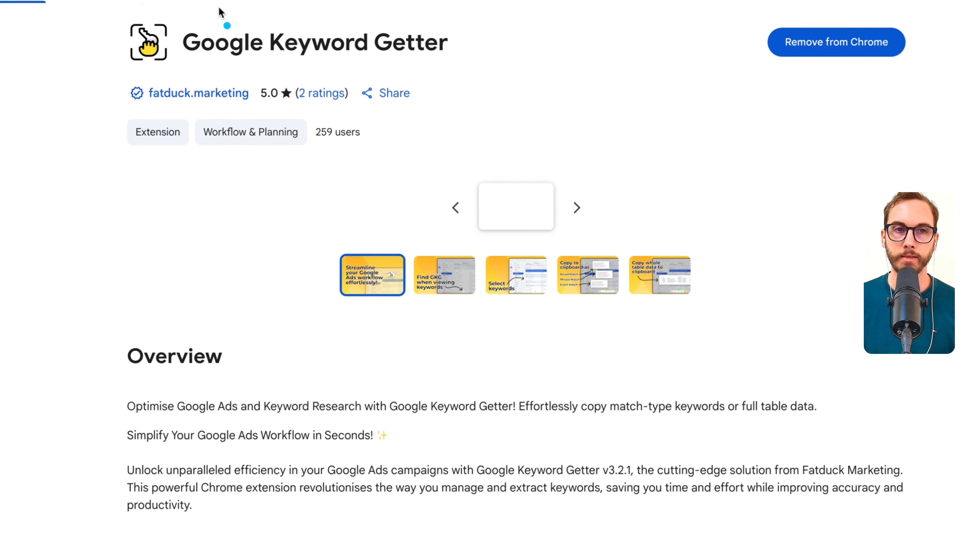
{"action": "mouse_move", "coordinate": [245, 21]}
{"action": "left_mouse_down"}
{"action": "mouse_move", "coordinate": [82, 177]}
{"action": "mouse_move", "coordinate": [258, 199]}
{"action": "left_mouse_up"}
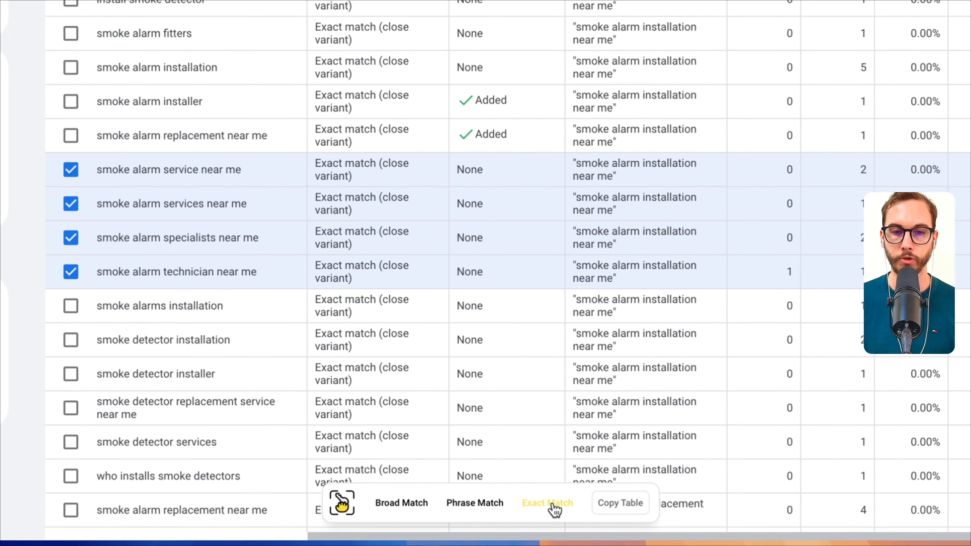
{"action": "left_click", "coordinate": [579, 545]}
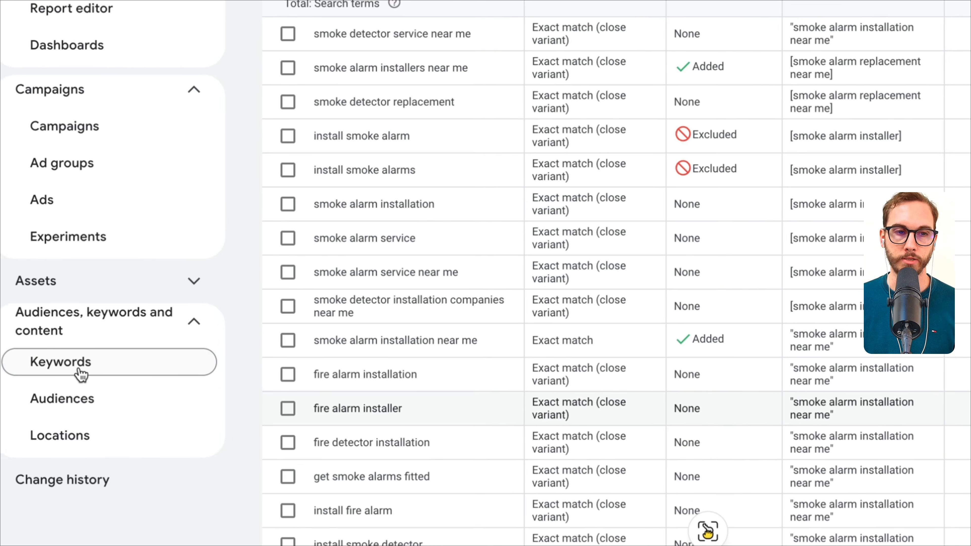
- Paste the four copied exact match terms as new keywords in the Smoke Alarm Installation Service ad group's keyword list and save them
{"action": "left_click", "coordinate": [78, 373]}
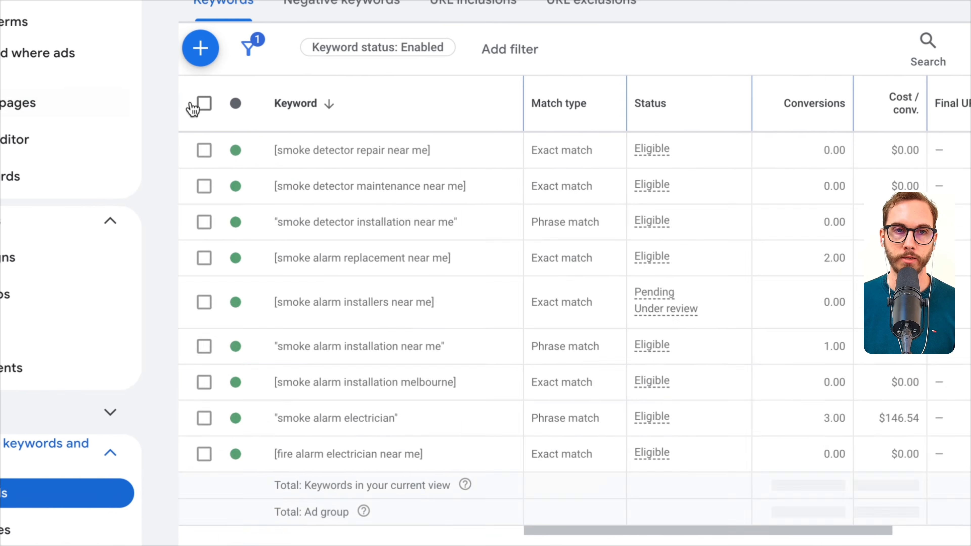
{"action": "left_click", "coordinate": [199, 46]}
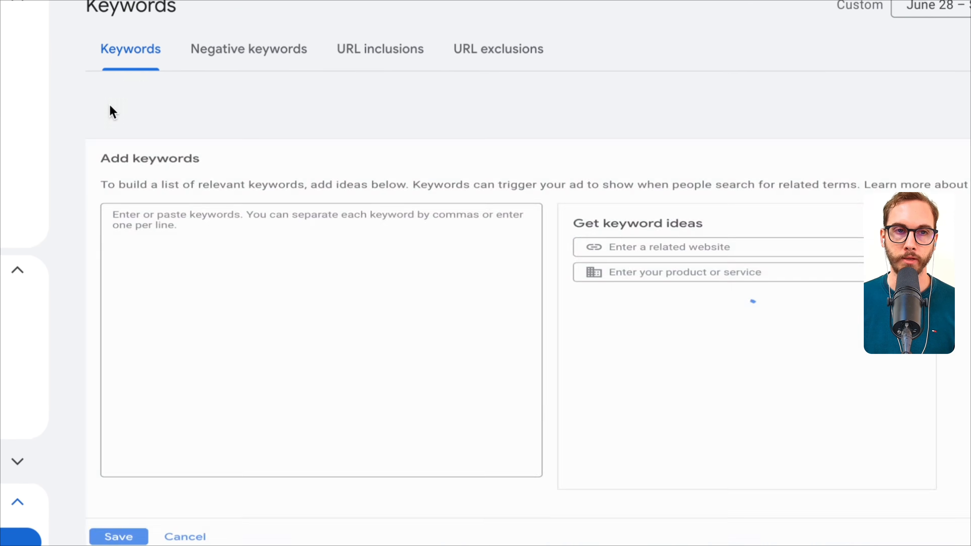
{"action": "left_click", "coordinate": [196, 222]}
{"action": "key", "text": "ctrl+v"}
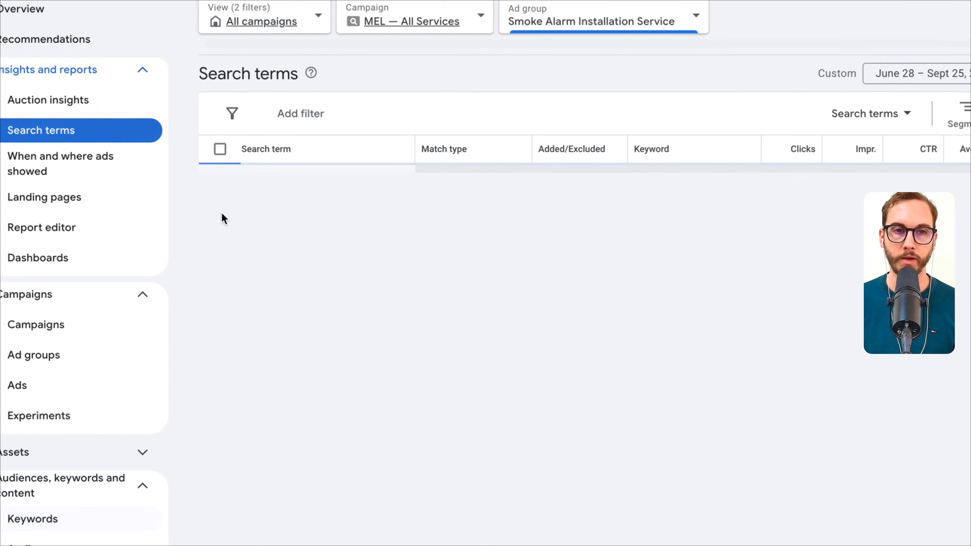
- Return to the search terms report and check the added or excluded status of the "near me" service terms and those below
{"action": "scroll", "coordinate": [306, 265], "scroll_direction": "down", "scroll_amount": 3}
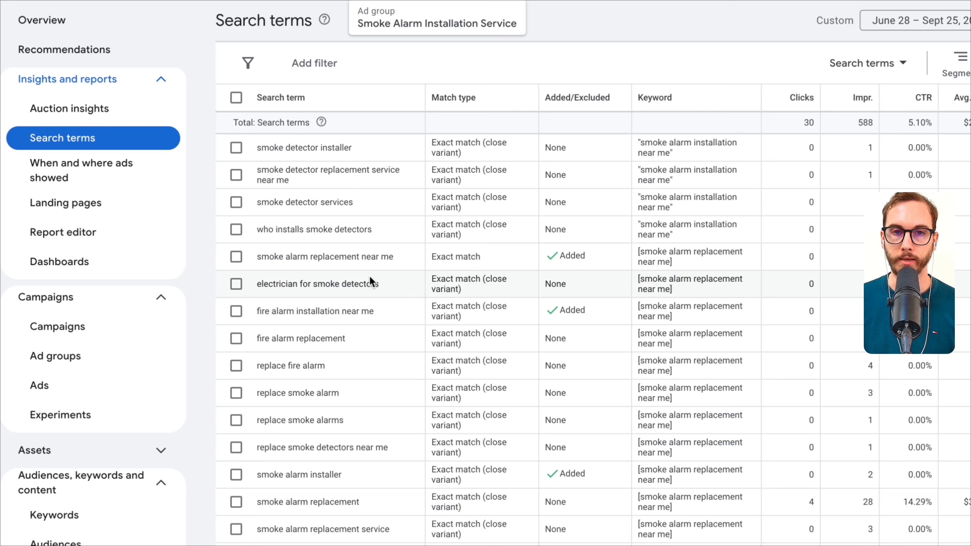
{"action": "scroll", "coordinate": [369, 276], "scroll_direction": "up", "scroll_amount": 5}
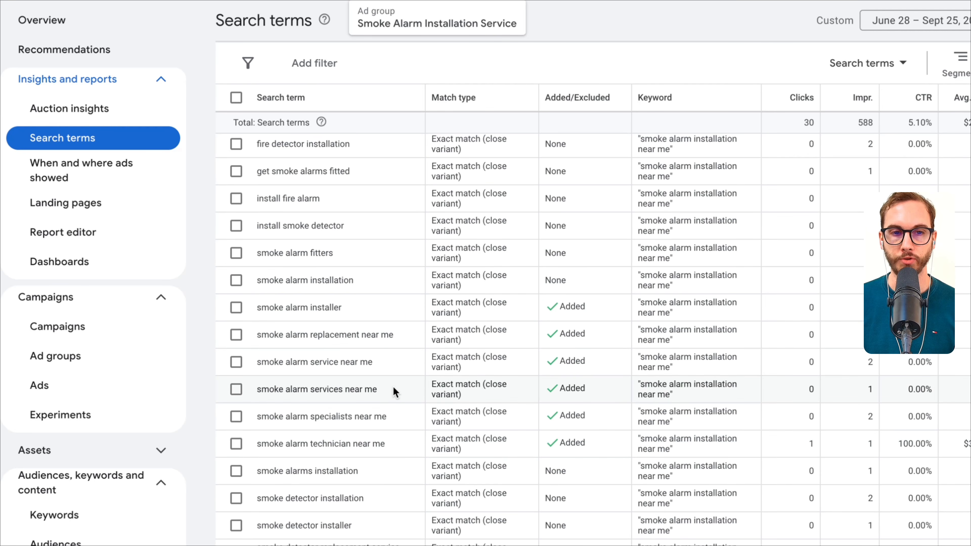
{"action": "scroll", "coordinate": [431, 400], "scroll_direction": "down", "scroll_amount": 5}
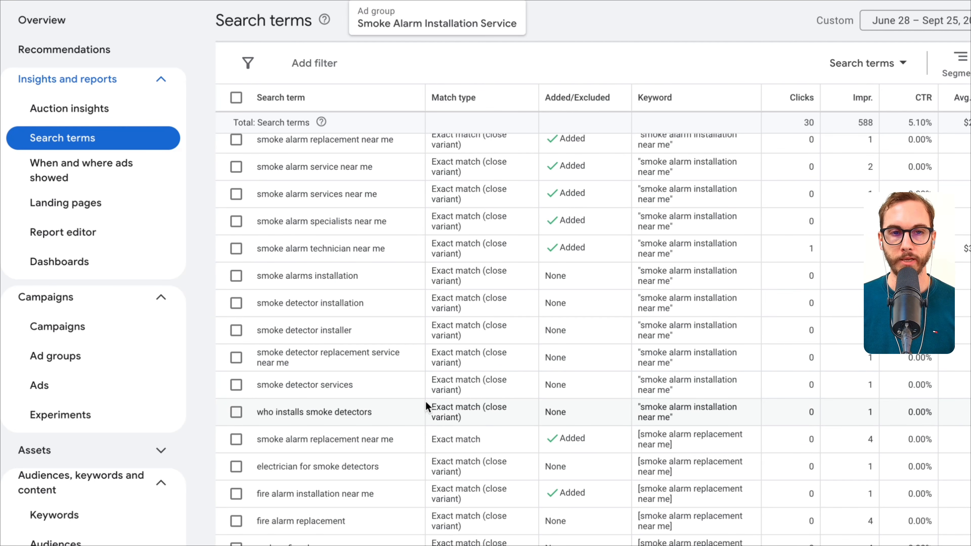
- Select the search term "smoke detector services" in the search terms report
{"action": "scroll", "coordinate": [382, 330], "scroll_direction": "down", "scroll_amount": 3}
{"action": "double_click", "coordinate": [335, 272]}
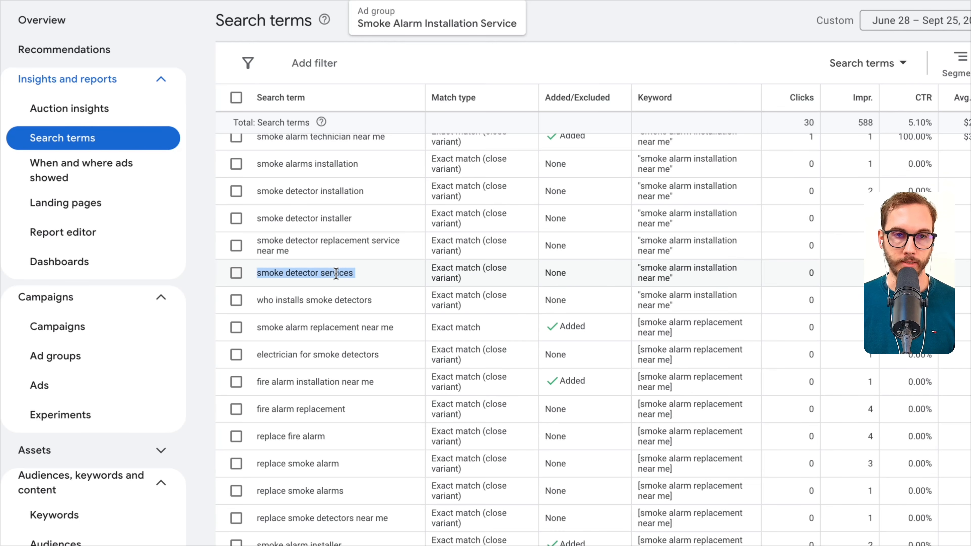
{"action": "triple_click", "coordinate": [336, 272]}
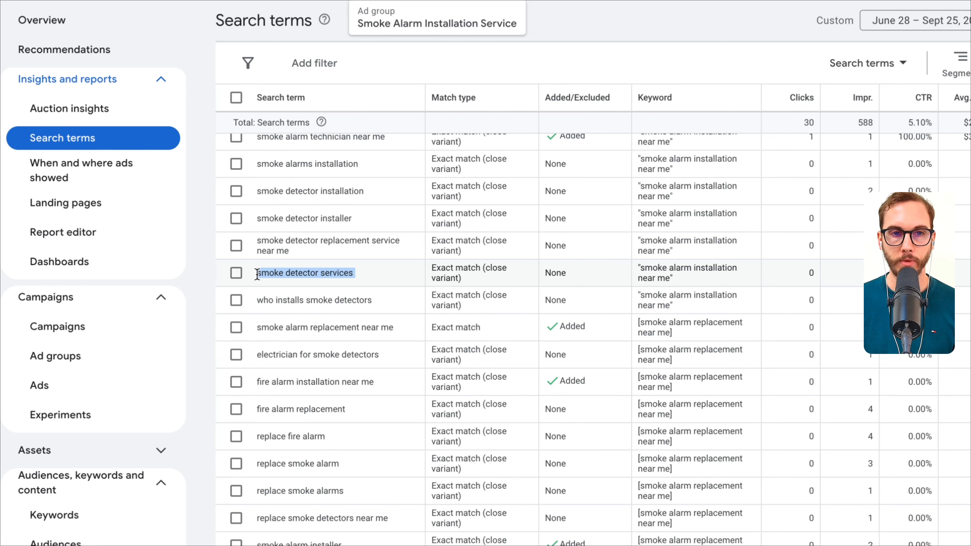
{"action": "left_click", "coordinate": [237, 274]}
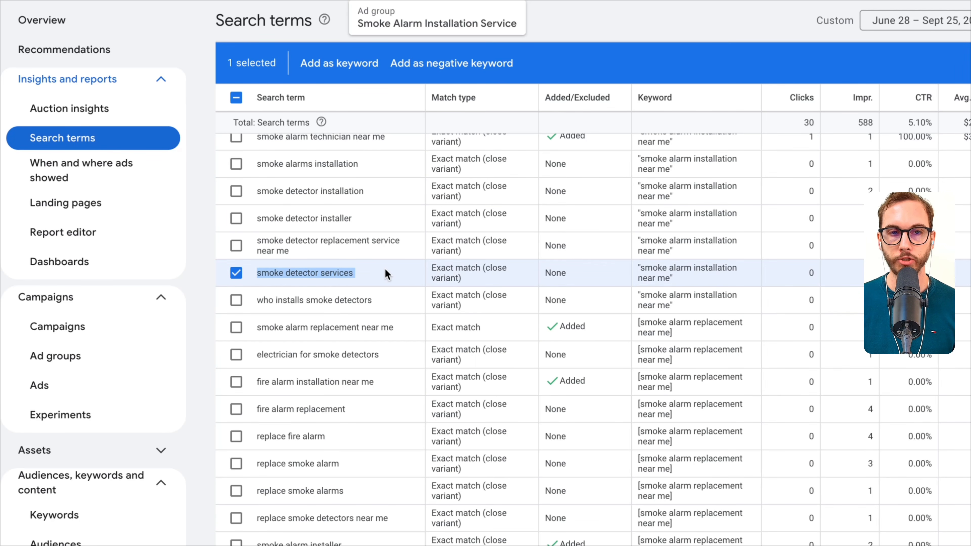
- Search the report page for "replace" and examine the replacement-related search terms, including "replace smoke detectors near me"
{"action": "scroll", "coordinate": [385, 268], "scroll_direction": "down", "scroll_amount": 4}
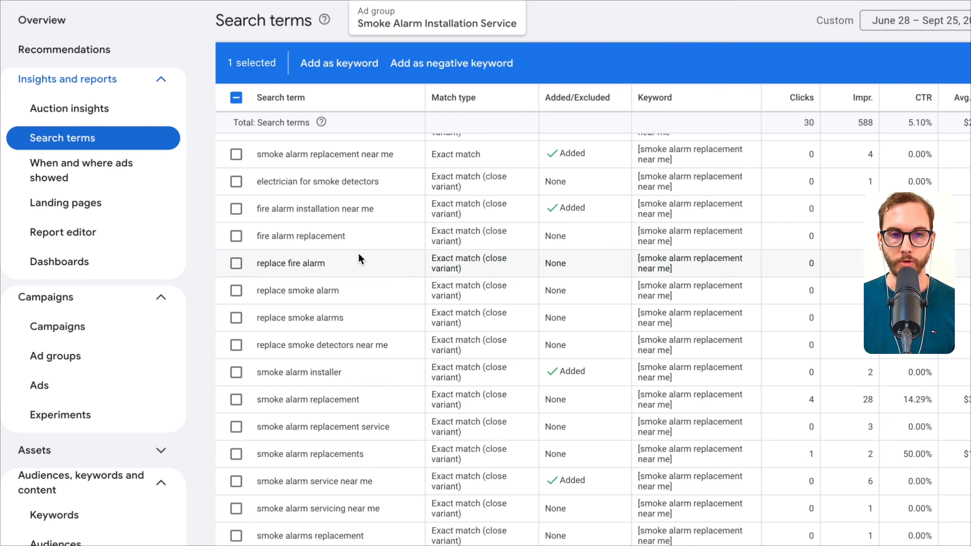
{"action": "mouse_move", "coordinate": [345, 345]}
{"action": "left_mouse_down"}
{"action": "mouse_move", "coordinate": [426, 346]}
{"action": "mouse_move", "coordinate": [340, 344]}
{"action": "left_mouse_up"}
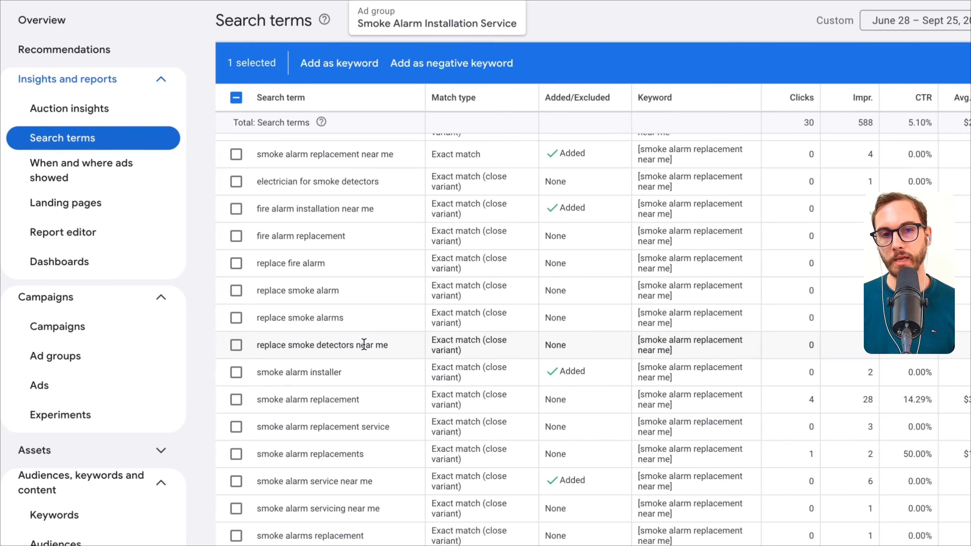
{"action": "type", "text": "replace"}
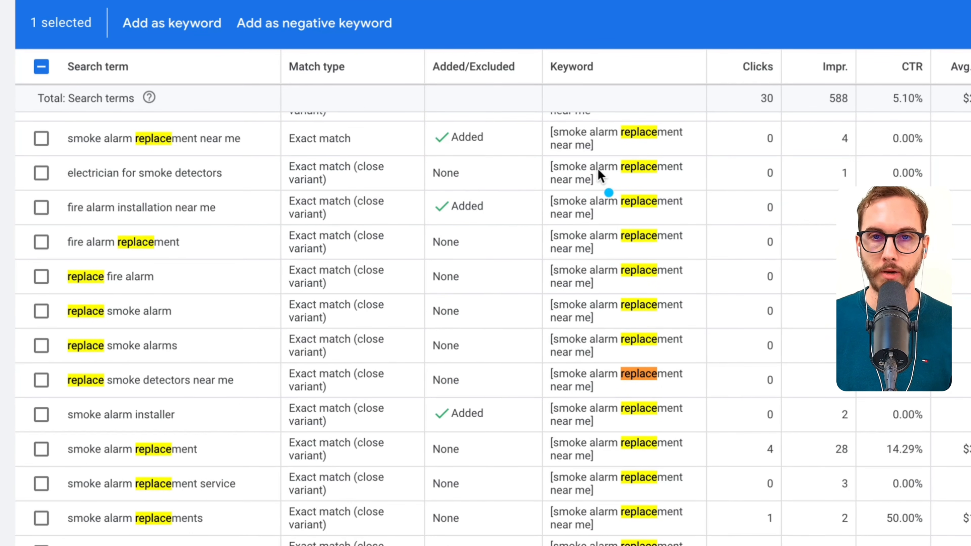
{"action": "left_click_drag", "start_coordinate": [608, 193], "coordinate": [651, 219]}
{"action": "scroll", "coordinate": [126, 260], "scroll_direction": "down", "scroll_amount": 5}
{"action": "scroll", "coordinate": [164, 264], "scroll_direction": "down", "scroll_amount": 5}
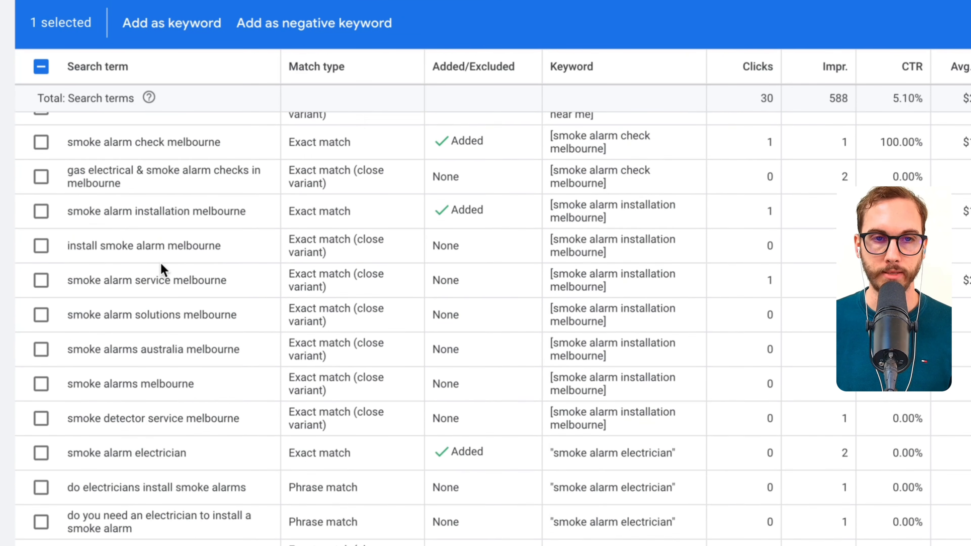
{"action": "scroll", "coordinate": [202, 293], "scroll_direction": "up", "scroll_amount": 10}
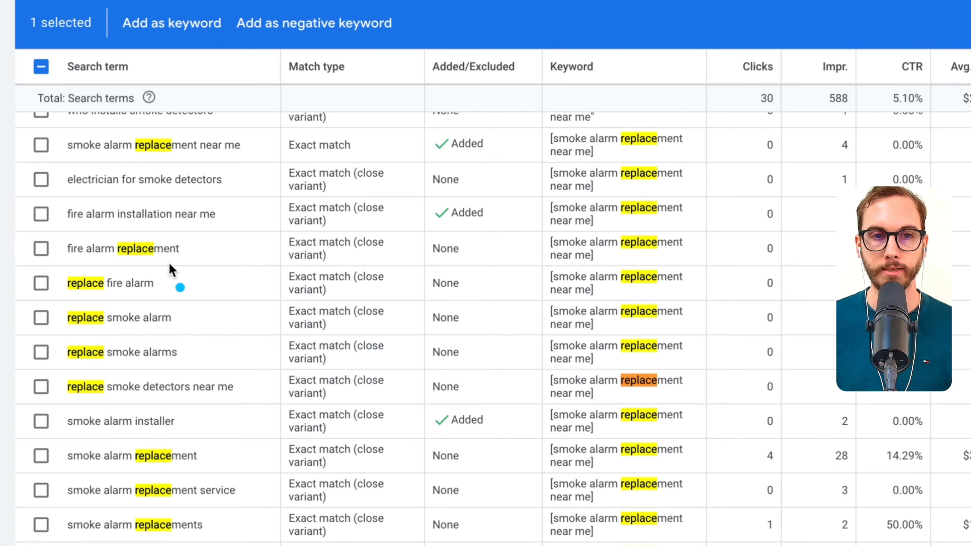
{"action": "mouse_move", "coordinate": [169, 265]}
{"action": "left_mouse_down"}
{"action": "mouse_move", "coordinate": [302, 390]}
{"action": "mouse_move", "coordinate": [229, 400]}
{"action": "mouse_move", "coordinate": [173, 389]}
{"action": "left_mouse_up"}
{"action": "double_click", "coordinate": [147, 388]}
{"action": "triple_click", "coordinate": [174, 390]}
{"action": "left_click", "coordinate": [228, 386]}
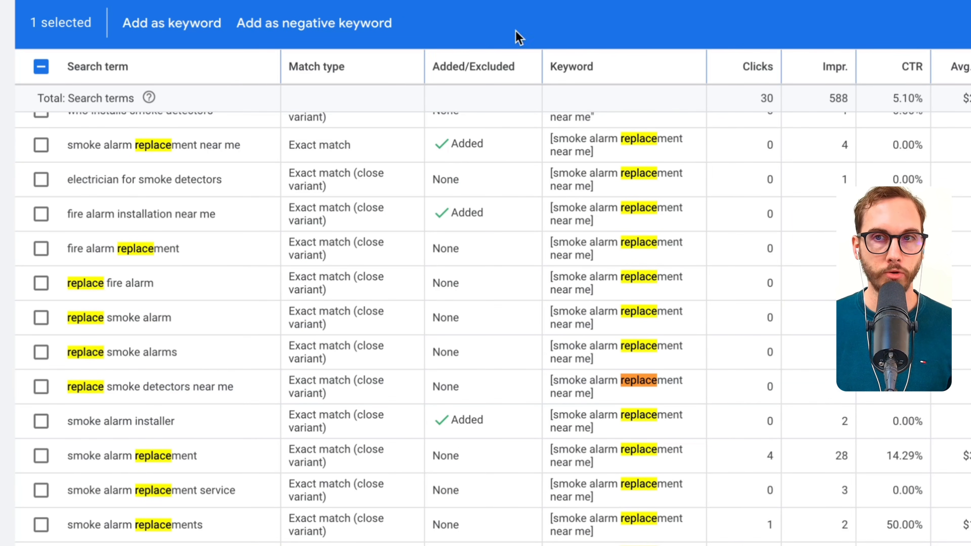
- Select the search terms "replace smoke detectors near me" and "smoke alarm replacement service"
{"action": "left_click", "coordinate": [41, 386]}
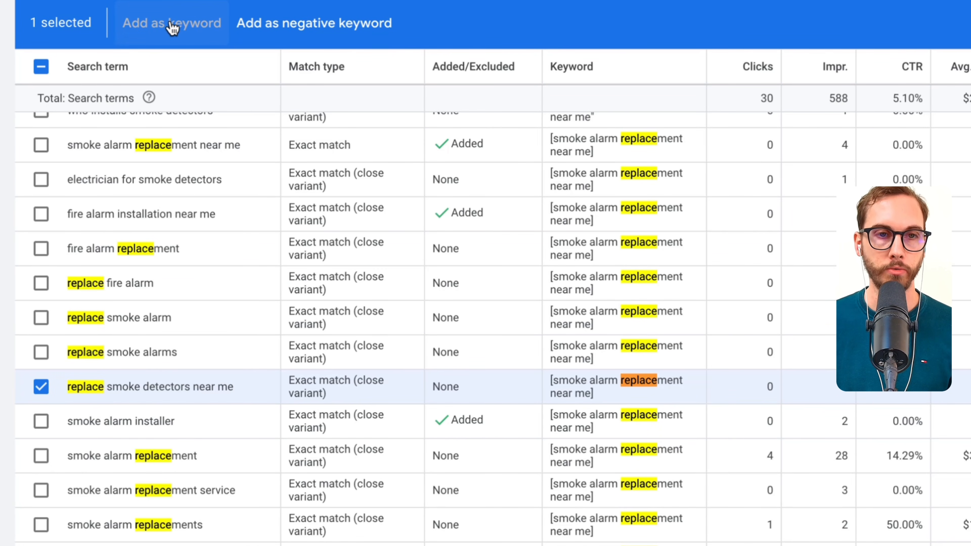
{"action": "key", "text": "Escape"}
{"action": "scroll", "coordinate": [223, 433], "scroll_direction": "down", "scroll_amount": 1}
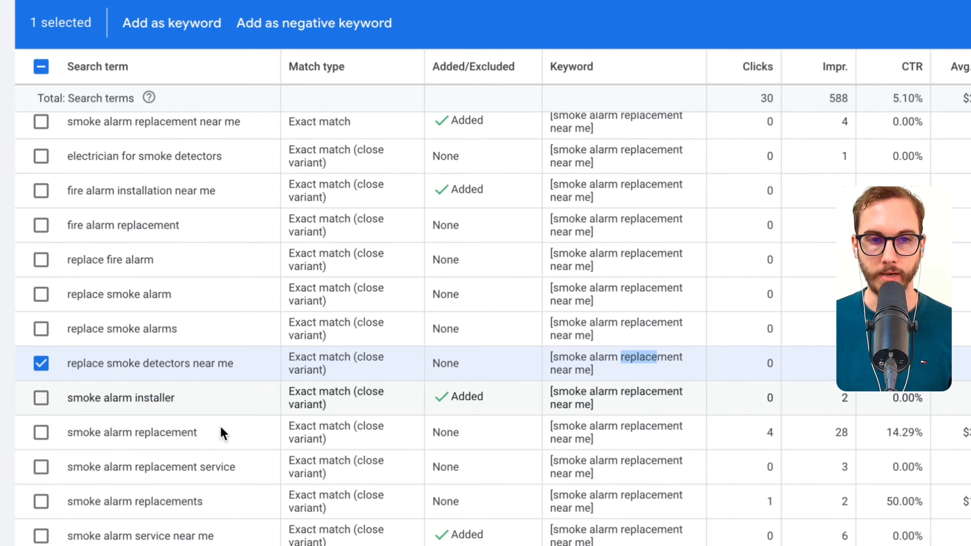
{"action": "scroll", "coordinate": [224, 434], "scroll_direction": "down", "scroll_amount": 1}
{"action": "left_click_drag", "start_coordinate": [224, 433], "coordinate": [68, 439]}
{"action": "left_click", "coordinate": [41, 430]}
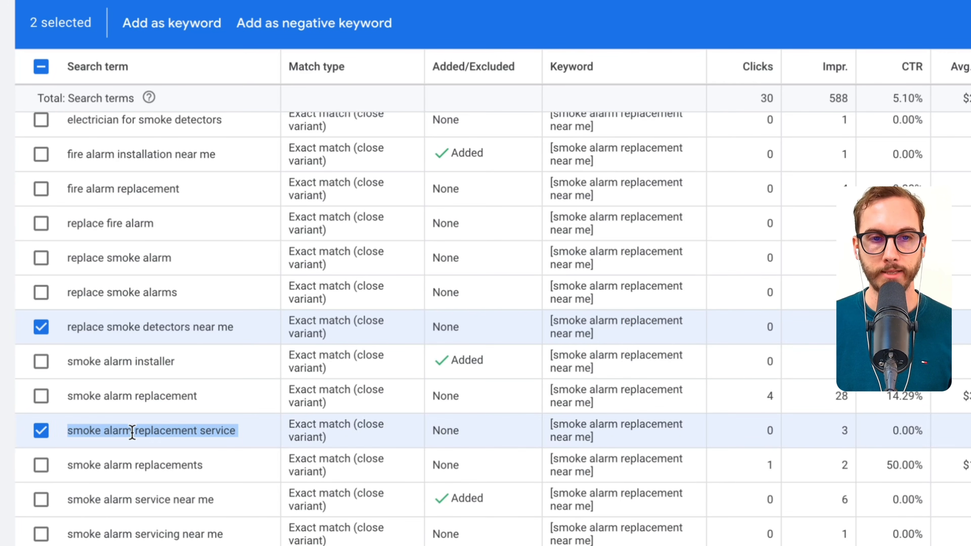
- Include "smoke detector service near me" in the current selection of search terms
{"action": "scroll", "coordinate": [163, 434], "scroll_direction": "down", "scroll_amount": 4}
{"action": "left_click_drag", "start_coordinate": [662, 241], "coordinate": [539, 357]}
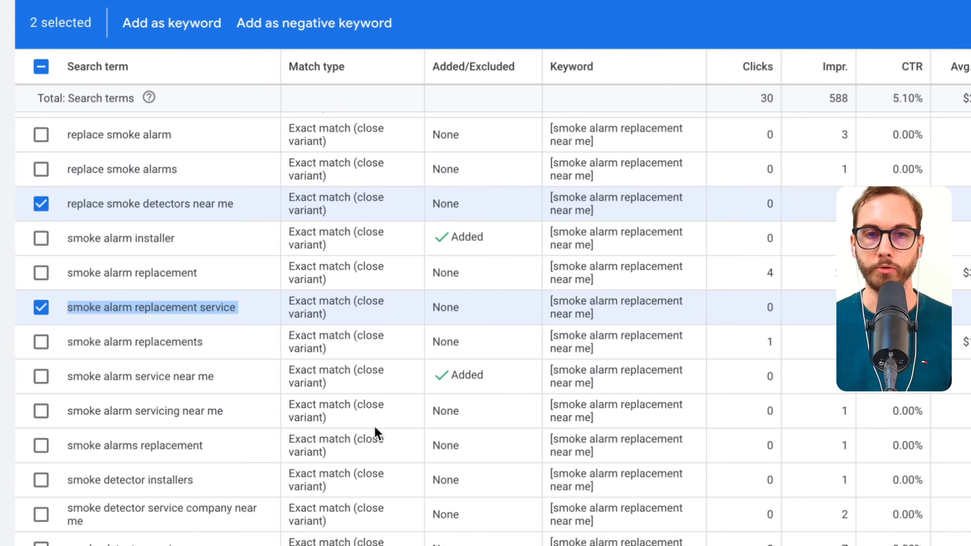
{"action": "scroll", "coordinate": [239, 402], "scroll_direction": "down", "scroll_amount": 4}
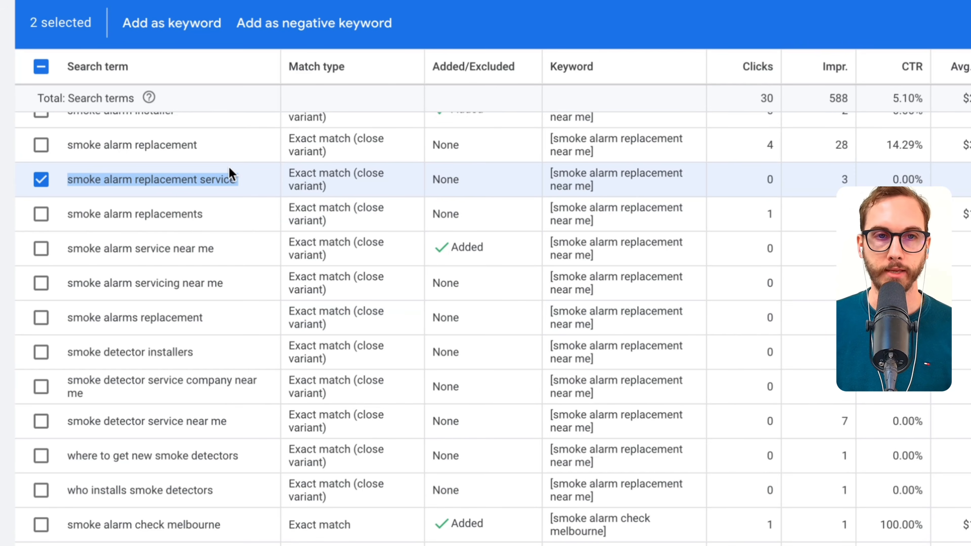
{"action": "scroll", "coordinate": [130, 397], "scroll_direction": "down", "scroll_amount": 2}
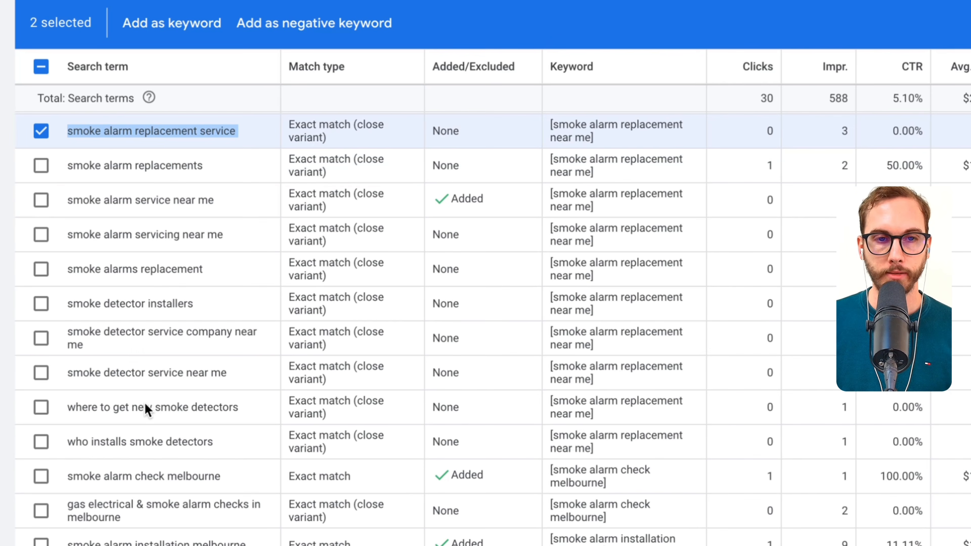
{"action": "left_click", "coordinate": [91, 346]}
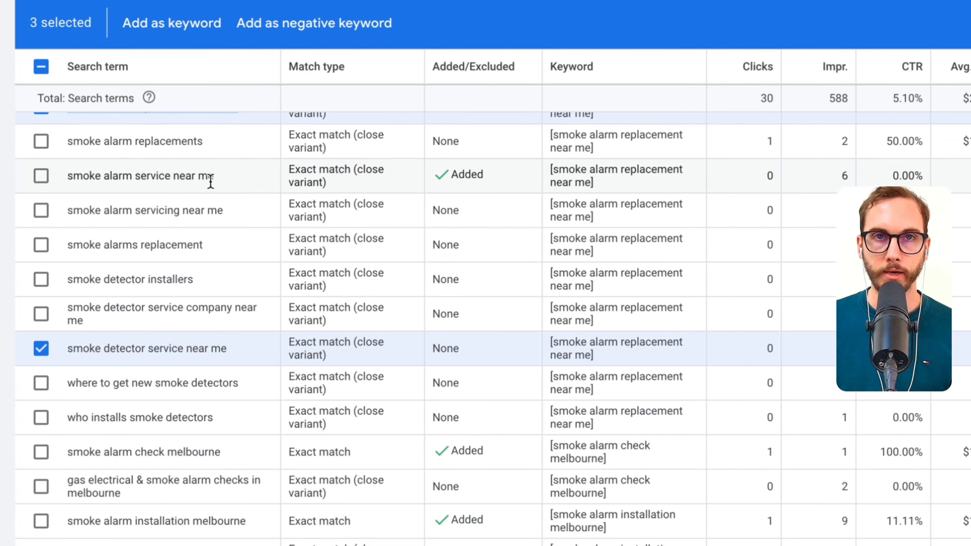
- Clear the current selection, then select "do electricians install smoke alarms" and "do you need an electrician to install a smoke alarm"
{"action": "scroll", "coordinate": [115, 411], "scroll_direction": "down", "scroll_amount": 6}
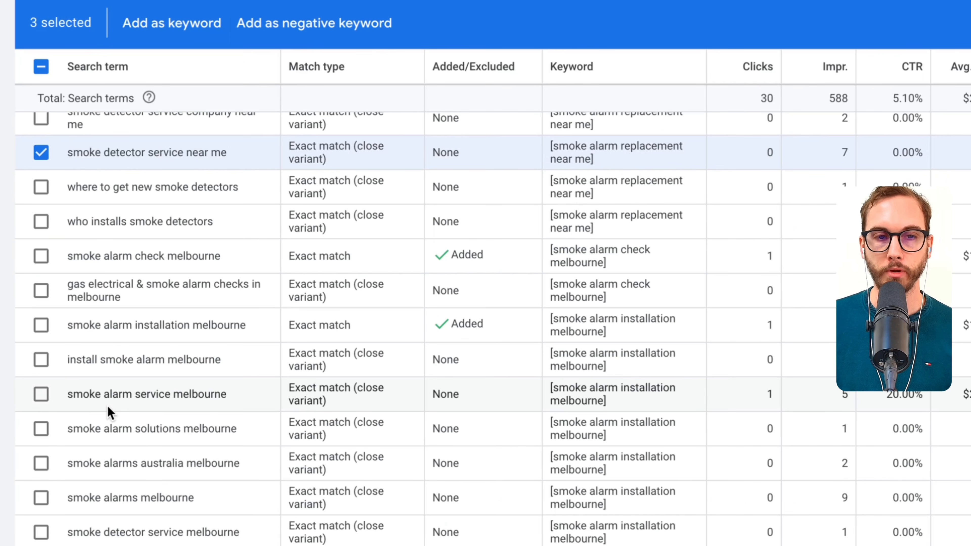
{"action": "scroll", "coordinate": [103, 413], "scroll_direction": "down", "scroll_amount": 9}
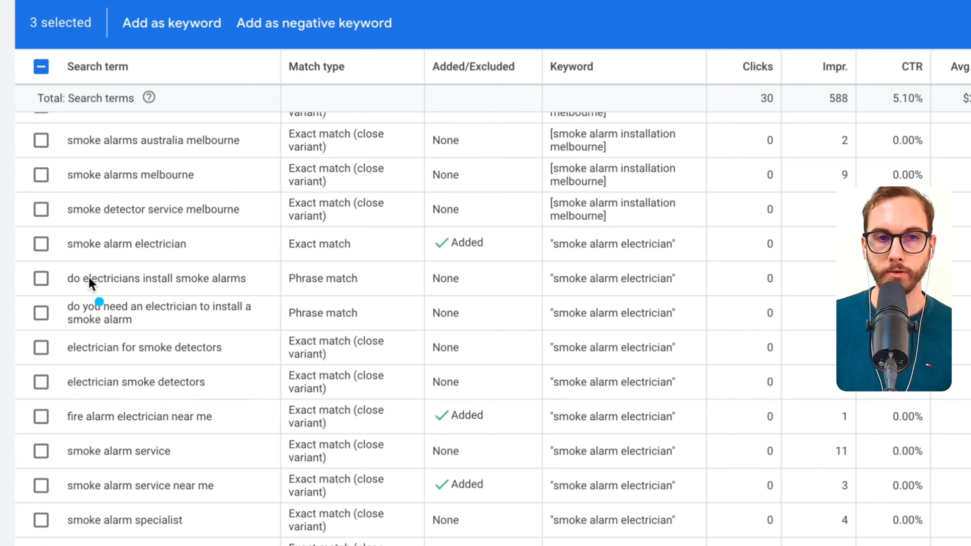
{"action": "left_click_drag", "start_coordinate": [62, 286], "coordinate": [260, 286]}
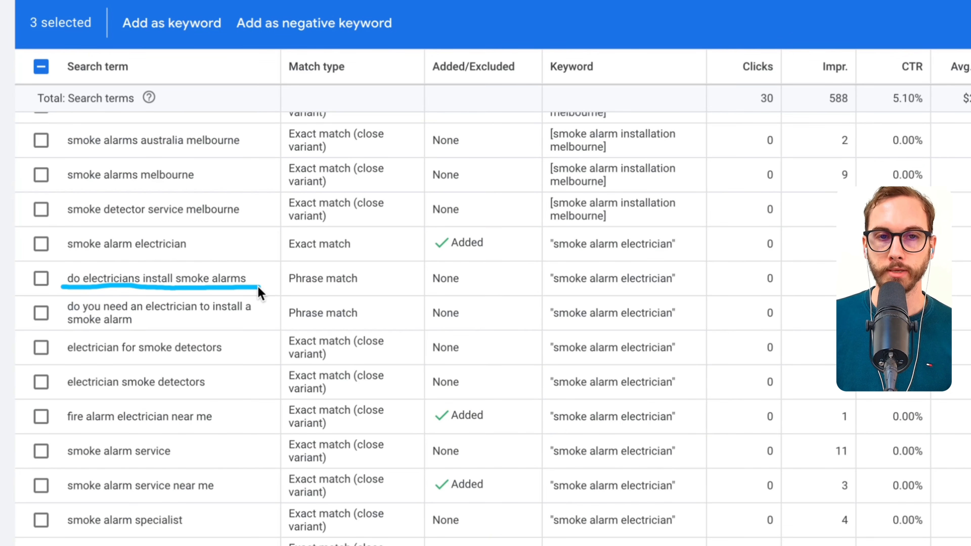
{"action": "key", "text": "Escape"}
{"action": "key", "text": "Escape"}
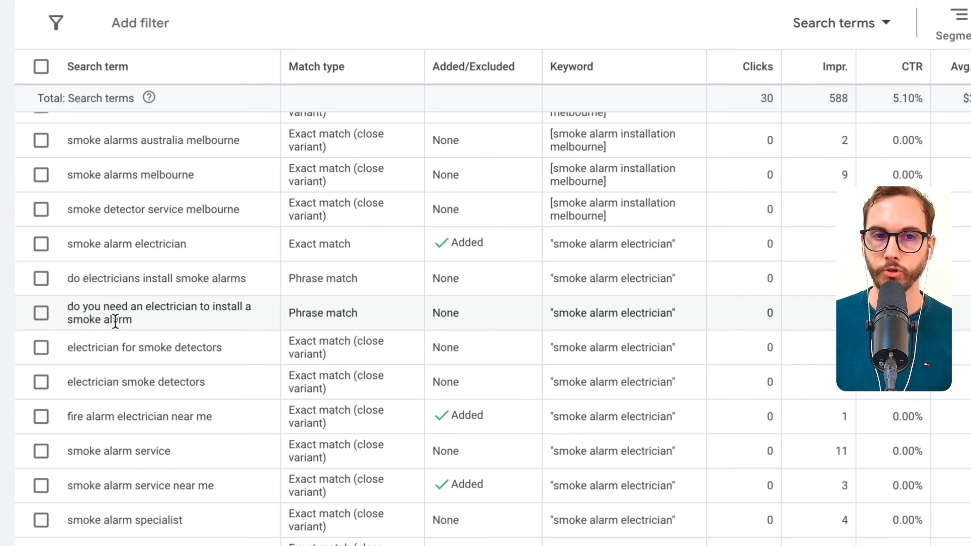
{"action": "left_click", "coordinate": [42, 313]}
{"action": "left_click", "coordinate": [41, 278]}
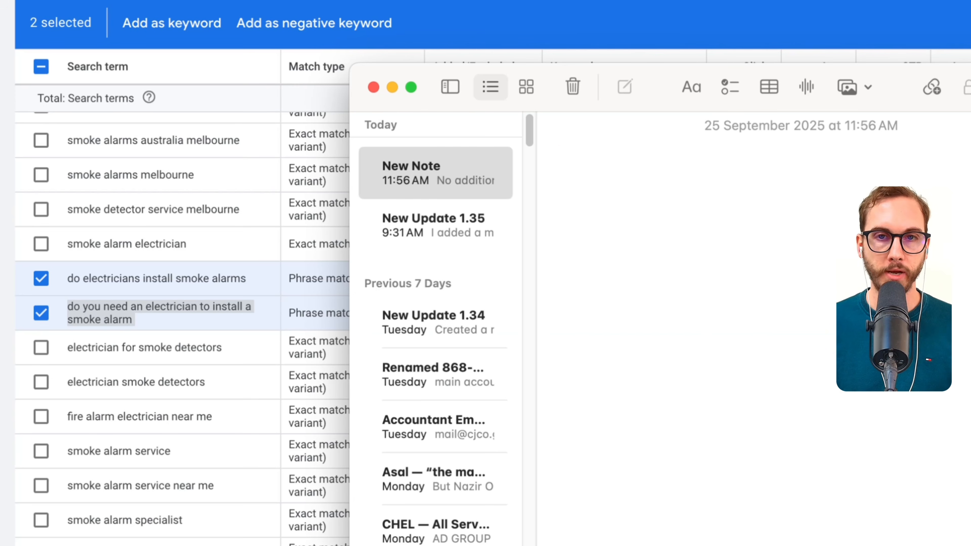
- Write the heading "Account Negatives:" in a new note in the Notes app, with the word "Do" beneath it
{"action": "type", "text": "Account Negat"}
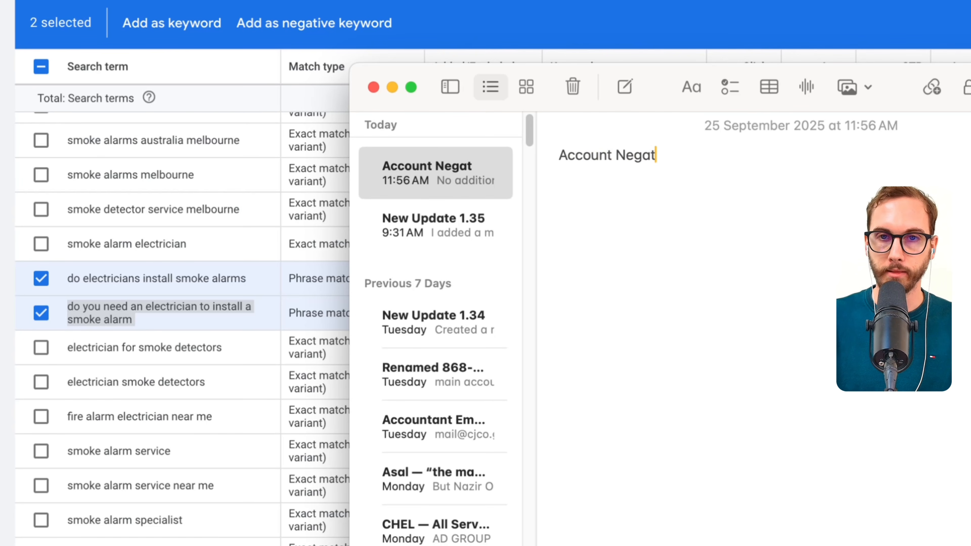
{"action": "type", "text": "ives:"}
{"action": "key", "text": "Return"}
{"action": "type", "text": "\"do"}
{"action": "key", "text": "Left"}
{"action": "key", "text": "Left"}
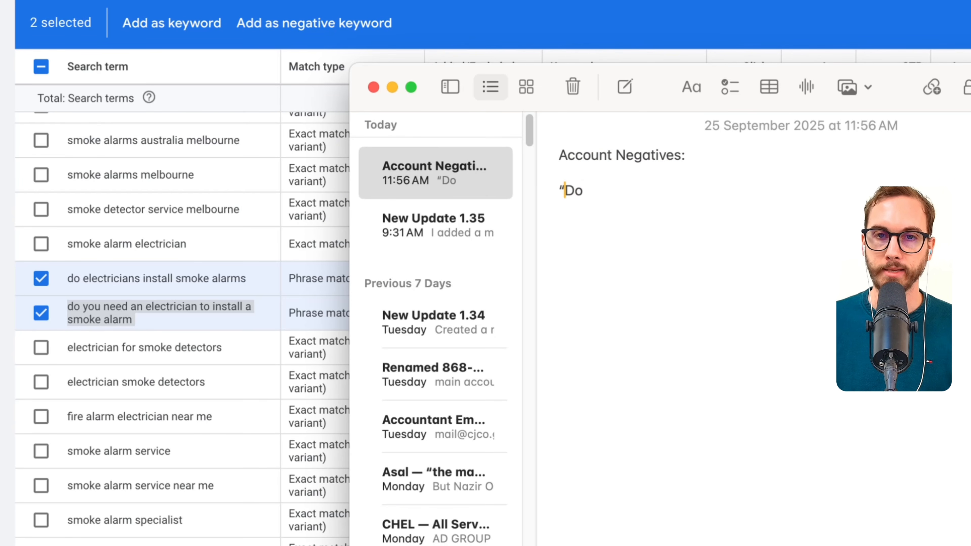
{"action": "key", "text": "BackSpace"}
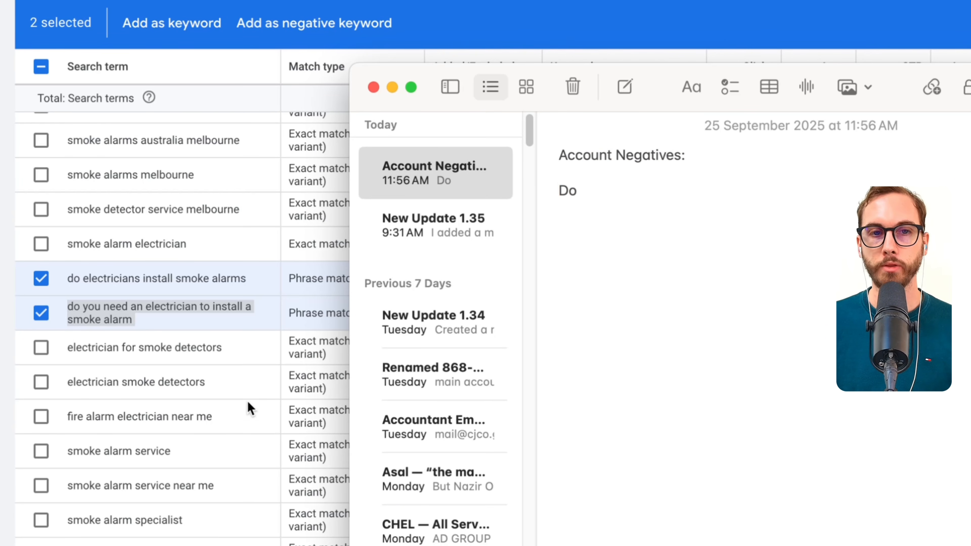
- Add the two selected electrician question terms as negative keywords and check their added or excluded status in the report
{"action": "left_click", "coordinate": [97, 324]}
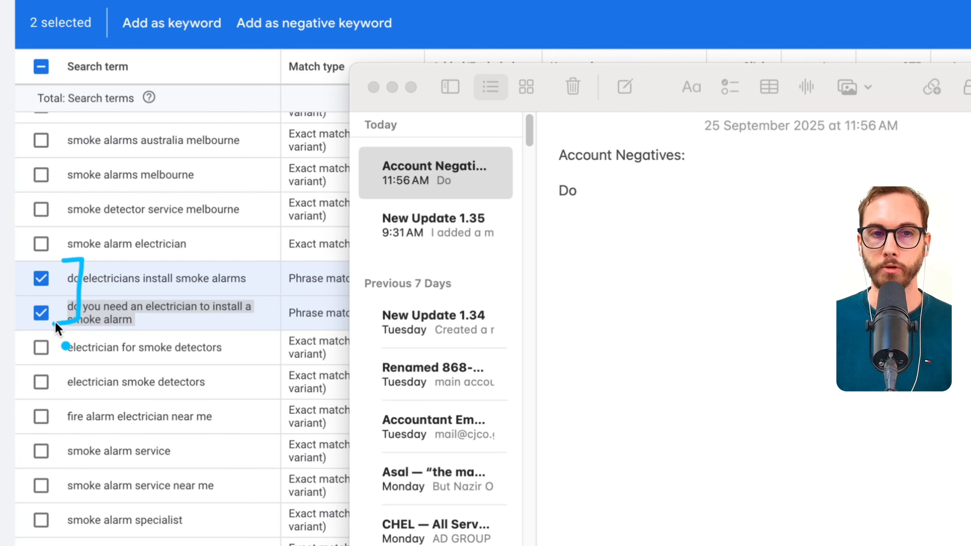
{"action": "left_click", "coordinate": [154, 339]}
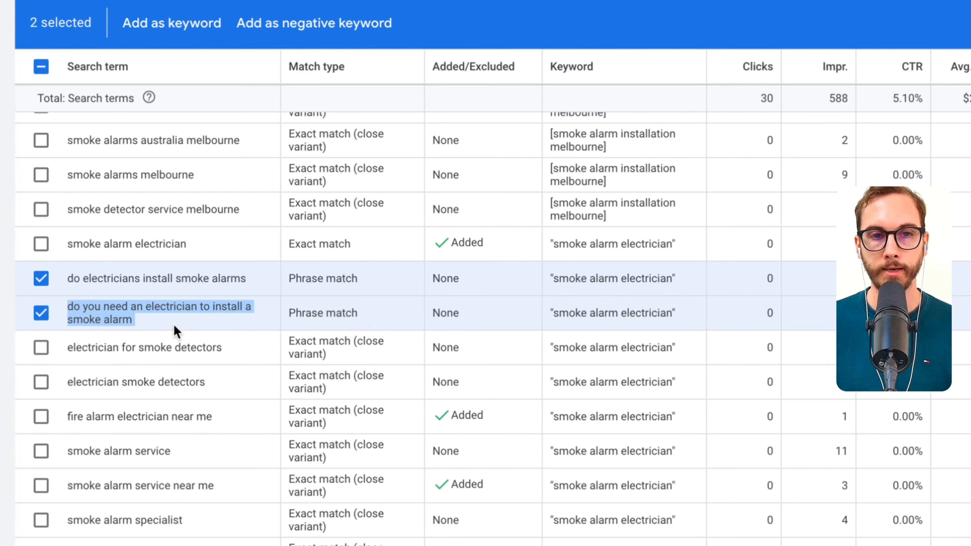
{"action": "left_click", "coordinate": [271, 38]}
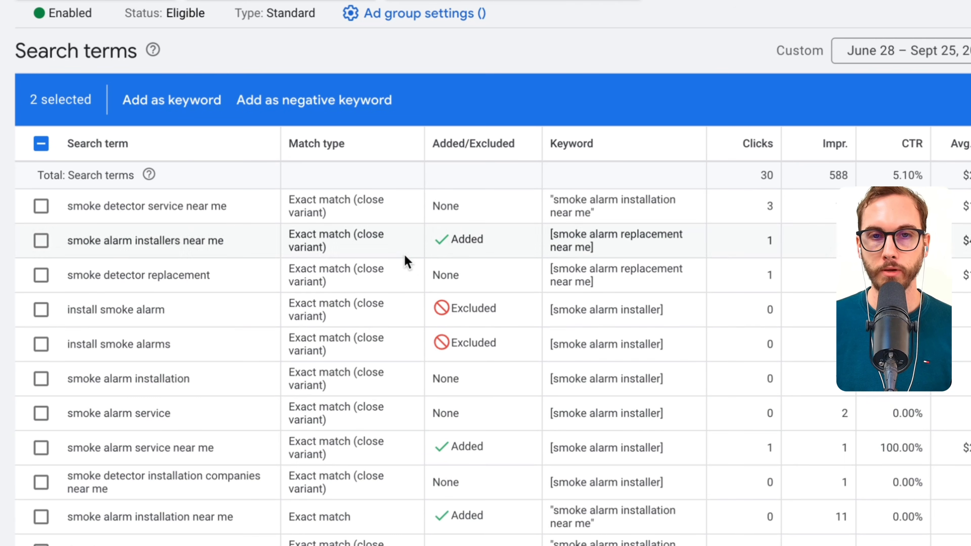
{"action": "scroll", "coordinate": [421, 325], "scroll_direction": "down", "scroll_amount": 10}
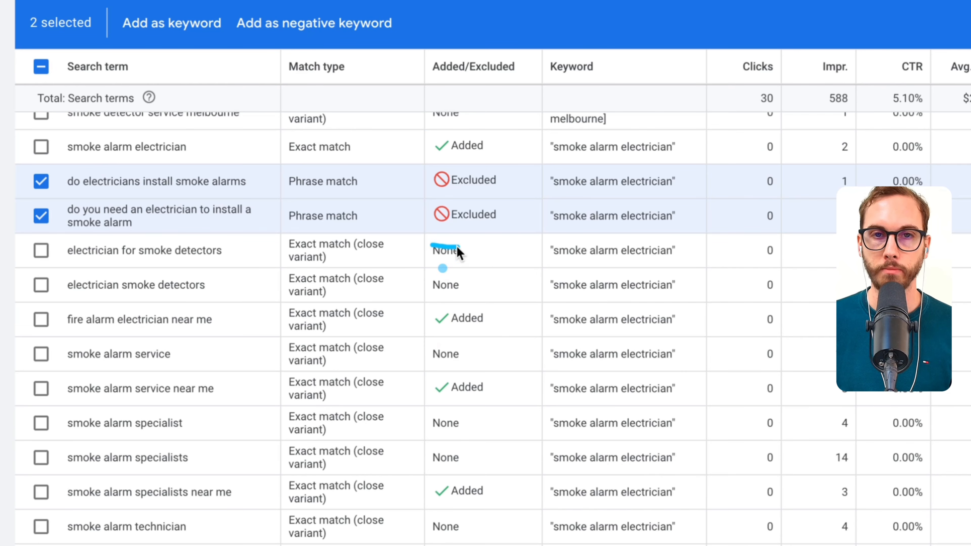
{"action": "left_click_drag", "start_coordinate": [457, 246], "coordinate": [489, 238]}
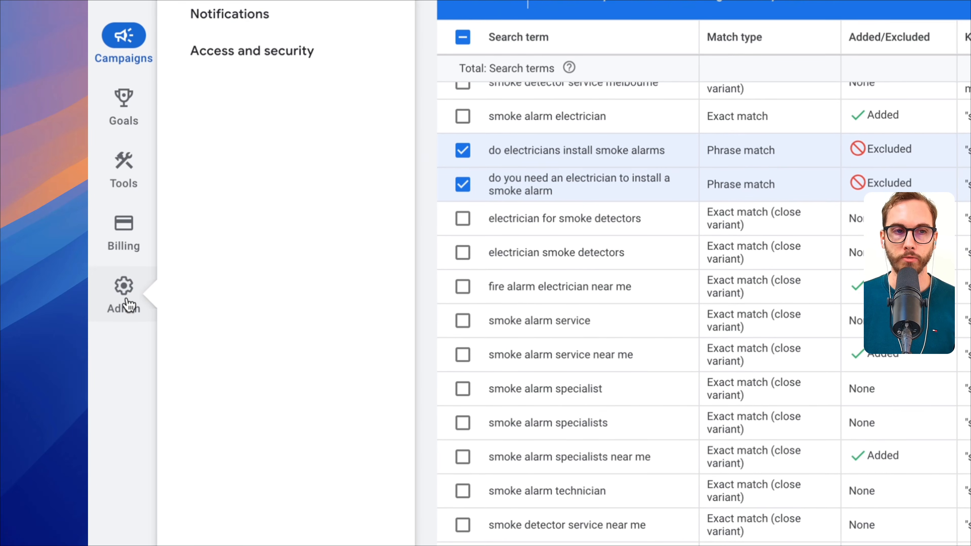
- Add "do" as a broad match account-level negative keyword in the account settings and save it
{"action": "left_click", "coordinate": [126, 302]}
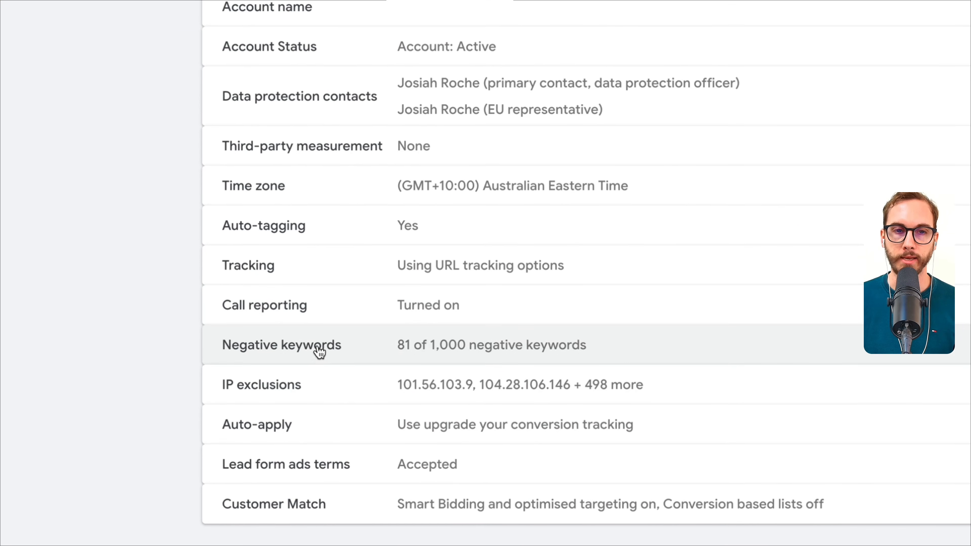
{"action": "left_click", "coordinate": [319, 350]}
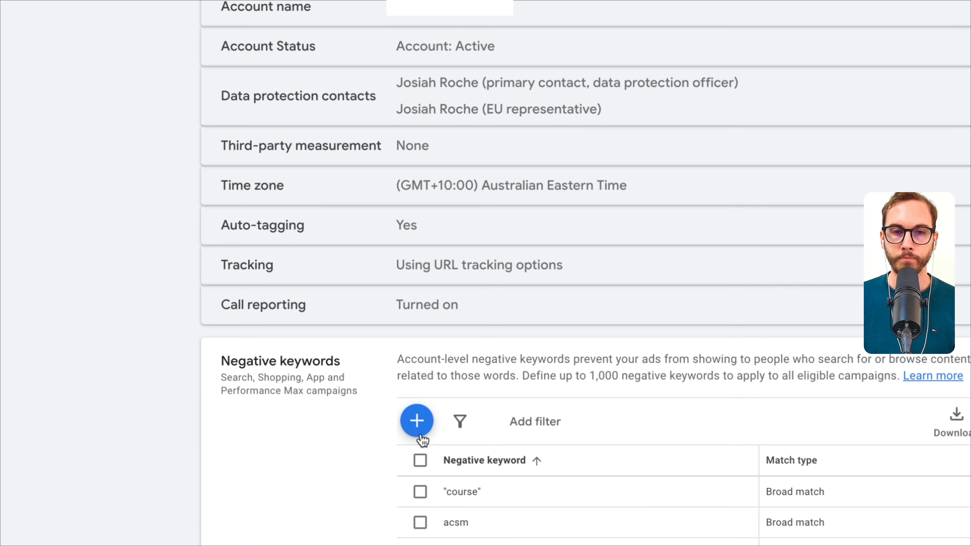
{"action": "left_click", "coordinate": [418, 420]}
{"action": "type", "text": "do"}
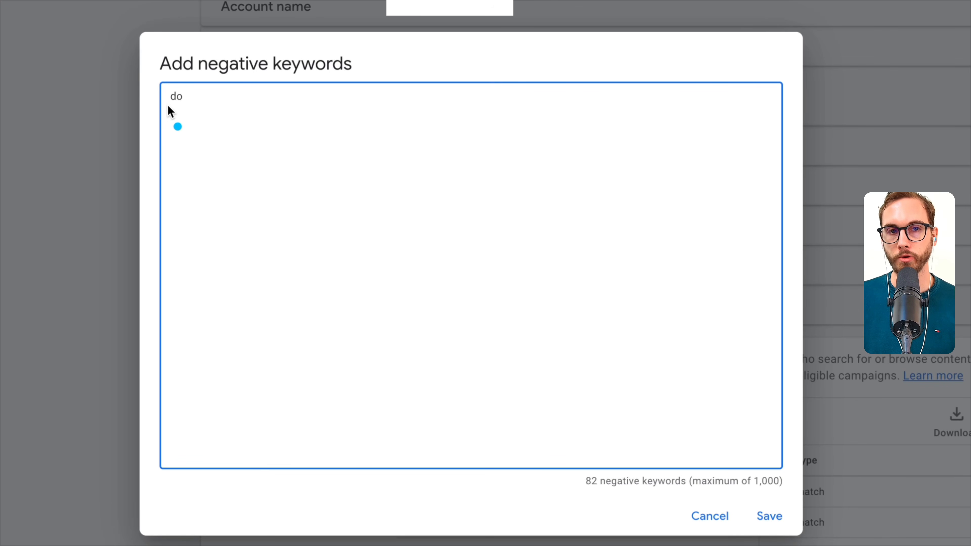
{"action": "mouse_move", "coordinate": [164, 96]}
{"action": "left_mouse_down"}
{"action": "mouse_move", "coordinate": [164, 109]}
{"action": "mouse_move", "coordinate": [191, 87]}
{"action": "left_mouse_up"}
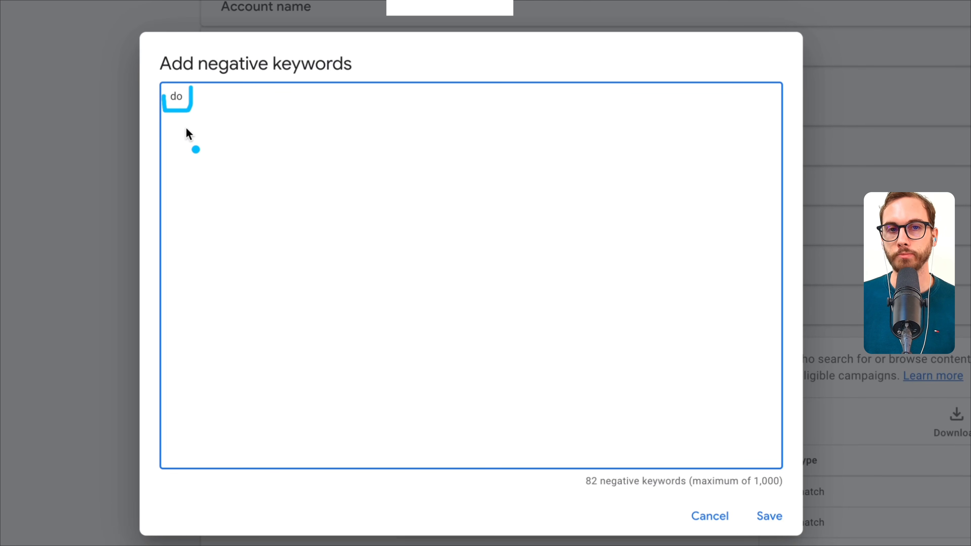
{"action": "key", "text": "Escape"}
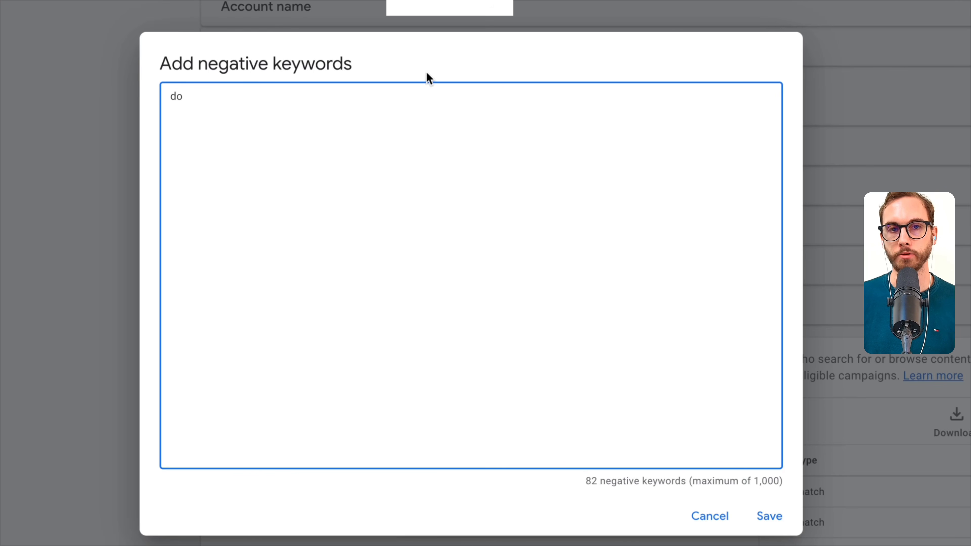
{"action": "left_click", "coordinate": [780, 519]}
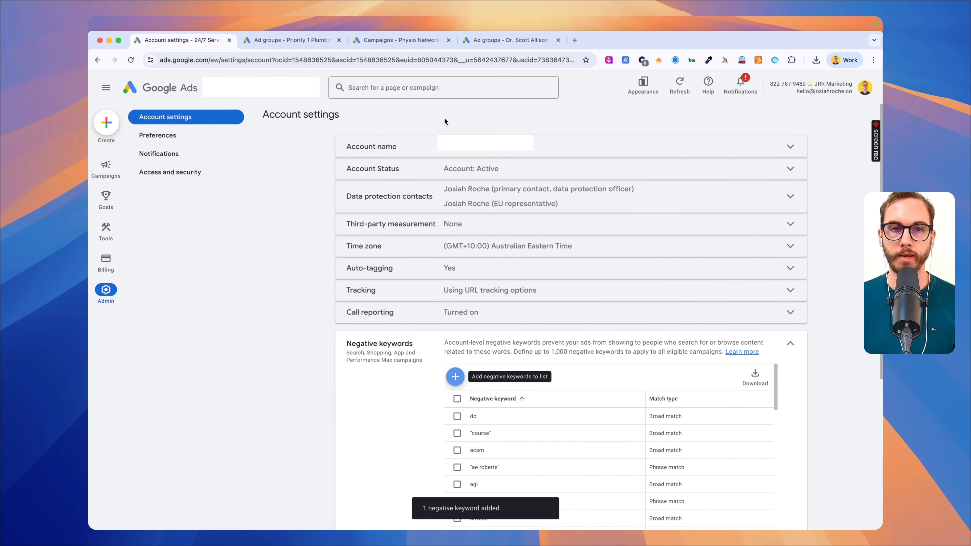
- Switch to the plumbing account and open the keywords of the "24/7 Plumber" ad group in the BRI — All Services — 6-11 PM campaign
{"action": "left_click", "coordinate": [305, 38]}
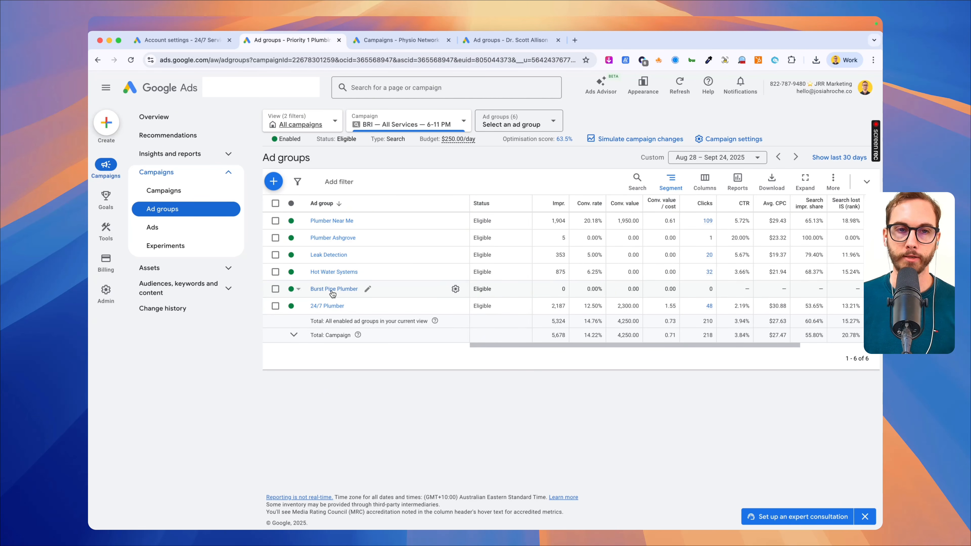
{"action": "left_click", "coordinate": [328, 306]}
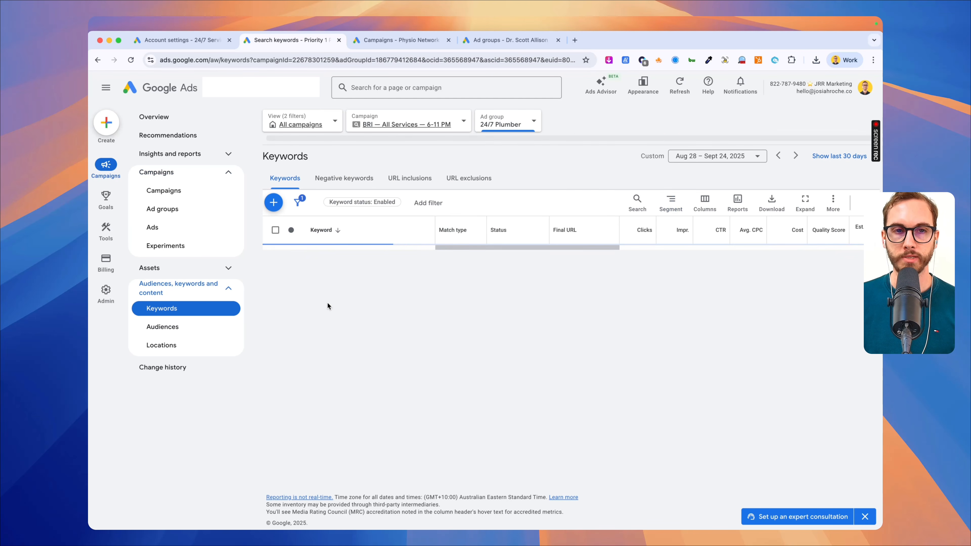
{"action": "key", "text": "ctrl+a"}
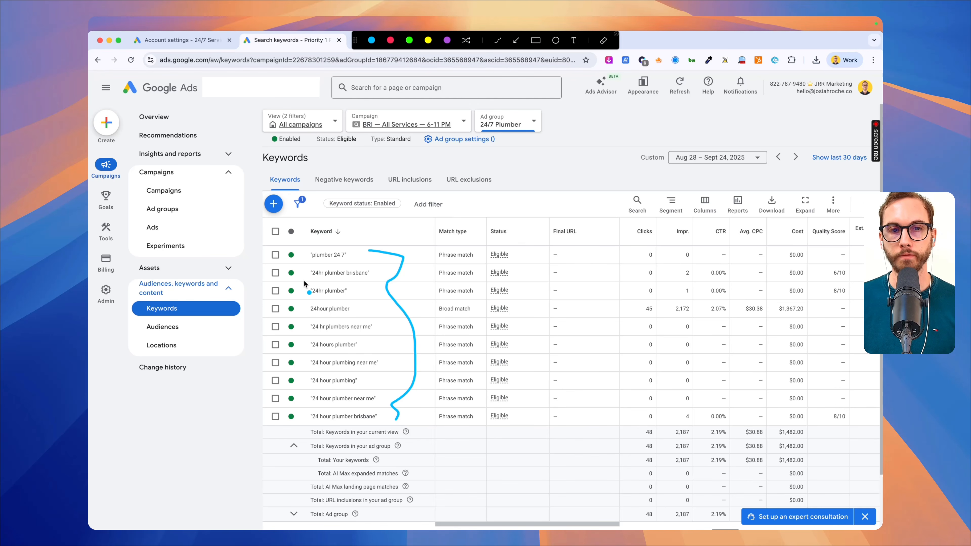
{"action": "key", "text": "Escape"}
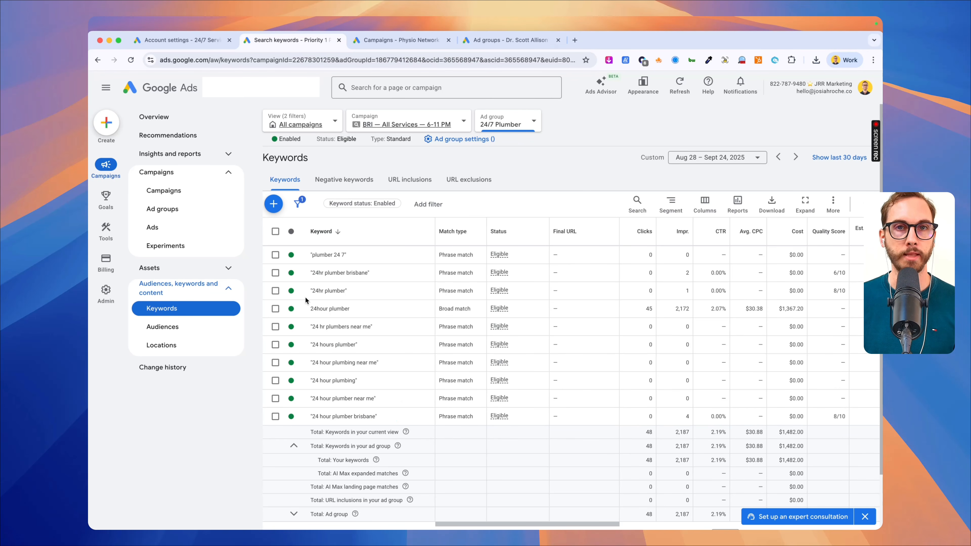
- Open the ad group's search terms report and check the match type and triggering keyword of "no hot water"
{"action": "left_click", "coordinate": [204, 154]}
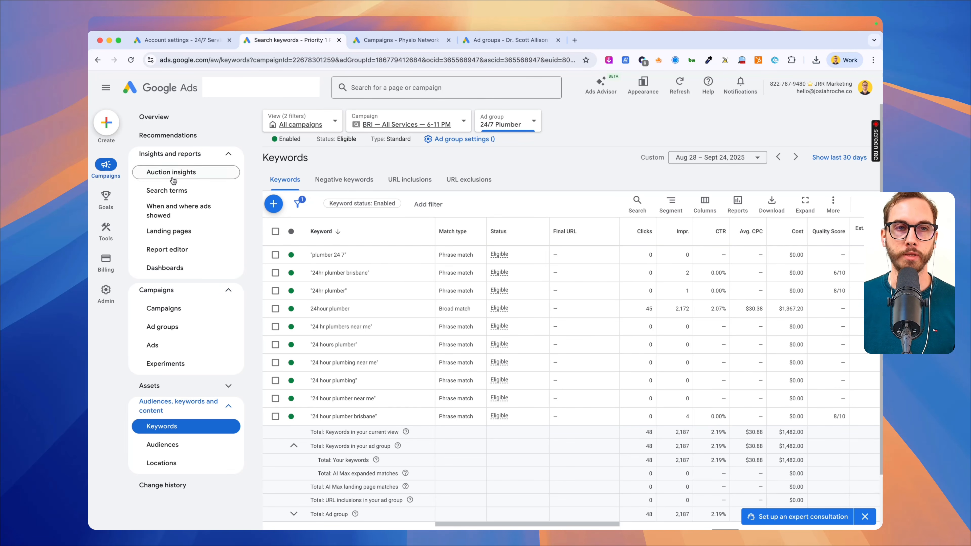
{"action": "left_click", "coordinate": [172, 191]}
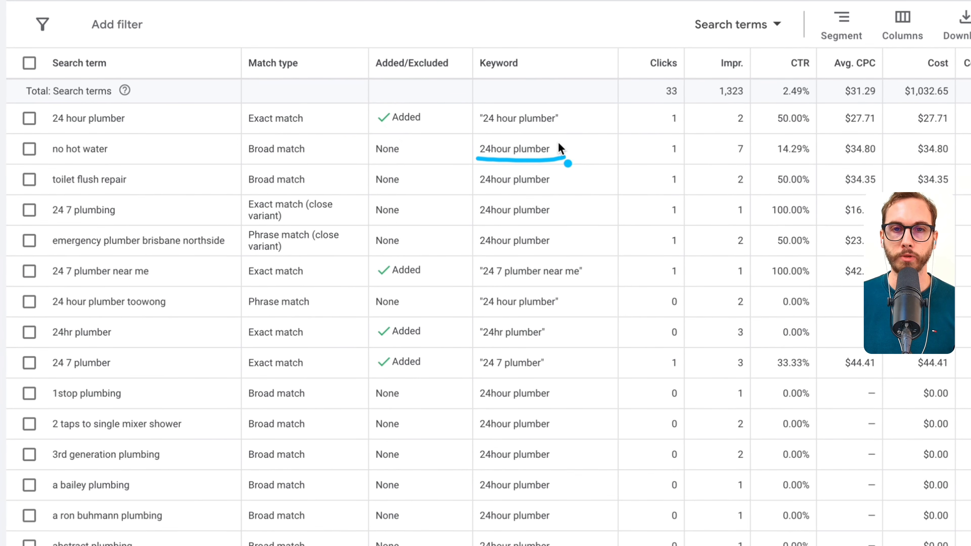
{"action": "left_click_drag", "start_coordinate": [245, 161], "coordinate": [336, 172]}
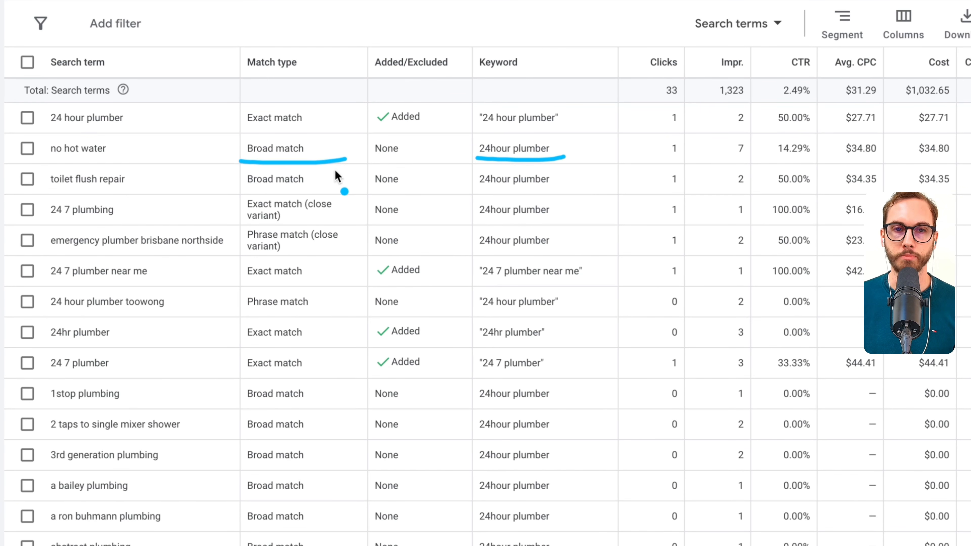
{"action": "key", "text": "Escape"}
- Change the match type of the "24hour plumber" keyword to phrase match
{"action": "scroll", "coordinate": [249, 161], "scroll_direction": "up", "scroll_amount": 2}
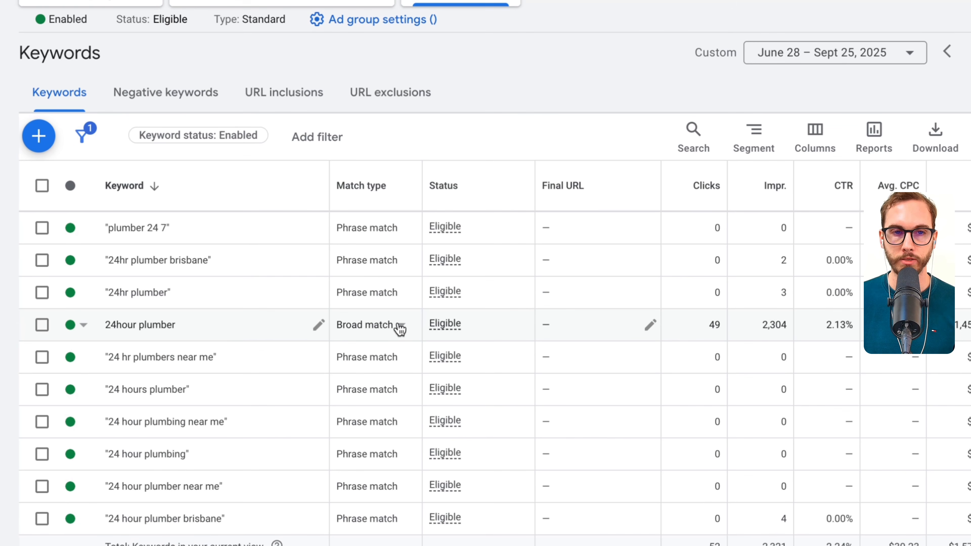
{"action": "left_click", "coordinate": [378, 333]}
{"action": "left_click", "coordinate": [373, 380]}
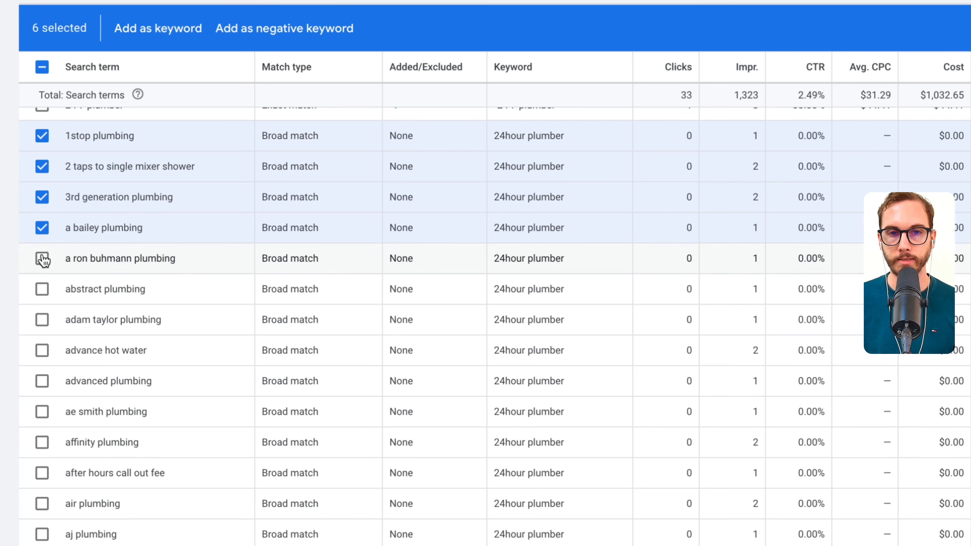
- Select the search terms "no hot water", "toilet flush repair" and every term from "1stop plumbing" through "all hours plumbing"
{"action": "left_click", "coordinate": [42, 258]}
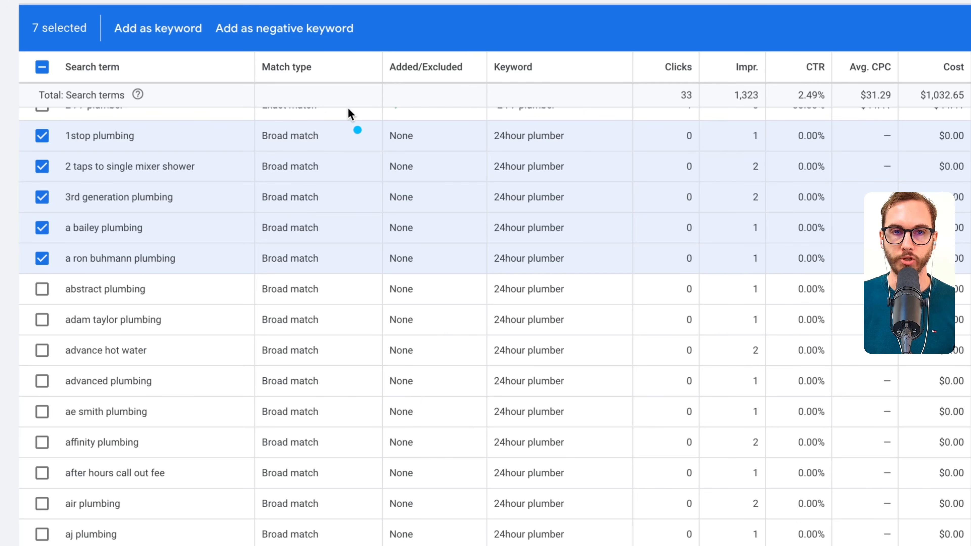
{"action": "mouse_move", "coordinate": [340, 118]}
{"action": "left_mouse_down"}
{"action": "mouse_move", "coordinate": [246, 118]}
{"action": "mouse_move", "coordinate": [214, 534]}
{"action": "left_mouse_up"}
{"action": "left_click_drag", "start_coordinate": [392, 545], "coordinate": [378, 94]}
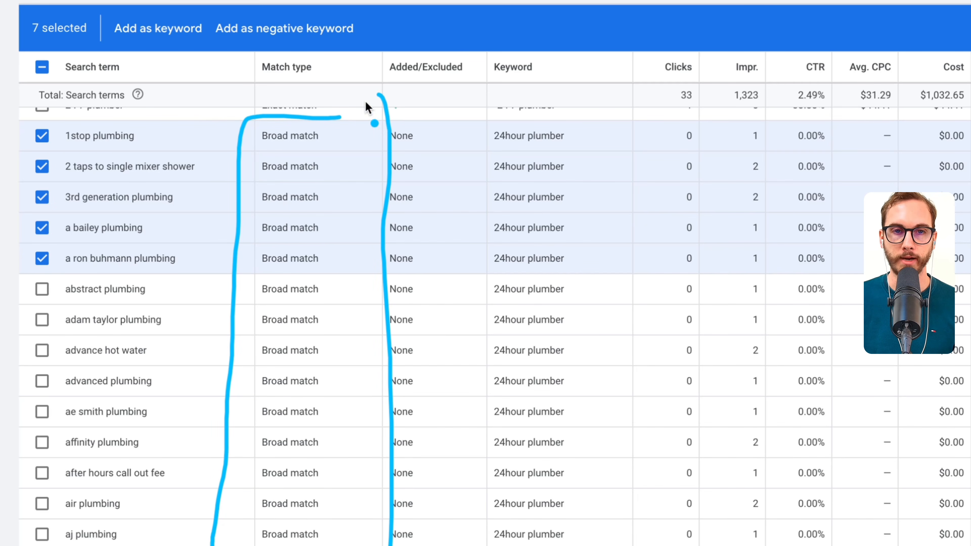
{"action": "key", "text": "Escape"}
{"action": "left_click", "coordinate": [42, 289]}
{"action": "left_click", "coordinate": [42, 319]}
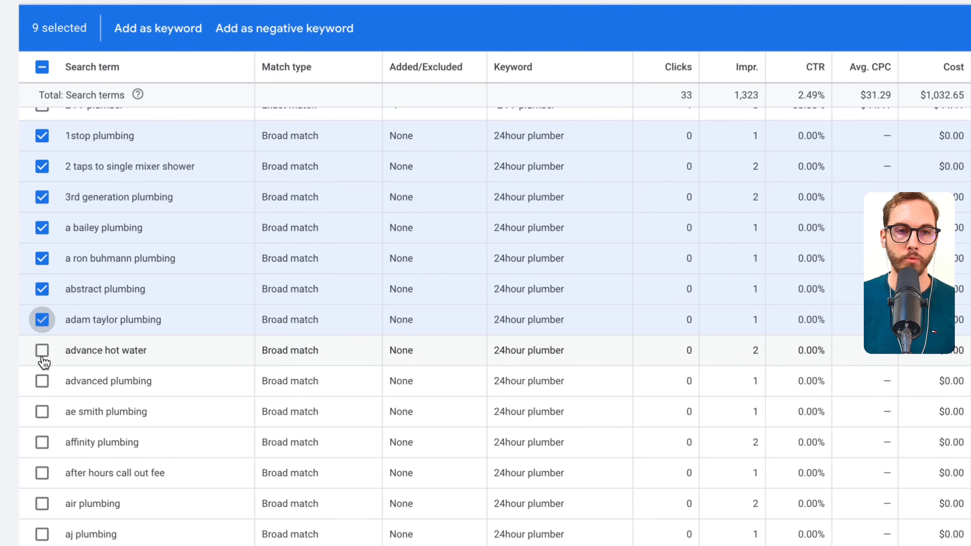
{"action": "left_click", "coordinate": [42, 350]}
{"action": "left_click", "coordinate": [42, 382]}
{"action": "left_click", "coordinate": [42, 412]}
{"action": "left_click", "coordinate": [42, 443]}
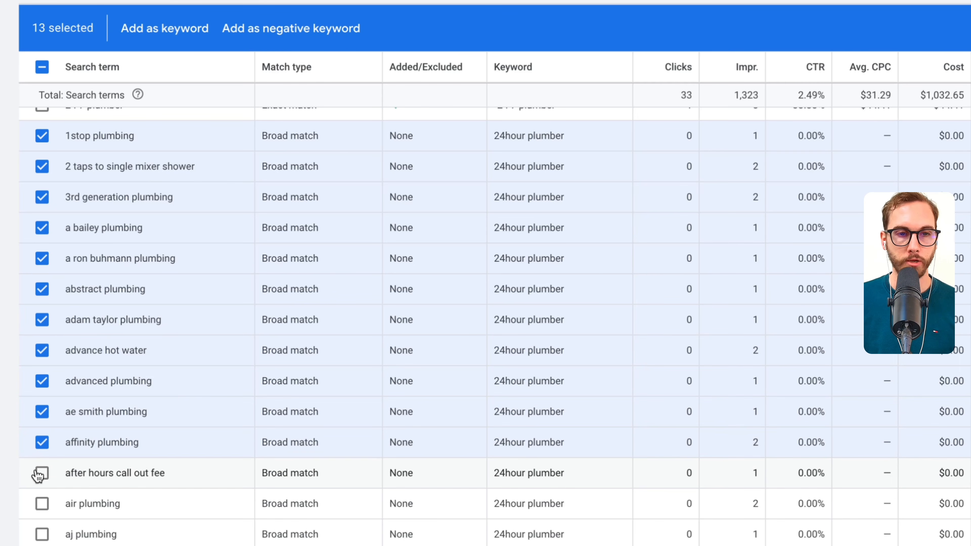
{"action": "left_click", "coordinate": [42, 473]}
{"action": "left_click", "coordinate": [42, 504]}
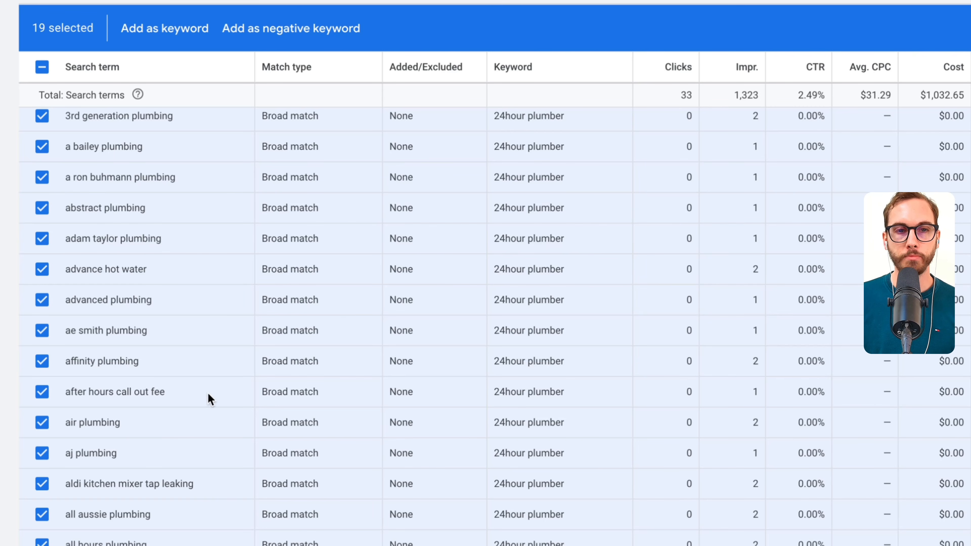
- Switch to Notes and add "Affinity" on its own line in the Account Negatives note
{"action": "left_click_drag", "start_coordinate": [67, 333], "coordinate": [148, 331]}
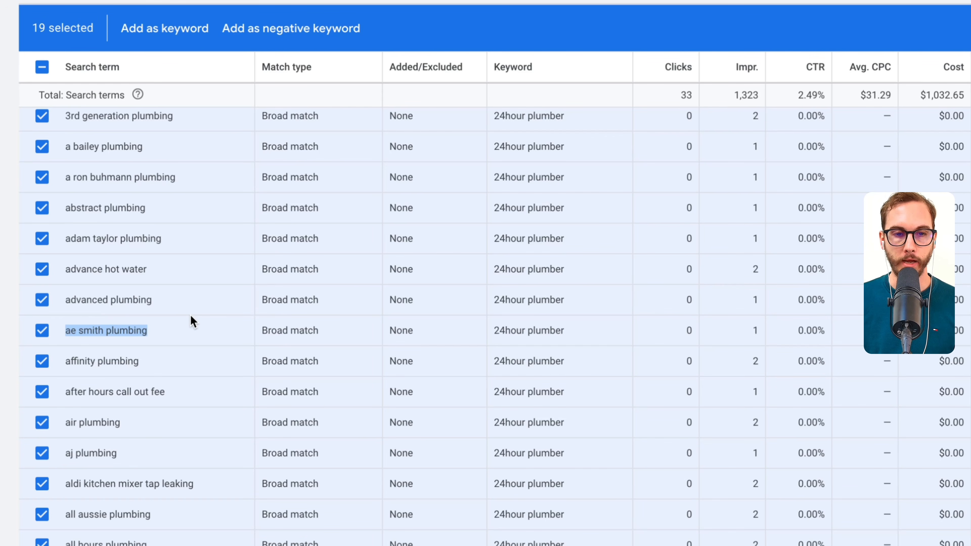
{"action": "key", "text": "super+Tab"}
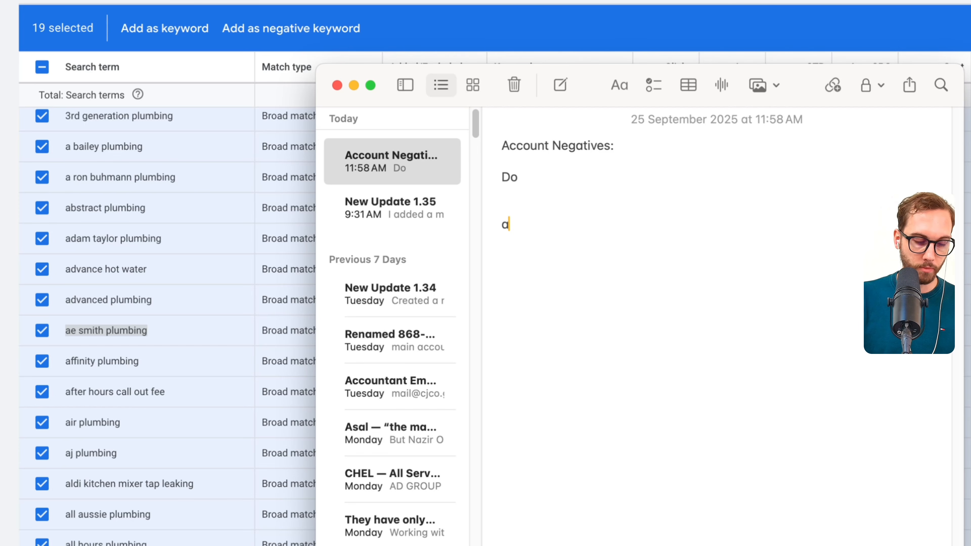
{"action": "type", "text": "ffinity"}
{"action": "key", "text": "ctrl+a"}
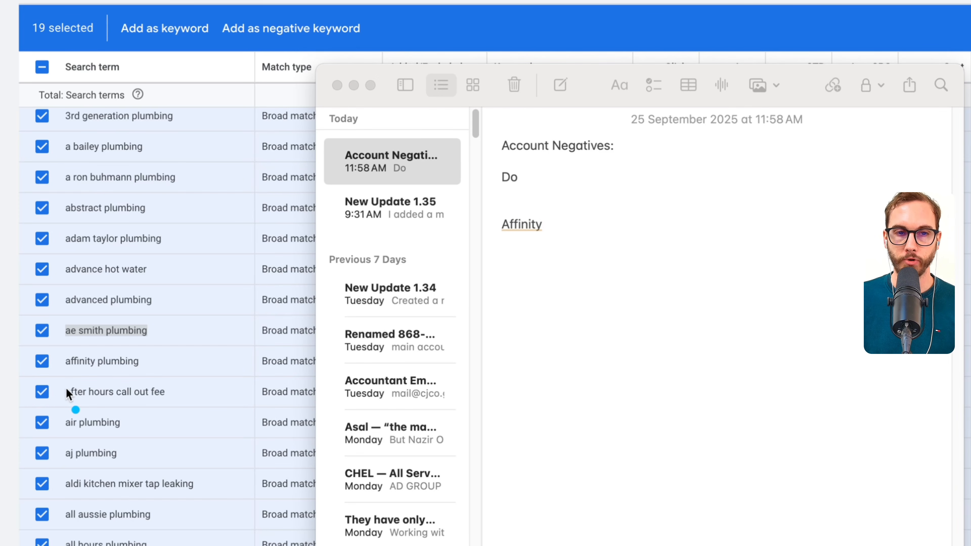
{"action": "left_click", "coordinate": [585, 217]}
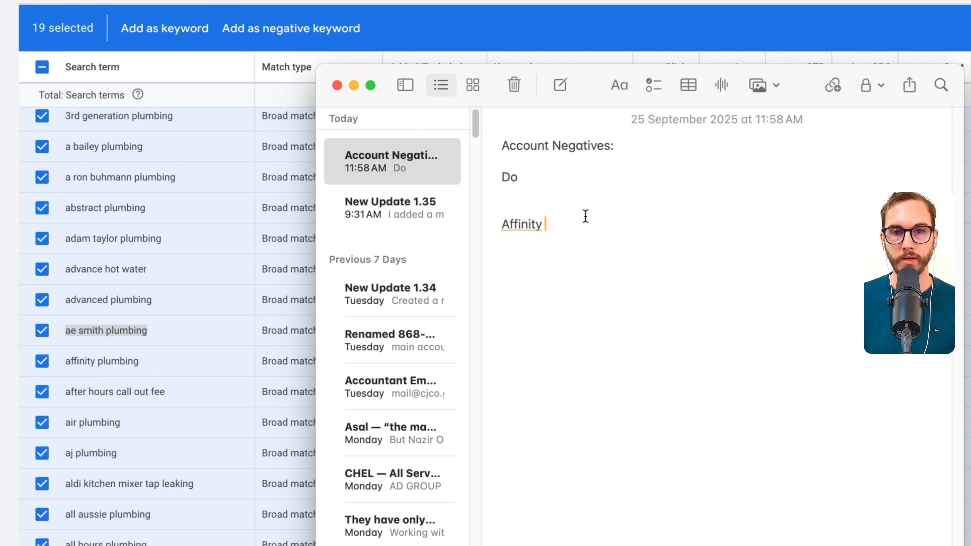
- Remove the "Do" entry from beneath the Account Negatives heading
{"action": "triple_click", "coordinate": [558, 190]}
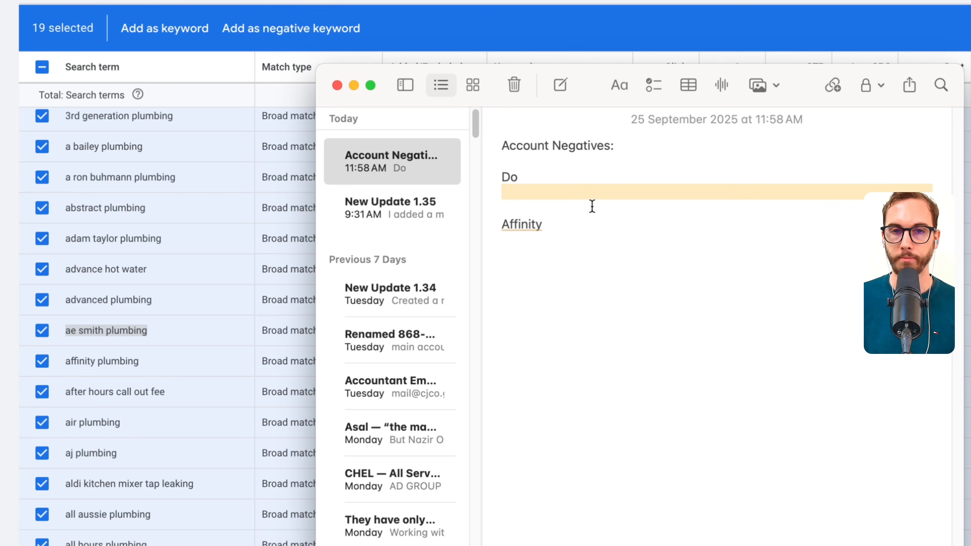
{"action": "left_click", "coordinate": [582, 222]}
{"action": "left_click_drag", "start_coordinate": [556, 195], "coordinate": [503, 169]}
{"action": "key", "text": "BackSpace"}
{"action": "left_click", "coordinate": [629, 208]}
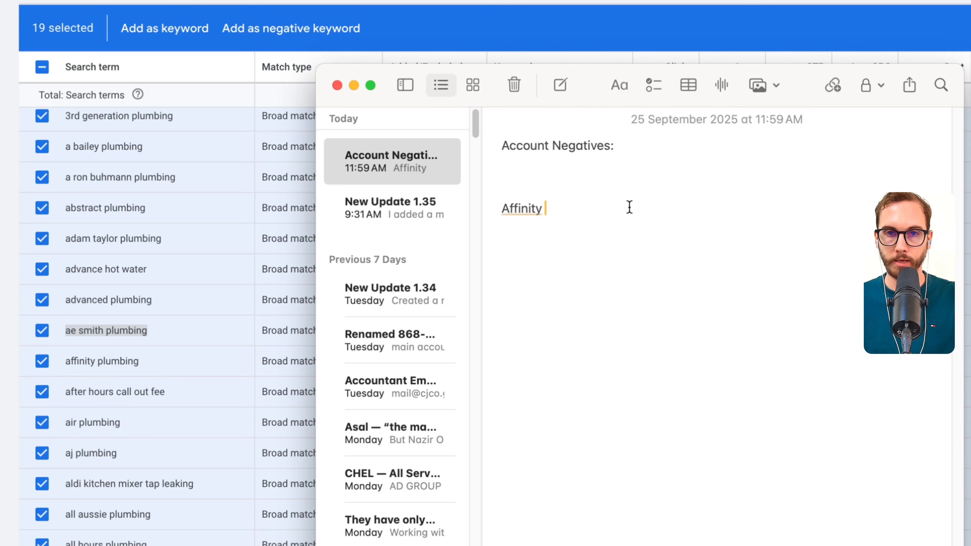
- List "AJ", "Advanced", "Abstract" and "All Aussie" on separate lines beneath "Affinity", leaving out the word "plumbing"
{"action": "type", "text": "AJ"}
{"action": "key", "text": "Return"}
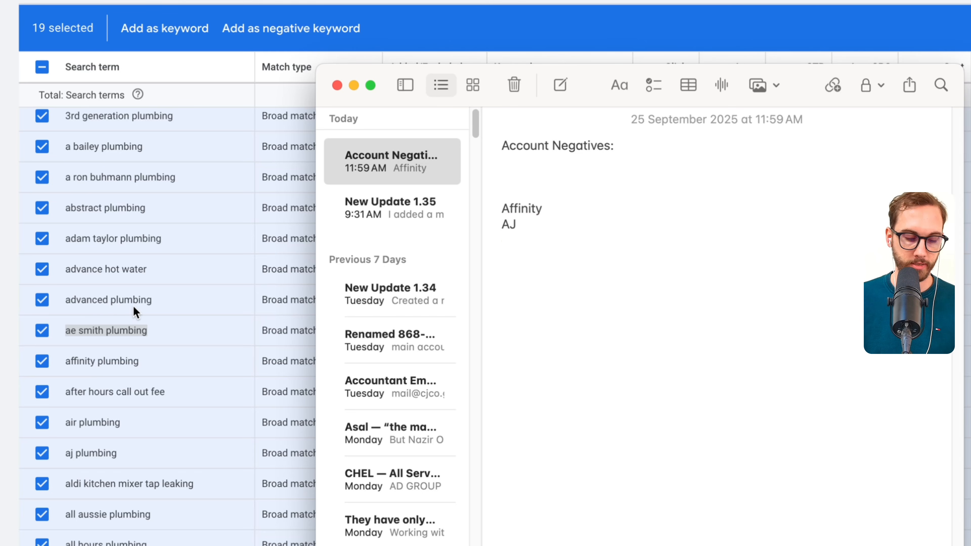
{"action": "type", "text": "advanced"}
{"action": "key", "text": "Return"}
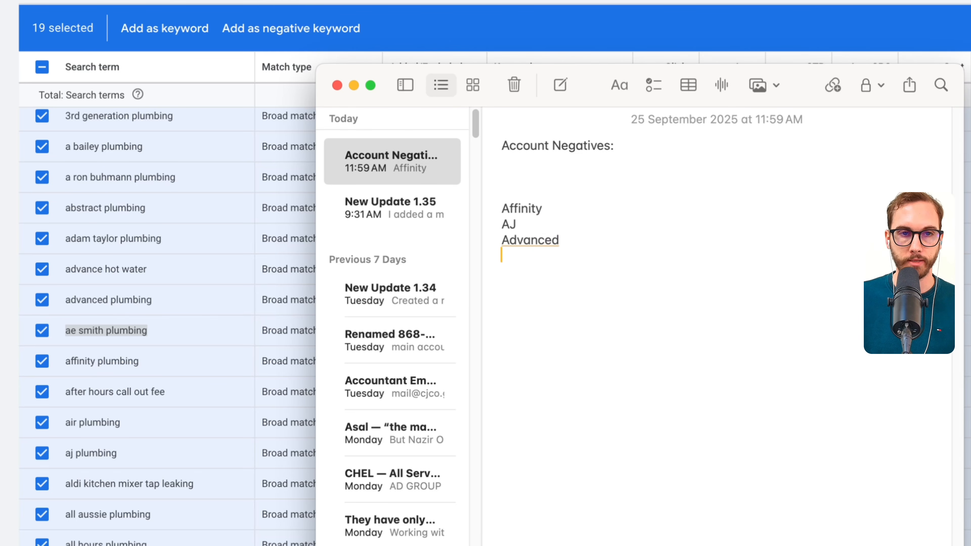
{"action": "type", "text": "abstract"}
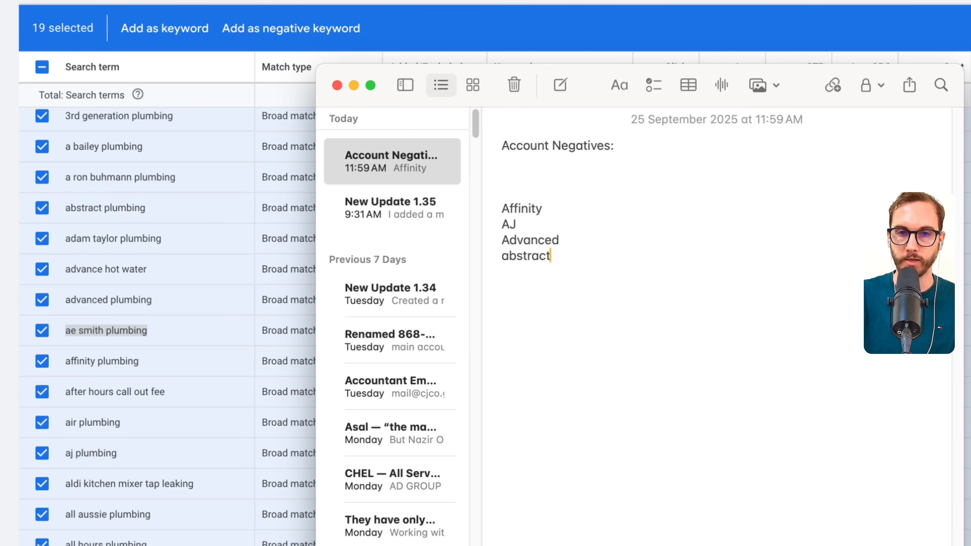
{"action": "key", "text": "Return"}
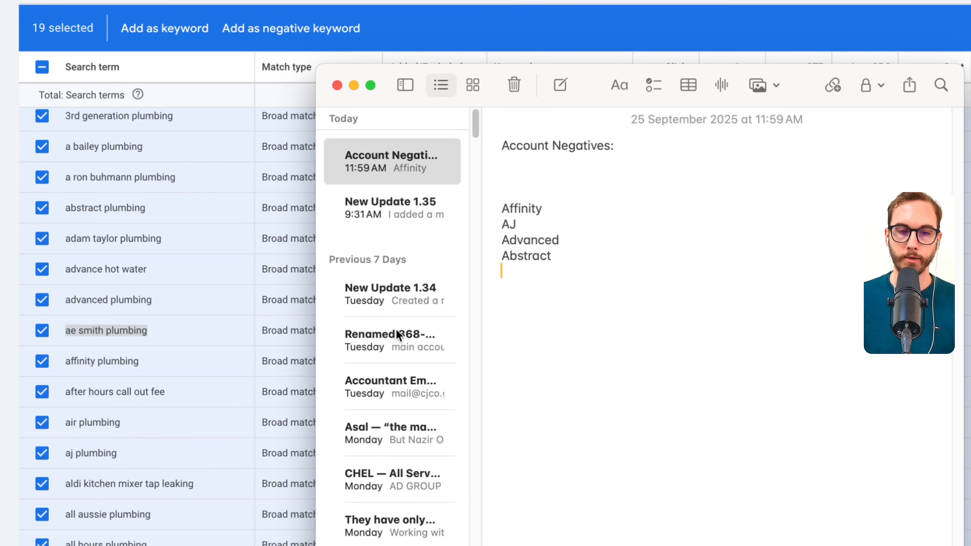
{"action": "type", "text": "all aussie"}
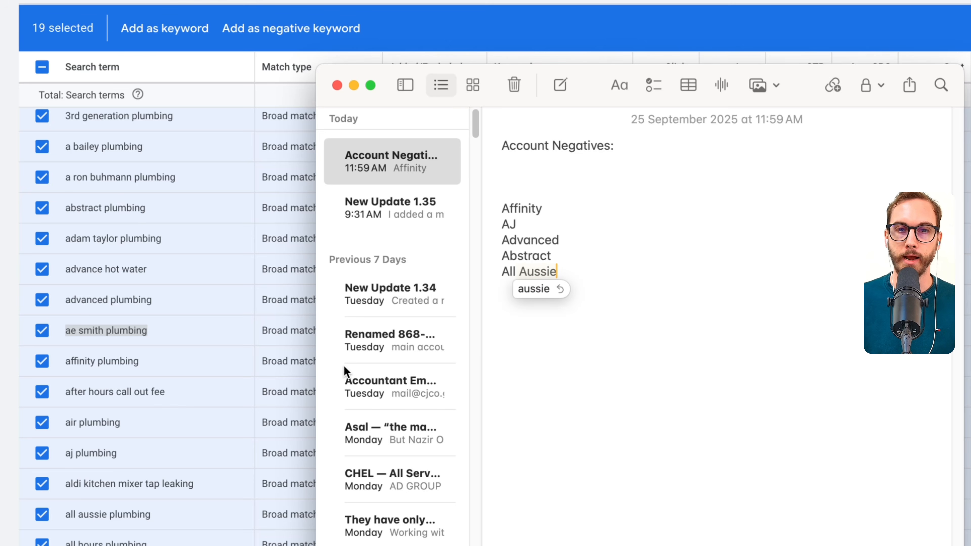
{"action": "left_click_drag", "start_coordinate": [496, 269], "coordinate": [605, 283]}
{"action": "left_click_drag", "start_coordinate": [110, 531], "coordinate": [163, 527]}
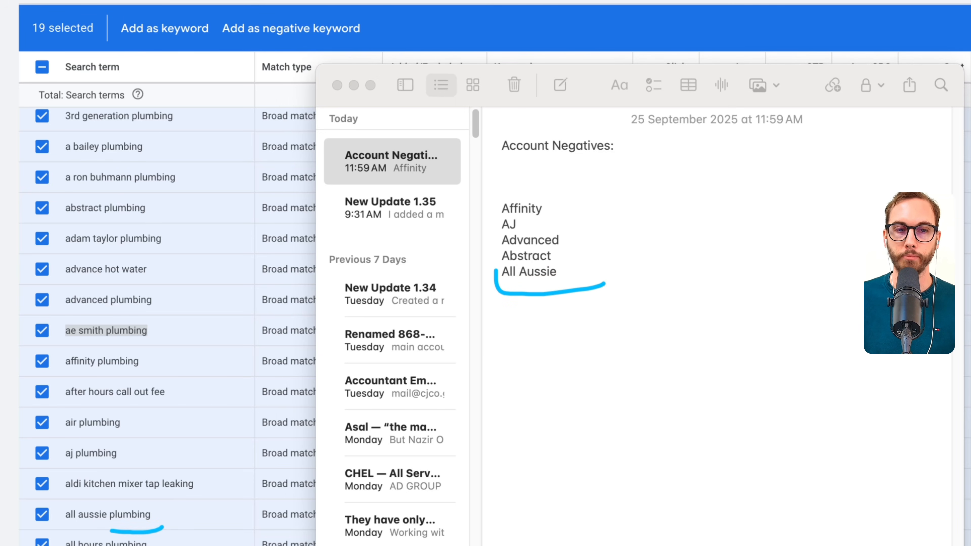
- Extend the search term selection with every term from "all time plumbing" through "aussie plumbing and drainage", skipping "all in one plumbing services"
{"action": "scroll", "coordinate": [107, 537], "scroll_direction": "down", "scroll_amount": 1}
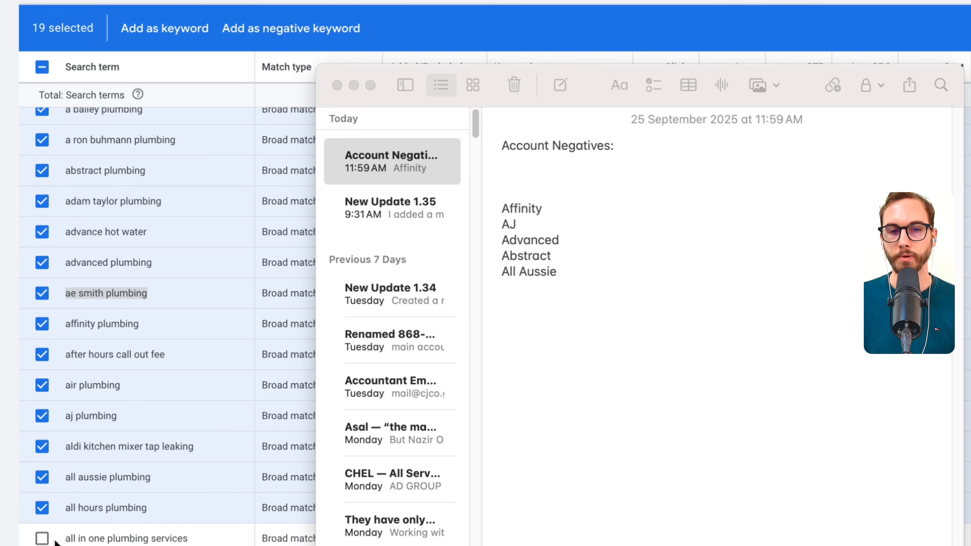
{"action": "scroll", "coordinate": [56, 542], "scroll_direction": "down", "scroll_amount": 1}
{"action": "left_click", "coordinate": [43, 539]}
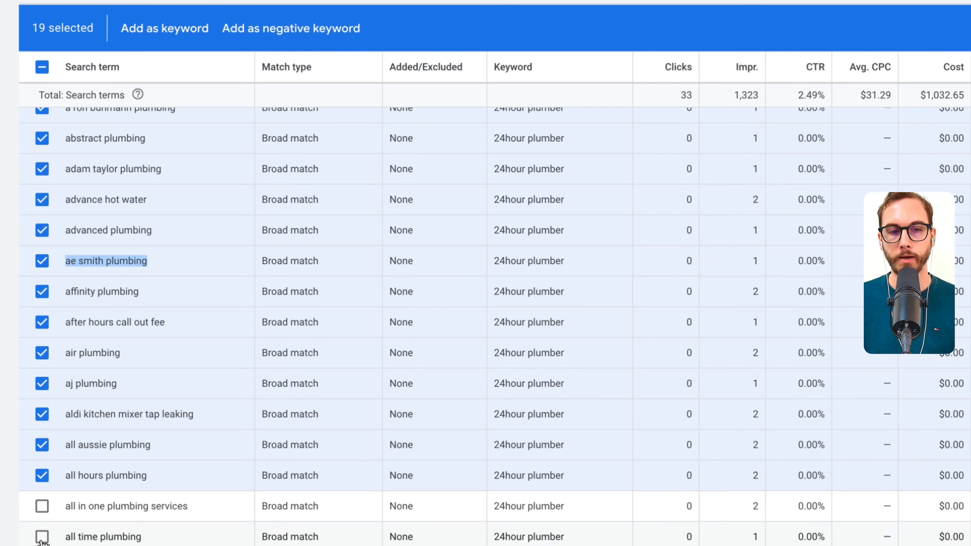
{"action": "left_click", "coordinate": [43, 545]}
{"action": "scroll", "coordinate": [43, 545], "scroll_direction": "down", "scroll_amount": 1}
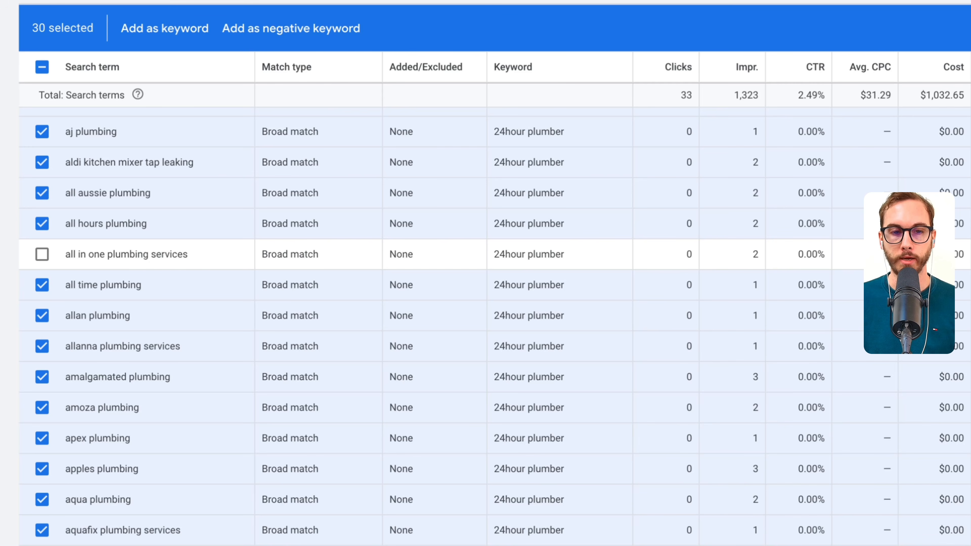
{"action": "left_click", "coordinate": [42, 545]}
{"action": "scroll", "coordinate": [149, 501], "scroll_direction": "down", "scroll_amount": 20}
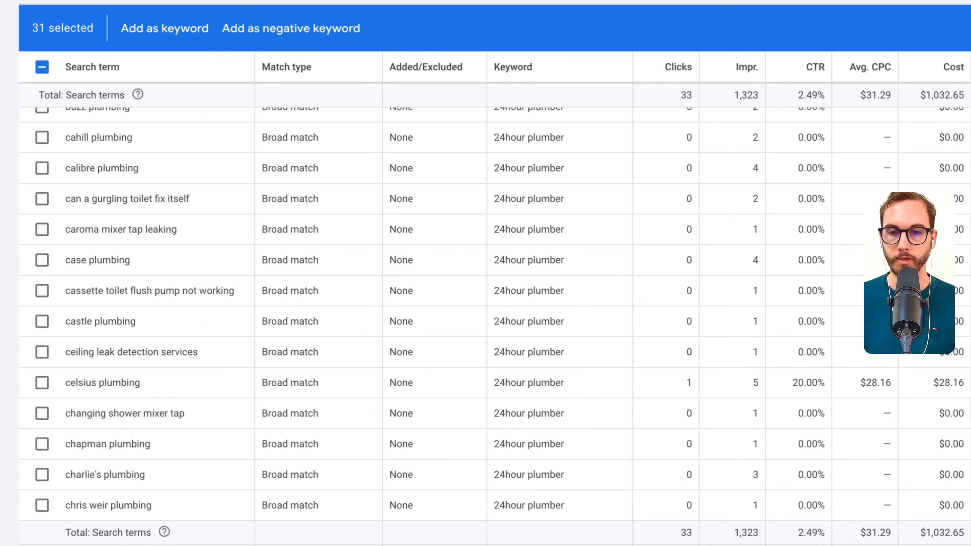
- Add all selected search terms as exact match negative keywords at ad group level in "24/7 Plumber"
{"action": "scroll", "coordinate": [314, 518], "scroll_direction": "up", "scroll_amount": 20}
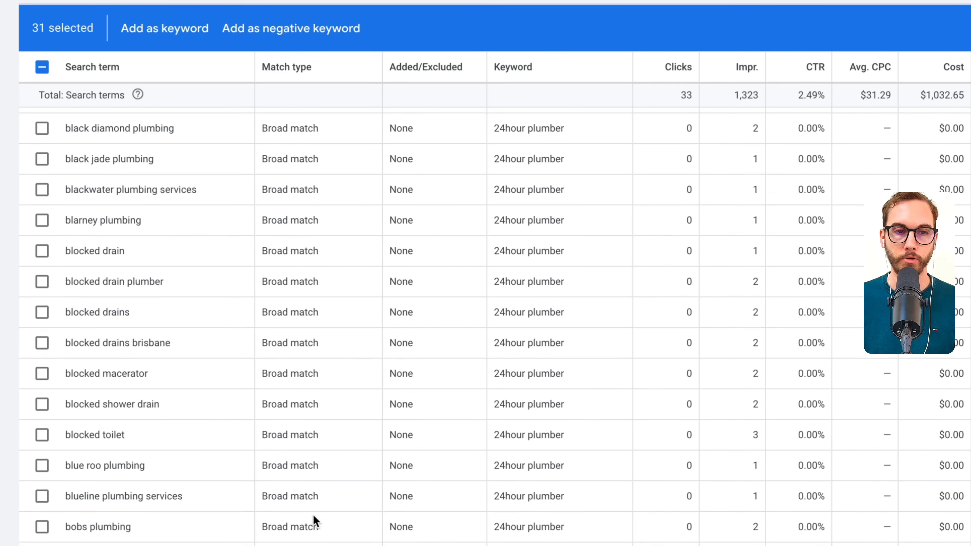
{"action": "scroll", "coordinate": [249, 75], "scroll_direction": "up", "scroll_amount": 5}
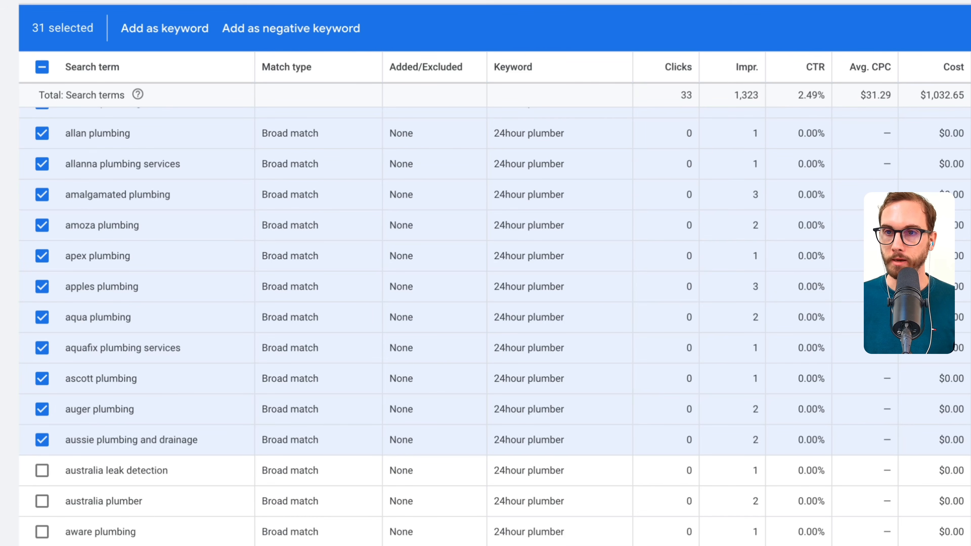
{"action": "scroll", "coordinate": [494, 323], "scroll_direction": "up", "scroll_amount": 2}
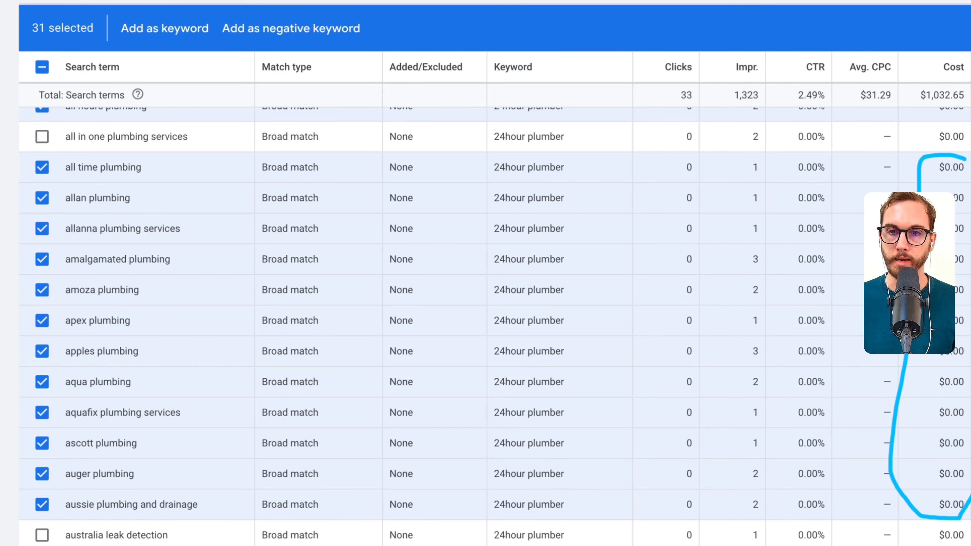
{"action": "left_click_drag", "start_coordinate": [766, 151], "coordinate": [714, 471]}
{"action": "left_click_drag", "start_coordinate": [772, 449], "coordinate": [763, 143]}
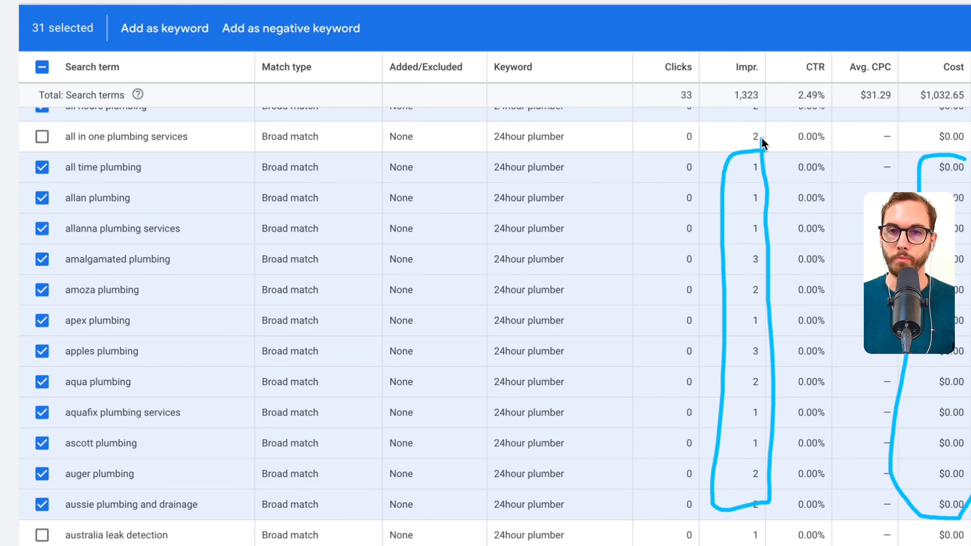
{"action": "left_click", "coordinate": [377, 28]}
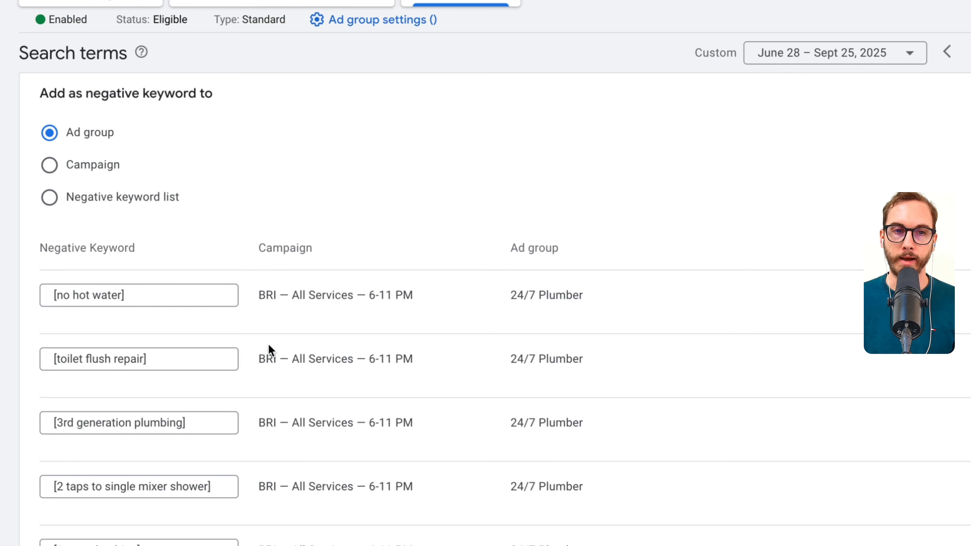
{"action": "scroll", "coordinate": [269, 347], "scroll_direction": "down", "scroll_amount": 15}
{"action": "left_click", "coordinate": [58, 422]}
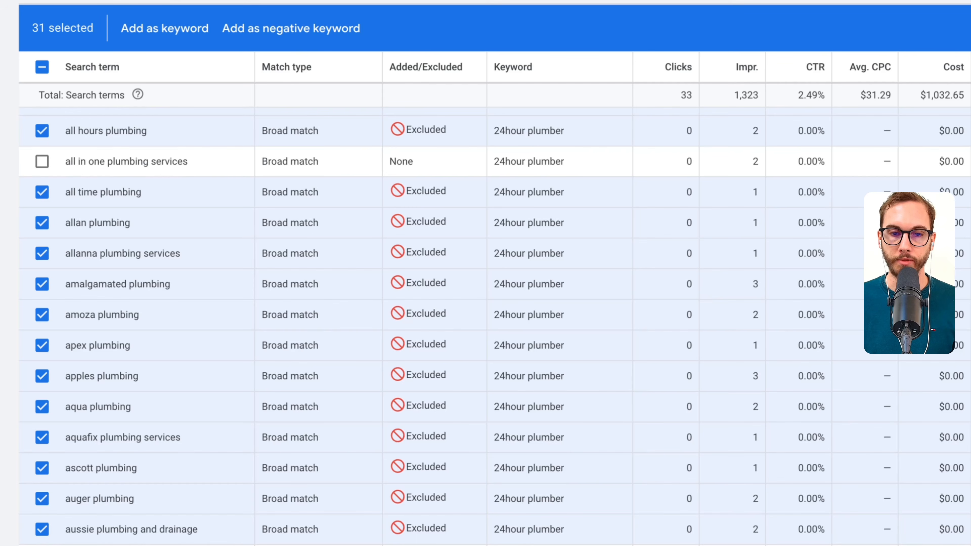
- Copy Affinity, AJ, Advanced, Abstract and All Aussie from the Account Negatives note in Notes into the account-level negative keywords in Google Ads
{"action": "left_click", "coordinate": [257, 544]}
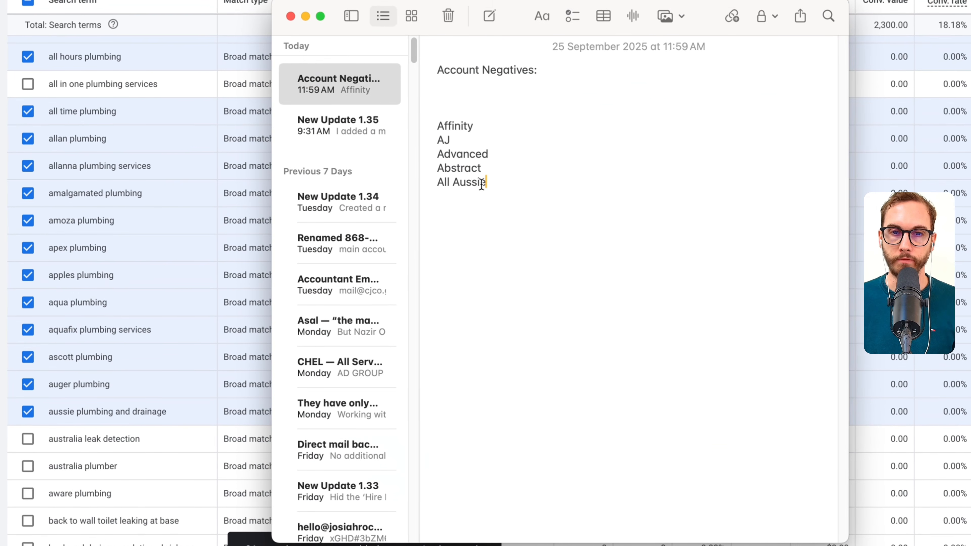
{"action": "left_click_drag", "start_coordinate": [484, 182], "coordinate": [438, 128]}
{"action": "key", "text": "super+c"}
{"action": "key", "text": "super+Tab"}
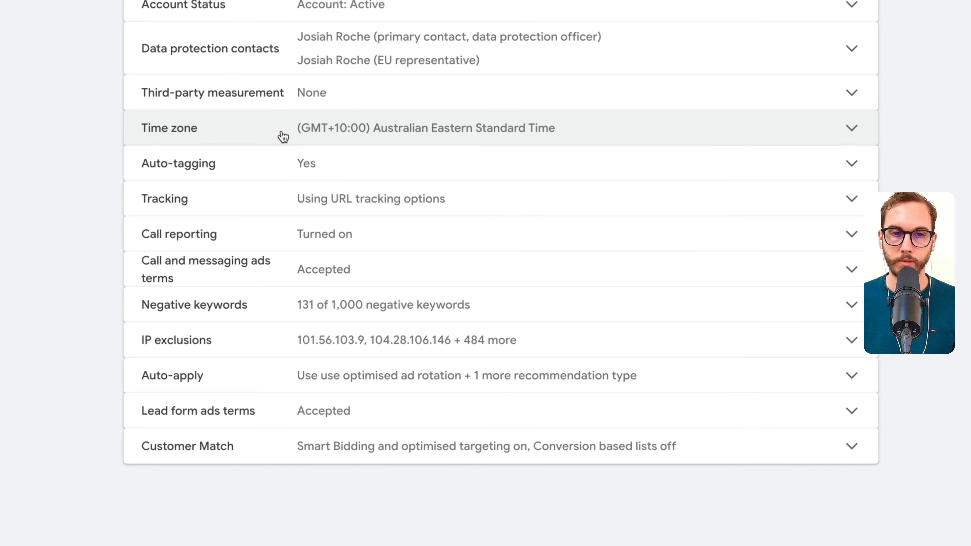
{"action": "left_click", "coordinate": [283, 305]}
{"action": "left_click", "coordinate": [315, 171]}
{"action": "key", "text": "super+v"}
{"action": "left_click", "coordinate": [630, 422]}
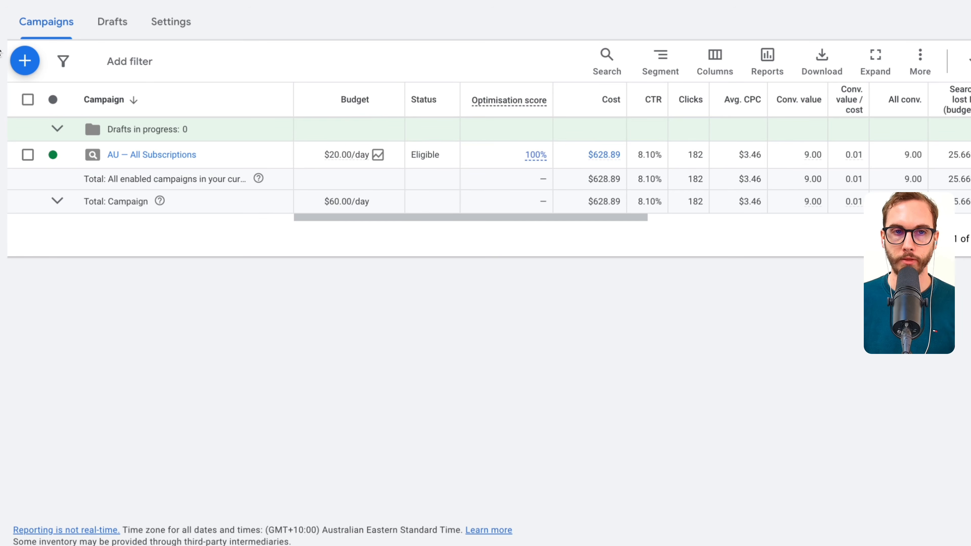
- In the "AU — All Subscriptions" campaign, open the "AU — Physiotherapy CPD" ad group and review the match types of its keywords
{"action": "left_click", "coordinate": [141, 150]}
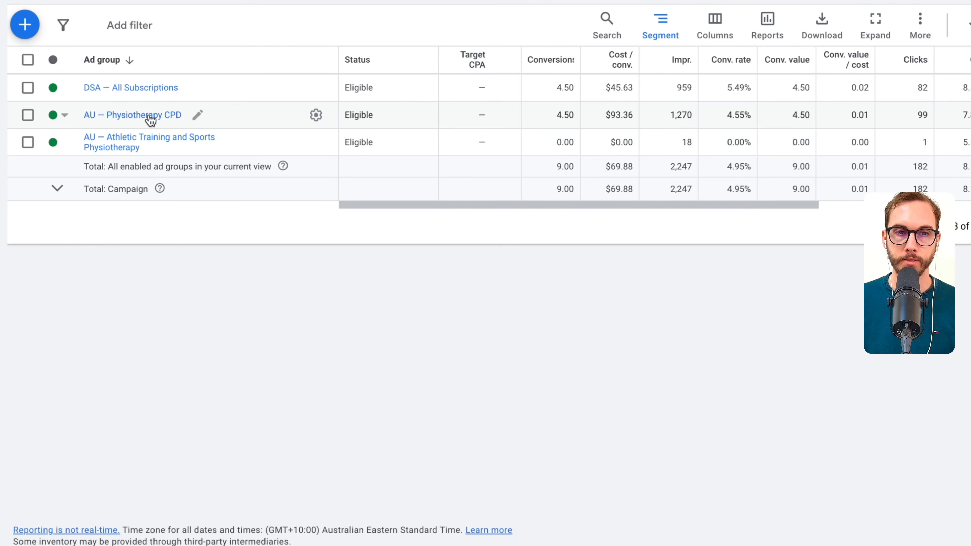
{"action": "left_click", "coordinate": [133, 118]}
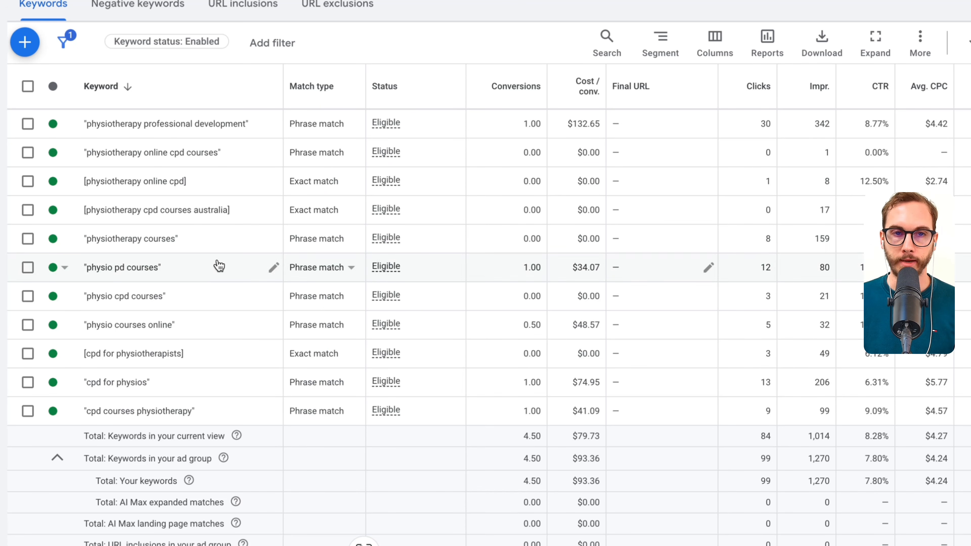
{"action": "left_click_drag", "start_coordinate": [169, 186], "coordinate": [187, 185]}
{"action": "left_click_drag", "start_coordinate": [150, 215], "coordinate": [187, 215]}
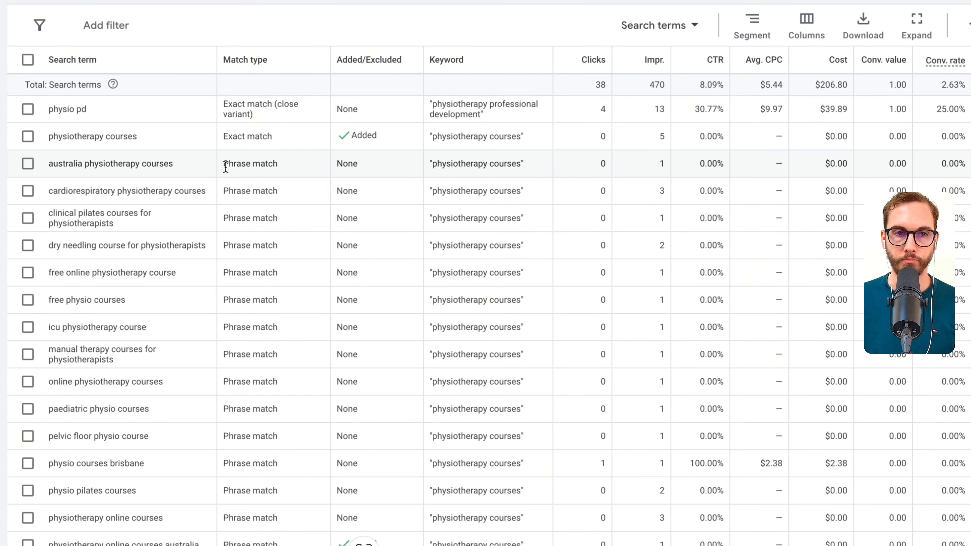
{"action": "mouse_move", "coordinate": [525, 47]}
{"action": "left_mouse_down"}
{"action": "mouse_move", "coordinate": [412, 196]}
{"action": "mouse_move", "coordinate": [490, 453]}
{"action": "left_mouse_up"}
{"action": "scroll", "coordinate": [250, 98], "scroll_direction": "down", "scroll_amount": 1}
{"action": "scroll", "coordinate": [769, 260], "scroll_direction": "up", "scroll_amount": 1}
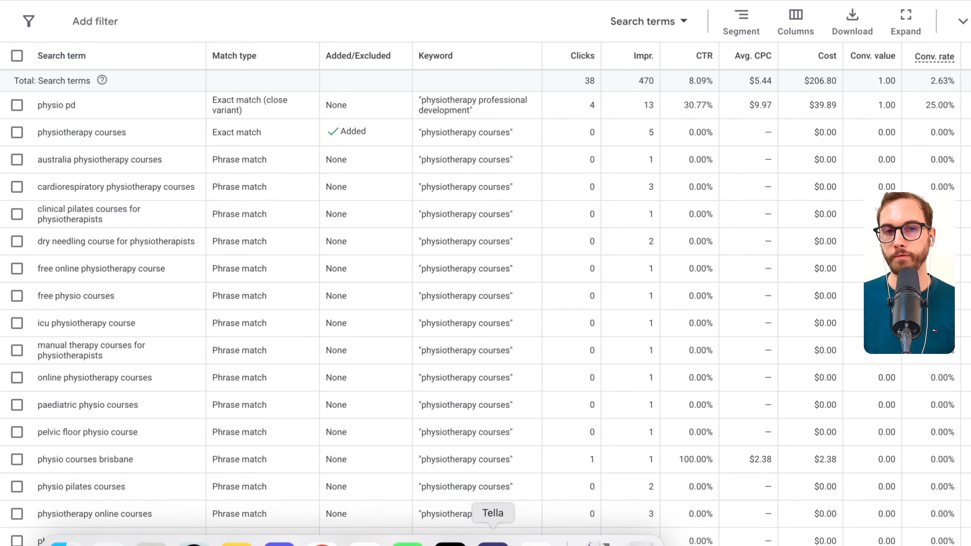
- Examine the clicks, CTR, cost and conversion figures of the "physio pd" search term
{"action": "left_click_drag", "start_coordinate": [112, 154], "coordinate": [111, 154]}
{"action": "left_click_drag", "start_coordinate": [20, 113], "coordinate": [154, 114]}
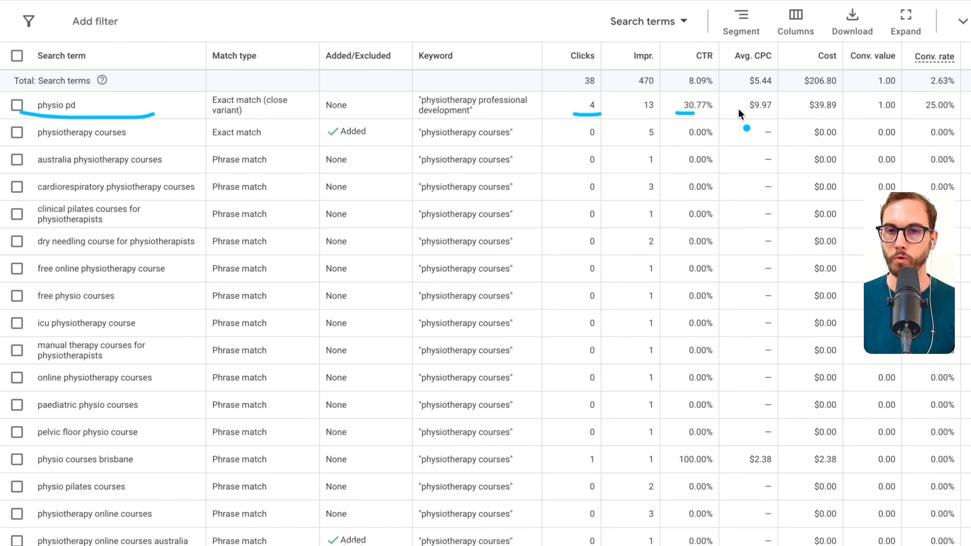
{"action": "left_click_drag", "start_coordinate": [872, 113], "coordinate": [953, 111]}
{"action": "key", "text": "Escape"}
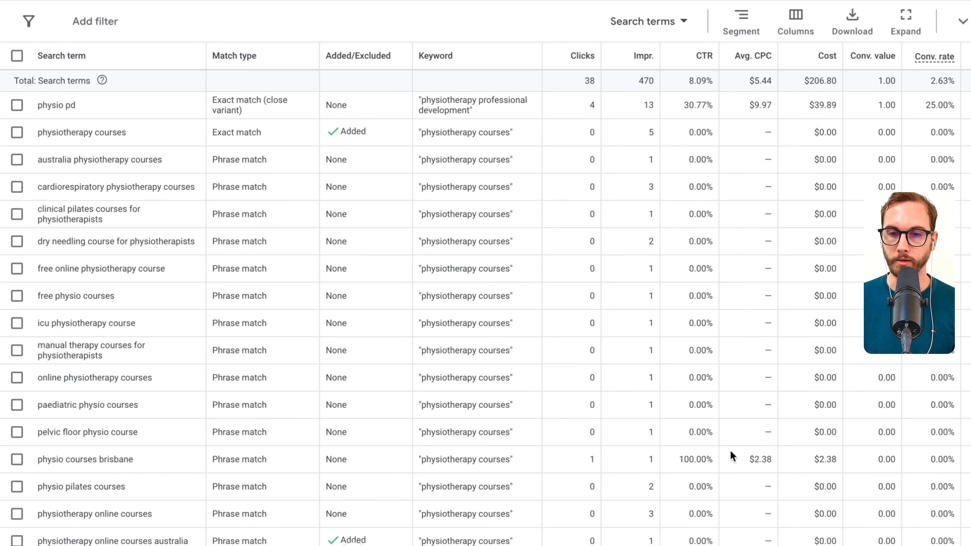
{"action": "scroll", "coordinate": [731, 456], "scroll_direction": "right", "scroll_amount": 3}
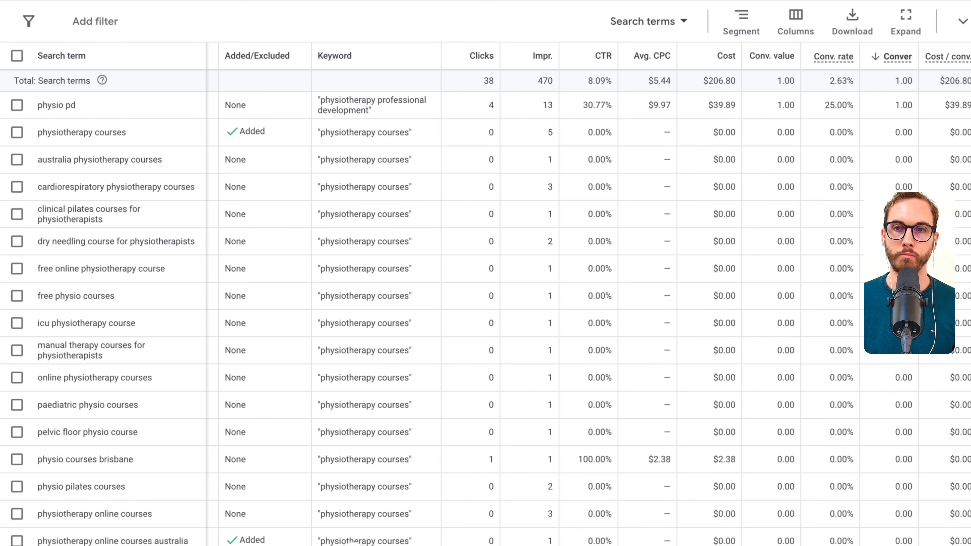
{"action": "scroll", "coordinate": [589, 306], "scroll_direction": "left", "scroll_amount": 1}
{"action": "key", "text": "ctrl+a"}
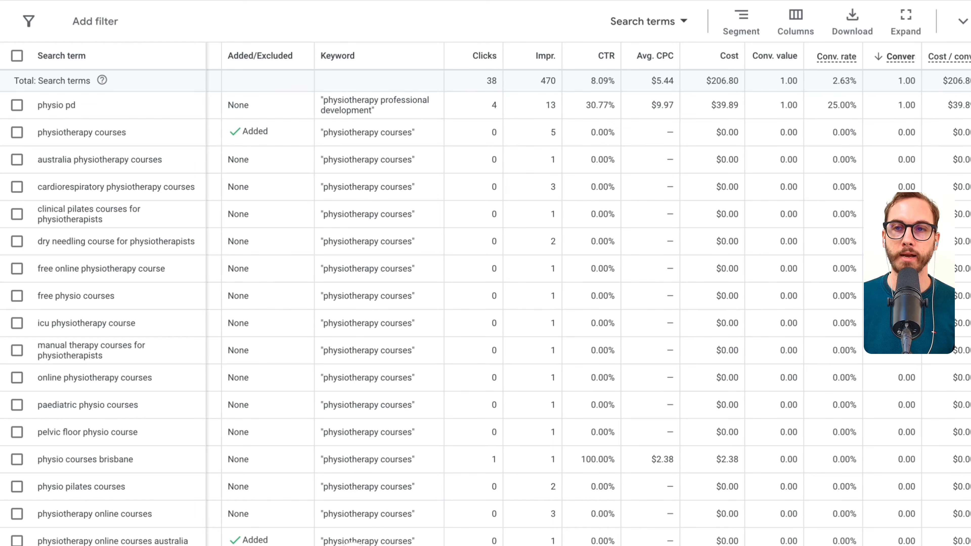
{"action": "left_click_drag", "start_coordinate": [970, 112], "coordinate": [512, 116]}
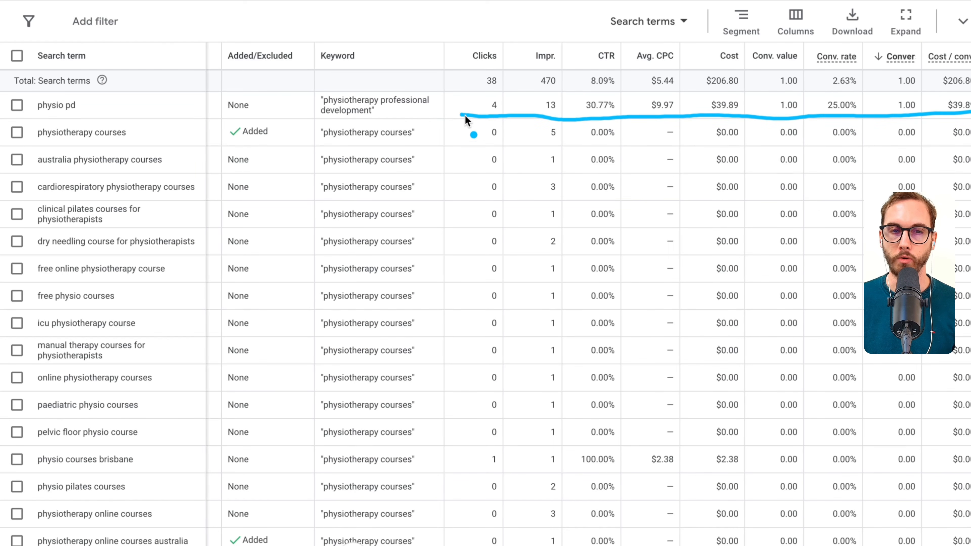
{"action": "left_click", "coordinate": [15, 108]}
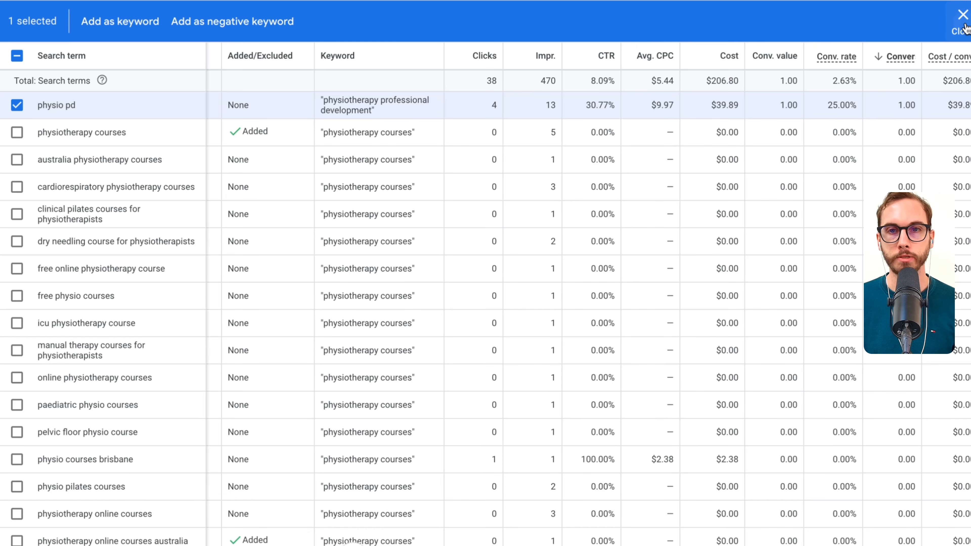
{"action": "left_click", "coordinate": [962, 16]}
- Select the search terms "free online physiotherapy course" and "free physio courses"
{"action": "scroll", "coordinate": [409, 388], "scroll_direction": "left", "scroll_amount": 3}
{"action": "scroll", "coordinate": [408, 389], "scroll_direction": "down", "scroll_amount": 3}
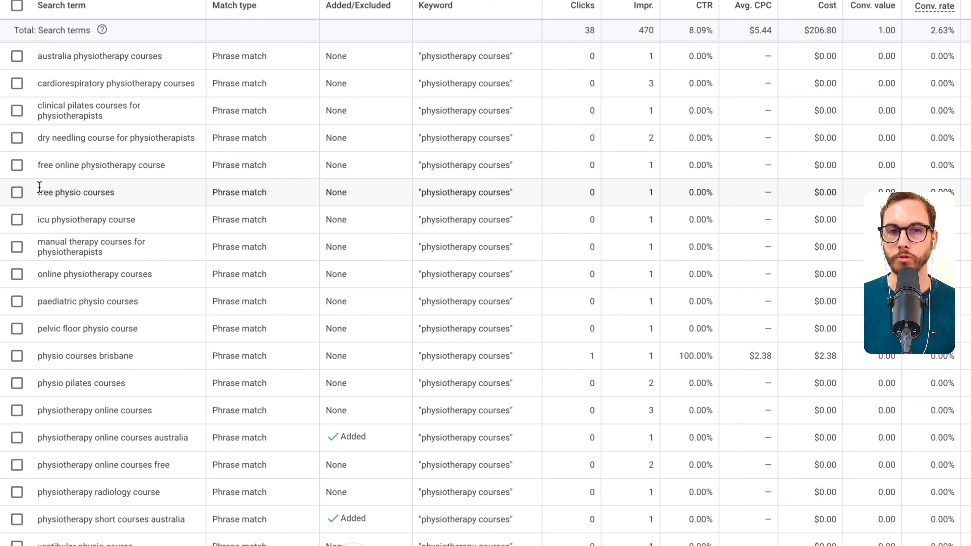
{"action": "left_click", "coordinate": [17, 164]}
{"action": "left_click", "coordinate": [17, 192]}
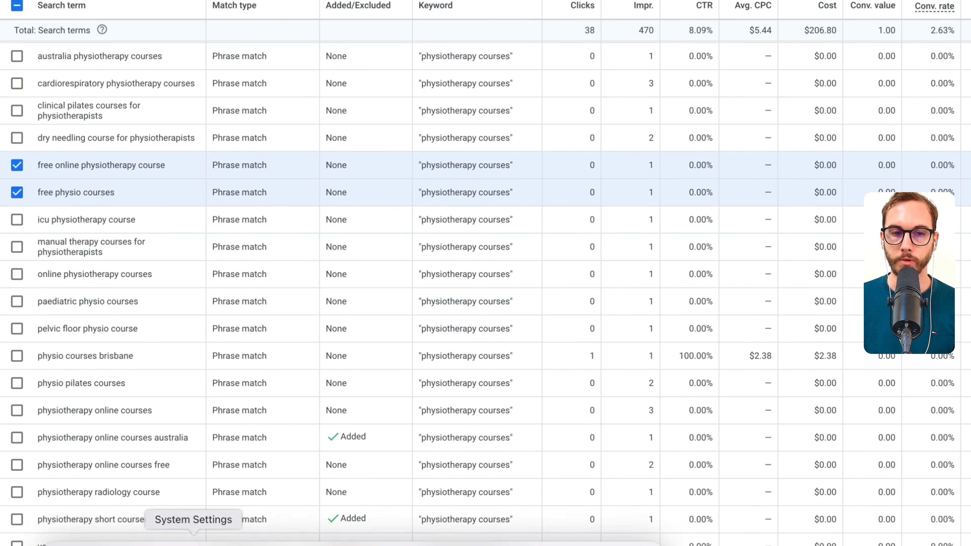
- Switch to Notes and replace the list under the Account Negatives heading with "free"
{"action": "left_click", "coordinate": [235, 544]}
{"action": "left_click_drag", "start_coordinate": [523, 202], "coordinate": [418, 119]}
{"action": "type", "text": "free"}
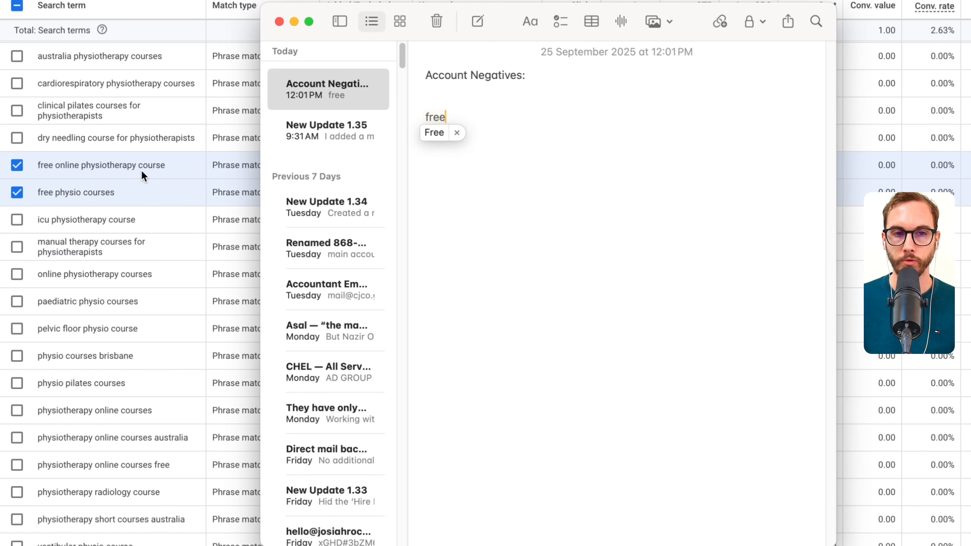
- Back in Google Ads, find "free" on the page and add "physiotherapy online courses free" and "free online courses for physiotherapy" to the selection
{"action": "left_click", "coordinate": [141, 173]}
{"action": "scroll", "coordinate": [130, 239], "scroll_direction": "down", "scroll_amount": 2}
{"action": "scroll", "coordinate": [130, 289], "scroll_direction": "down", "scroll_amount": 10}
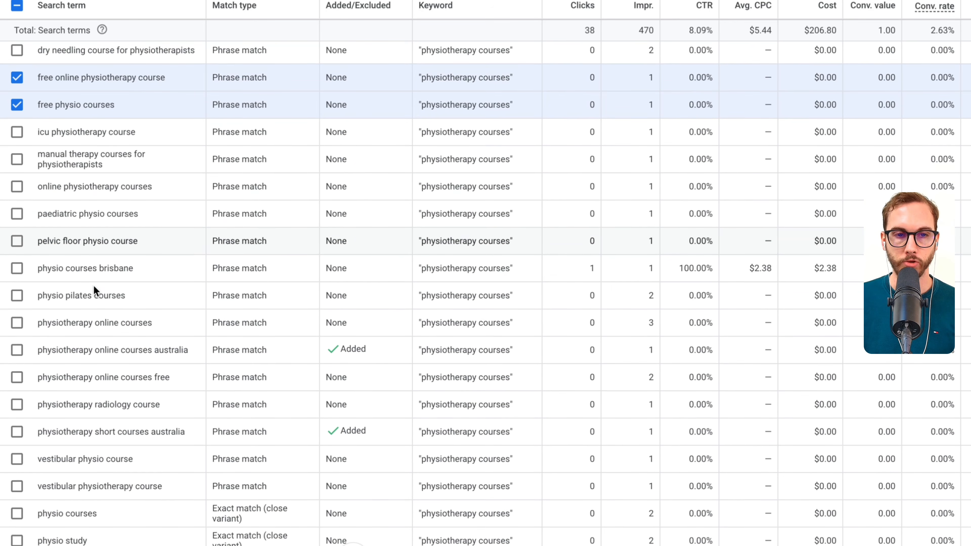
{"action": "scroll", "coordinate": [95, 291], "scroll_direction": "down", "scroll_amount": 10}
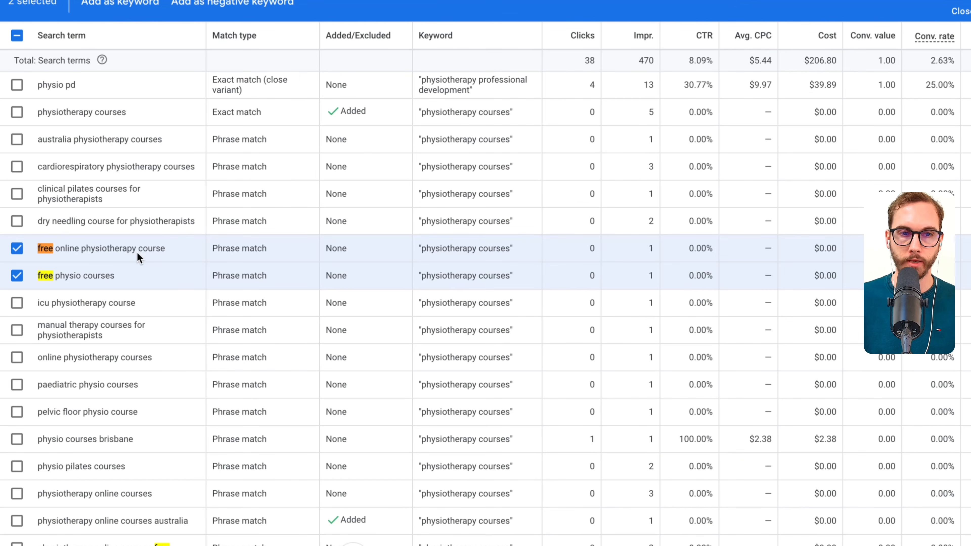
{"action": "scroll", "coordinate": [373, 35], "scroll_direction": "down", "scroll_amount": 5}
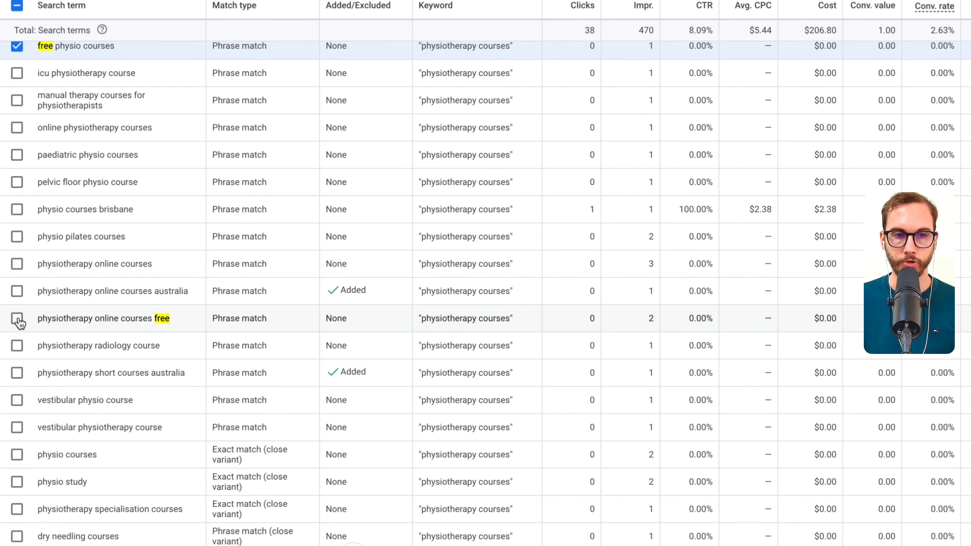
{"action": "scroll", "coordinate": [184, 302], "scroll_direction": "down", "scroll_amount": 10}
{"action": "left_click", "coordinate": [17, 245]}
- Extend the selection with "free cpd physiotherapy courses" and "free physiotherapy courses"
{"action": "scroll", "coordinate": [115, 249], "scroll_direction": "down", "scroll_amount": 5}
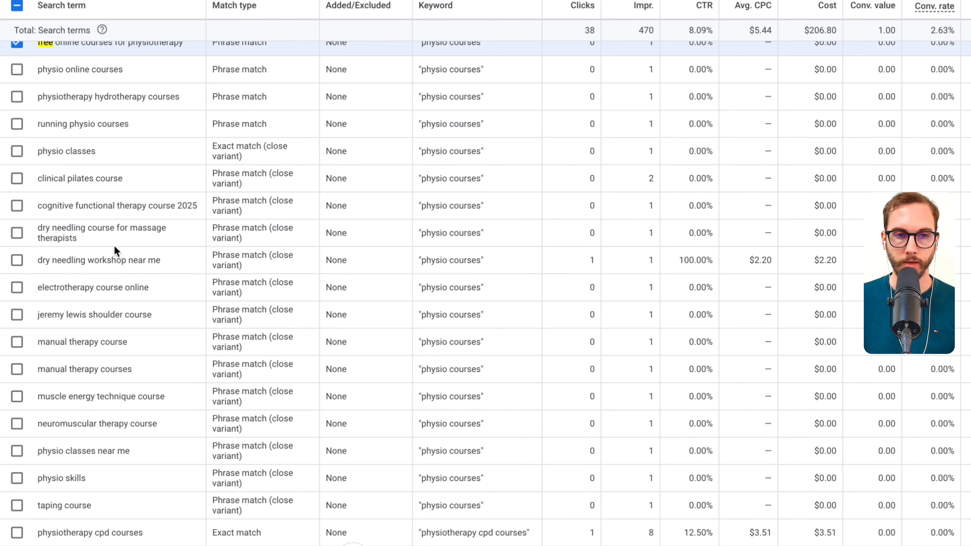
{"action": "scroll", "coordinate": [114, 249], "scroll_direction": "down", "scroll_amount": 5}
{"action": "left_click", "coordinate": [17, 367]}
{"action": "scroll", "coordinate": [102, 363], "scroll_direction": "down", "scroll_amount": 10}
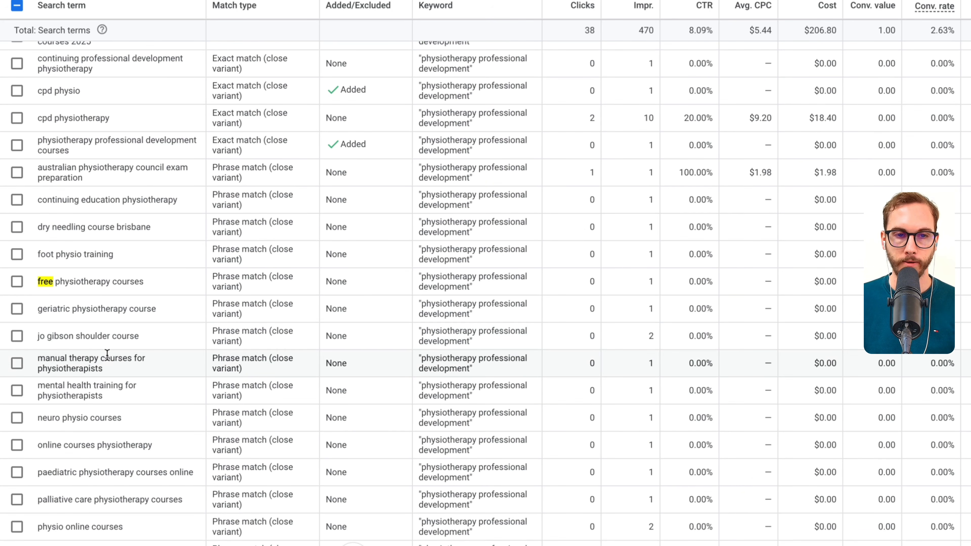
{"action": "left_click", "coordinate": [18, 282]}
{"action": "scroll", "coordinate": [23, 287], "scroll_direction": "down", "scroll_amount": 5}
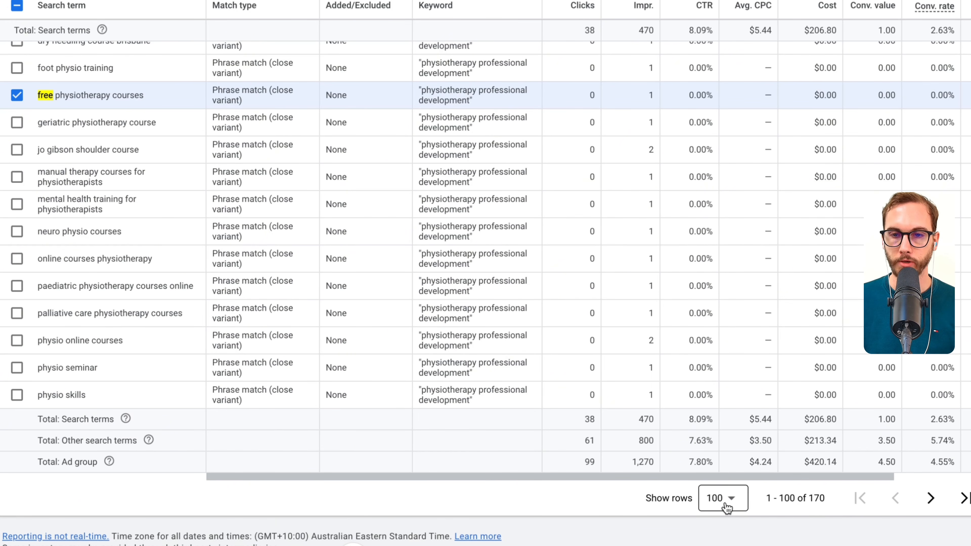
- Exclude the selected "free" search terms as negative keywords and clear the selection
{"action": "scroll", "coordinate": [153, 114], "scroll_direction": "up", "scroll_amount": 15}
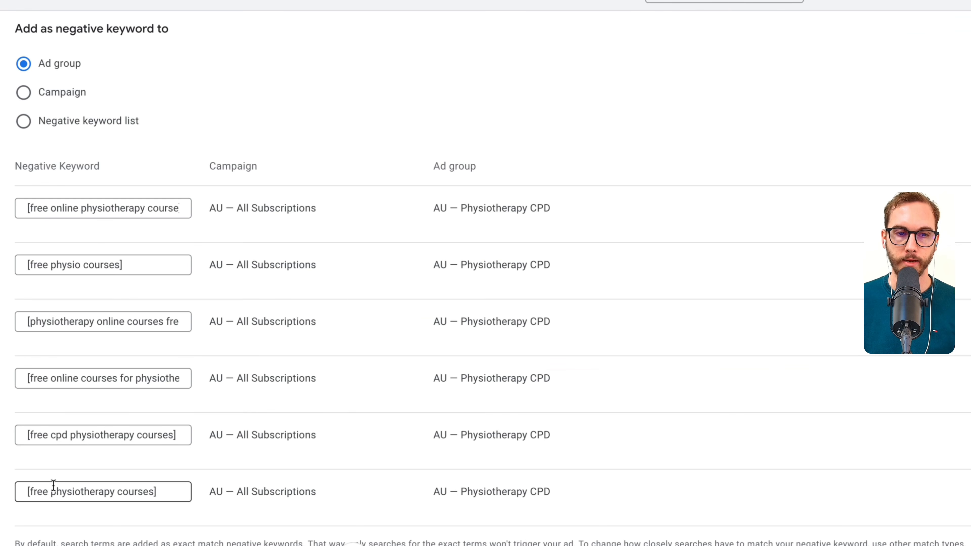
{"action": "left_click", "coordinate": [35, 345]}
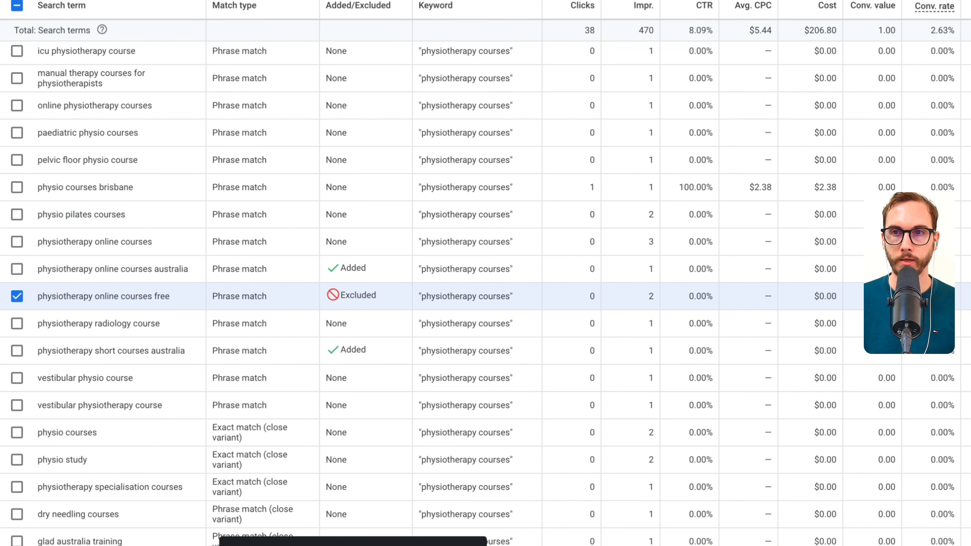
{"action": "left_click", "coordinate": [17, 297]}
- Use the "pelvic floor physio course" term to create an ad group negative keyword, replacing its text with "free", and save it
{"action": "left_click", "coordinate": [17, 160]}
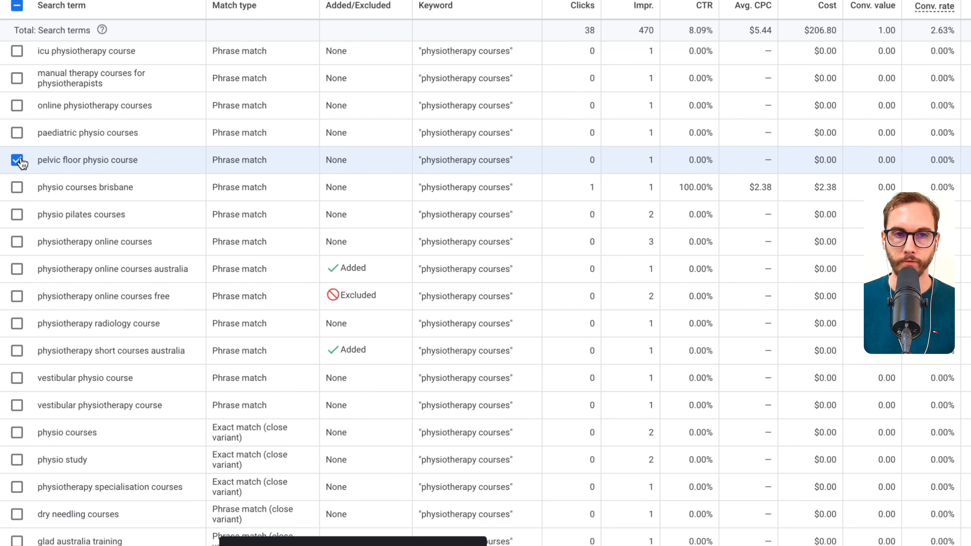
{"action": "left_click", "coordinate": [115, 0]}
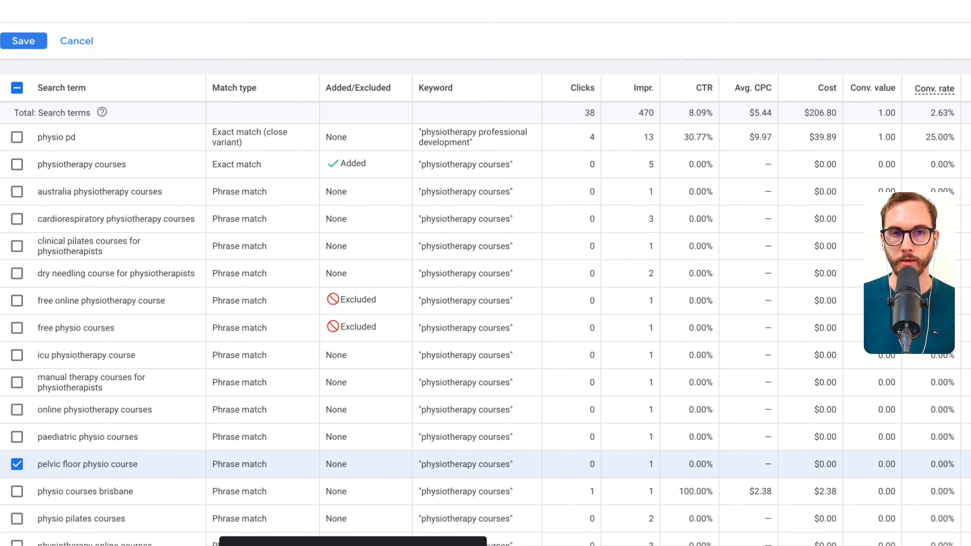
{"action": "left_click", "coordinate": [155, 208]}
{"action": "key", "text": "ctrl+a"}
{"action": "key", "text": "BackSpace"}
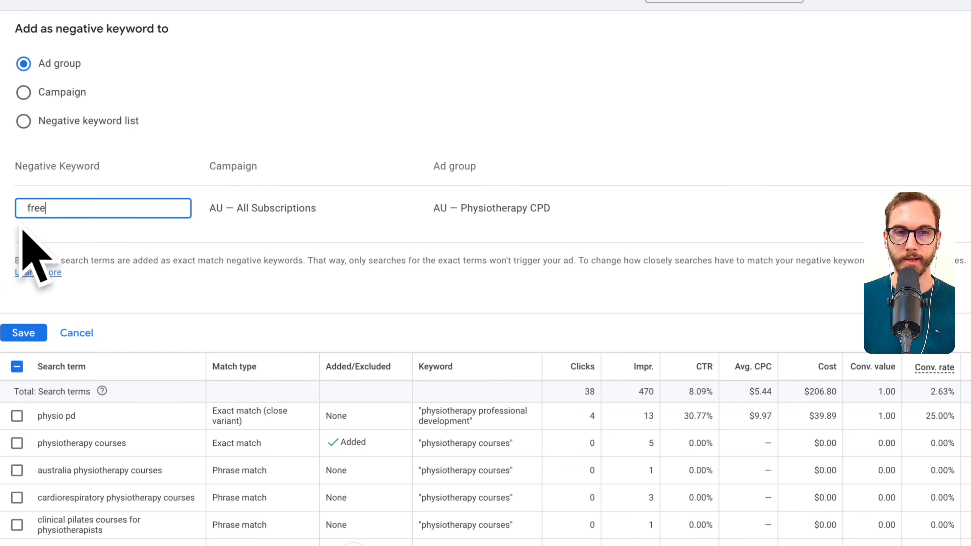
{"action": "left_click", "coordinate": [40, 331]}
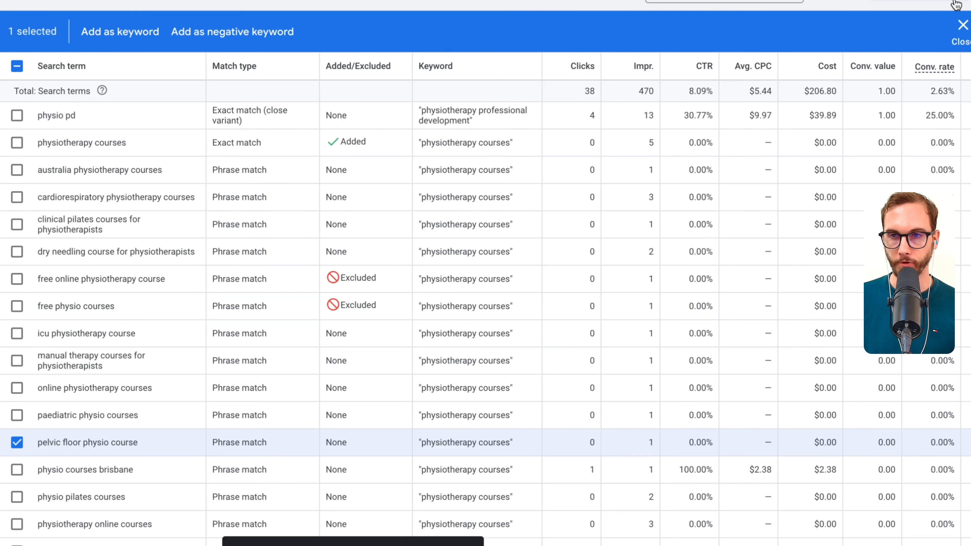
{"action": "left_click", "coordinate": [961, 43]}
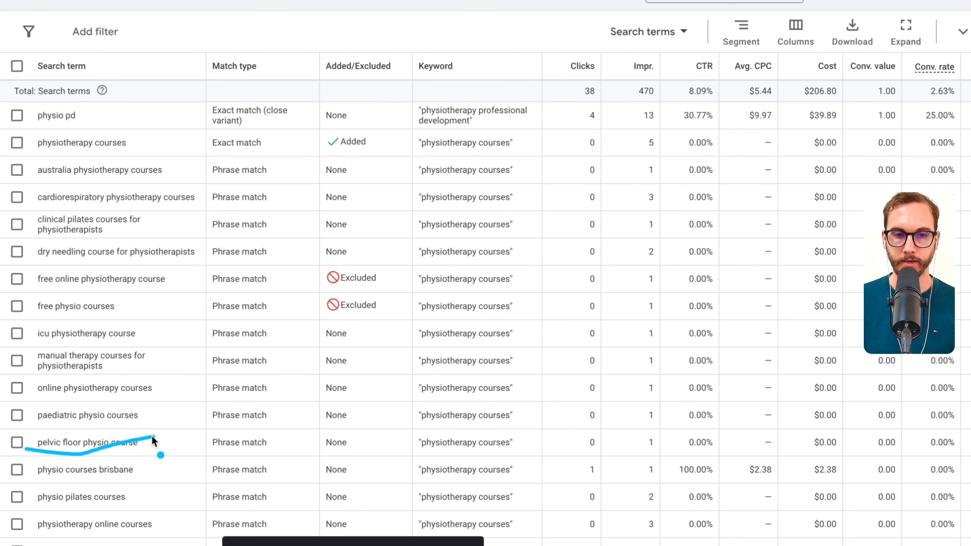
- Review the rest of the physiotherapy search terms, checking their match types and triggering keywords for CPD terms worth adding
{"action": "scroll", "coordinate": [103, 403], "scroll_direction": "down", "scroll_amount": 15}
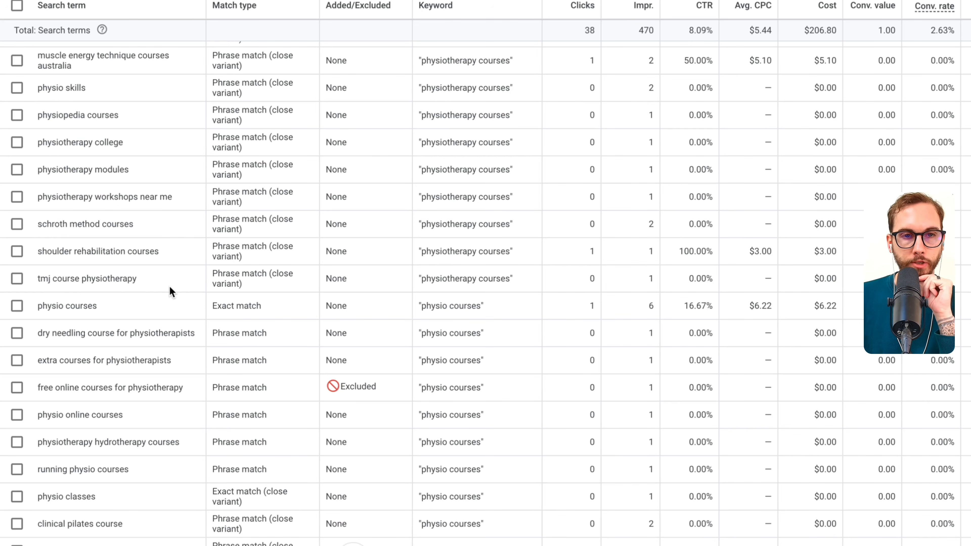
{"action": "scroll", "coordinate": [174, 291], "scroll_direction": "down", "scroll_amount": 2}
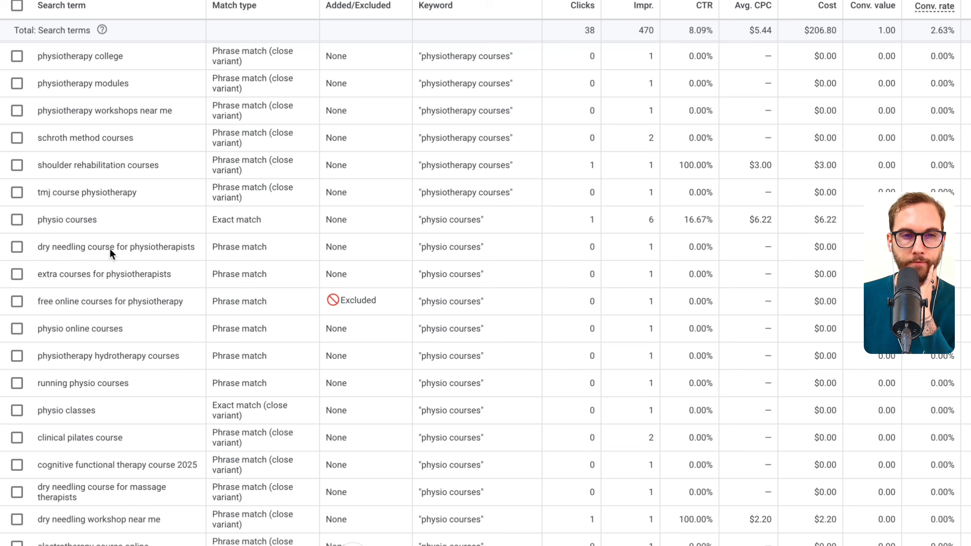
{"action": "scroll", "coordinate": [124, 307], "scroll_direction": "down", "scroll_amount": 1}
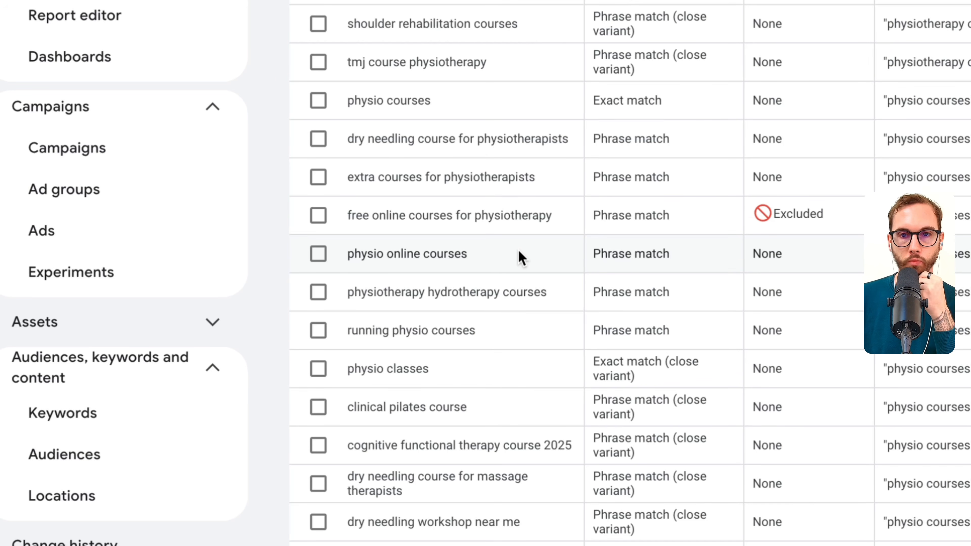
{"action": "scroll", "coordinate": [513, 249], "scroll_direction": "down", "scroll_amount": 1}
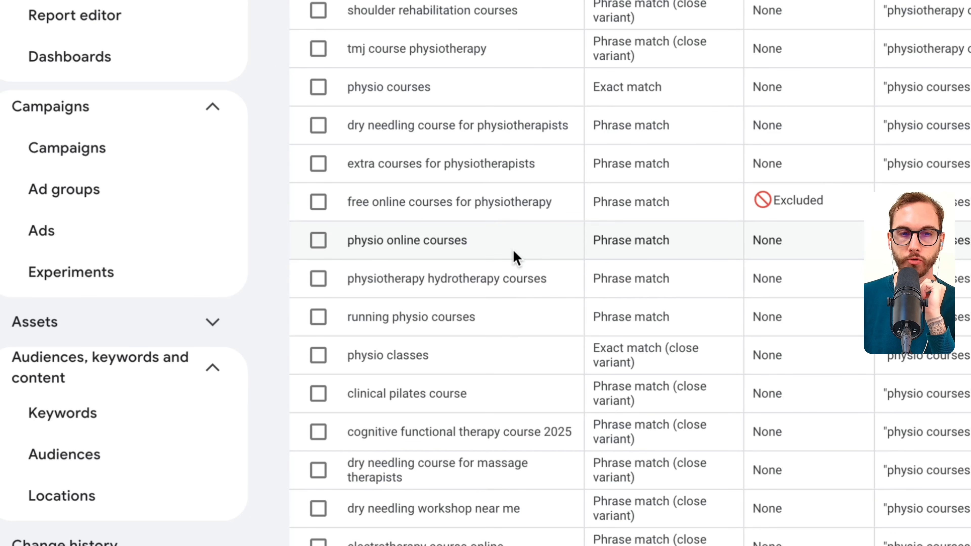
{"action": "scroll", "coordinate": [516, 257], "scroll_direction": "down", "scroll_amount": 8}
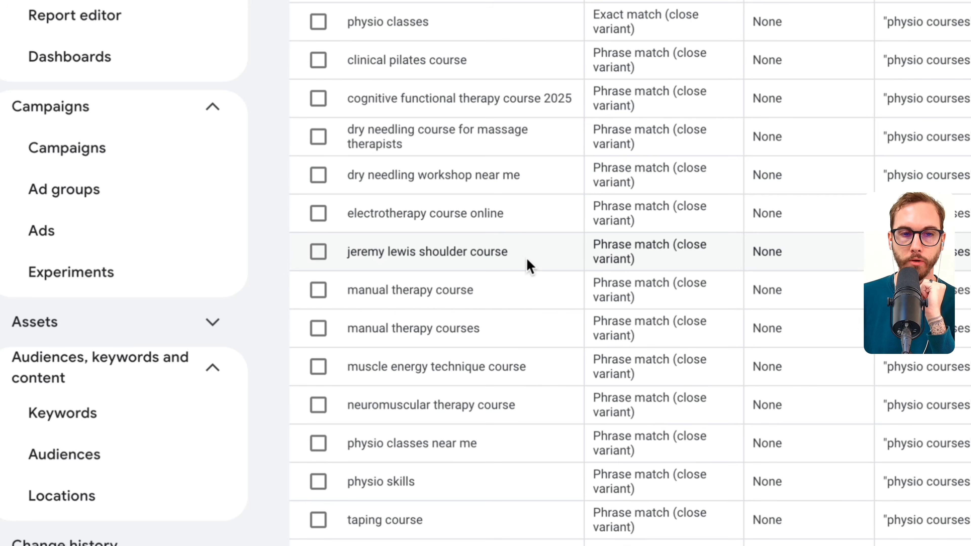
{"action": "scroll", "coordinate": [530, 271], "scroll_direction": "down", "scroll_amount": 9}
{"action": "scroll", "coordinate": [482, 375], "scroll_direction": "down", "scroll_amount": 3}
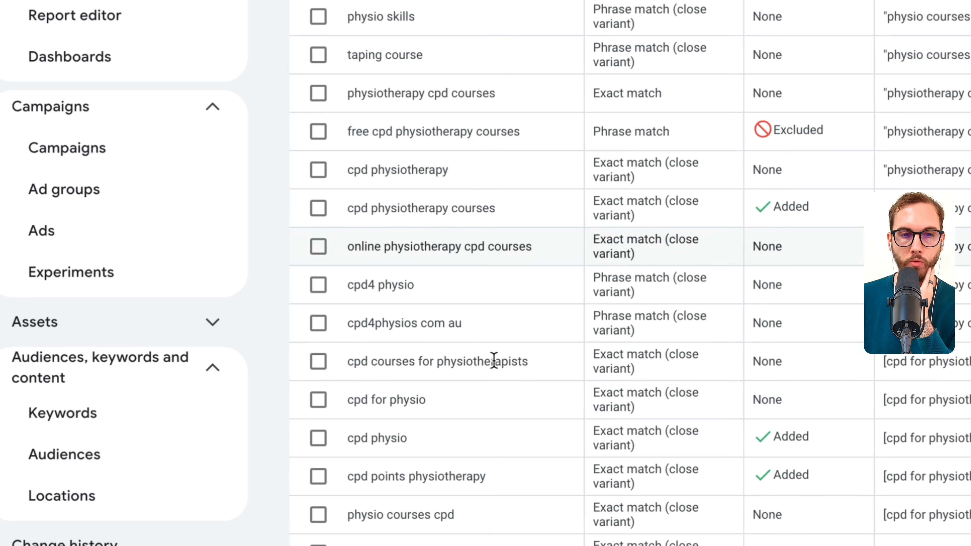
- Select the search terms "cpd for physio", "physio courses cpd" and "physiotherapy cpd courses"
{"action": "triple_click", "coordinate": [401, 400]}
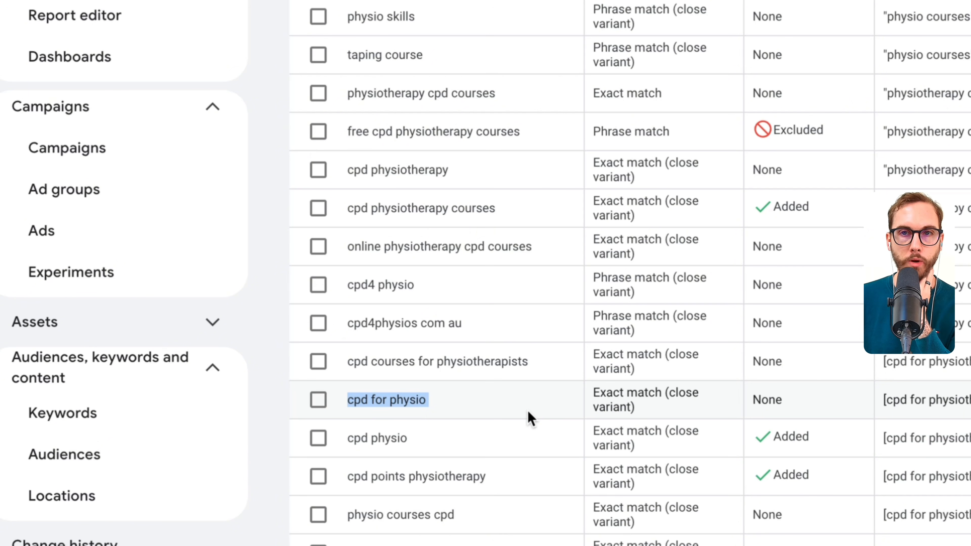
{"action": "scroll", "coordinate": [512, 133], "scroll_direction": "down", "scroll_amount": 1}
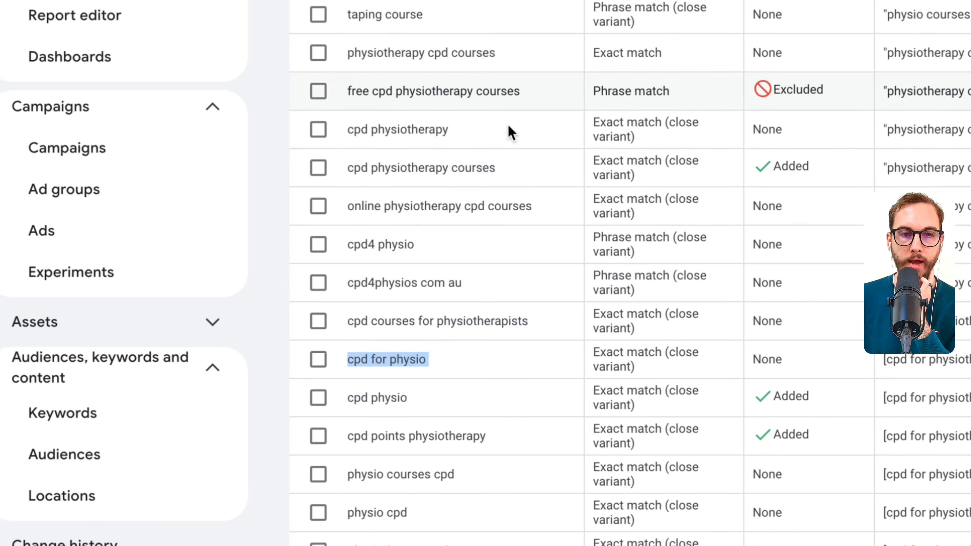
{"action": "scroll", "coordinate": [510, 133], "scroll_direction": "up", "scroll_amount": 15}
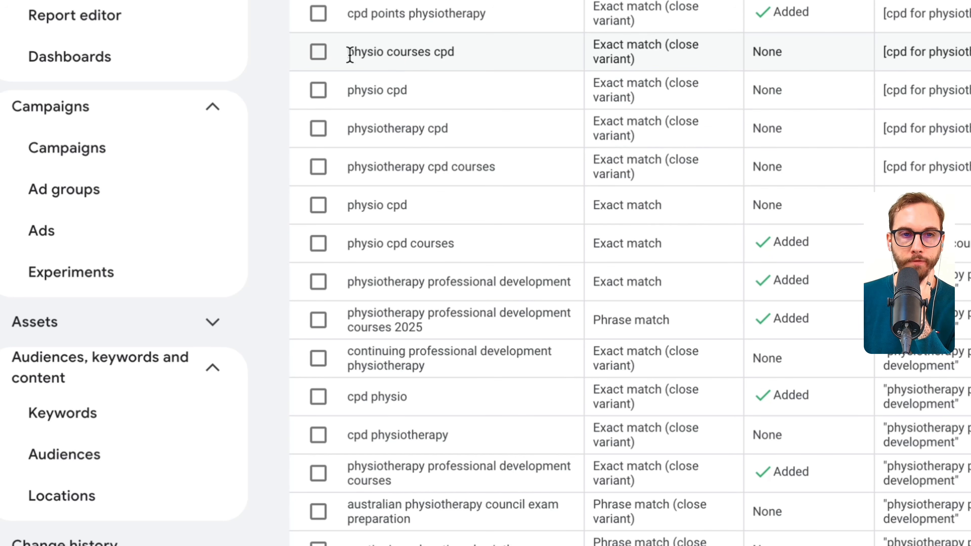
{"action": "triple_click", "coordinate": [393, 54]}
{"action": "left_click", "coordinate": [319, 53]}
{"action": "scroll", "coordinate": [360, 111], "scroll_direction": "down", "scroll_amount": 1}
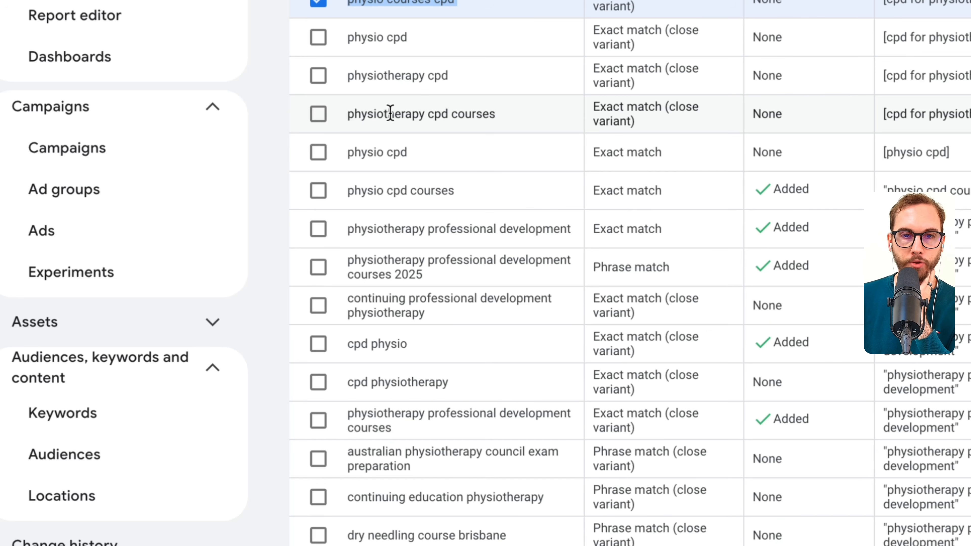
{"action": "left_click", "coordinate": [320, 115]}
{"action": "scroll", "coordinate": [386, 156], "scroll_direction": "down", "scroll_amount": 5}
{"action": "scroll", "coordinate": [386, 96], "scroll_direction": "down", "scroll_amount": 3}
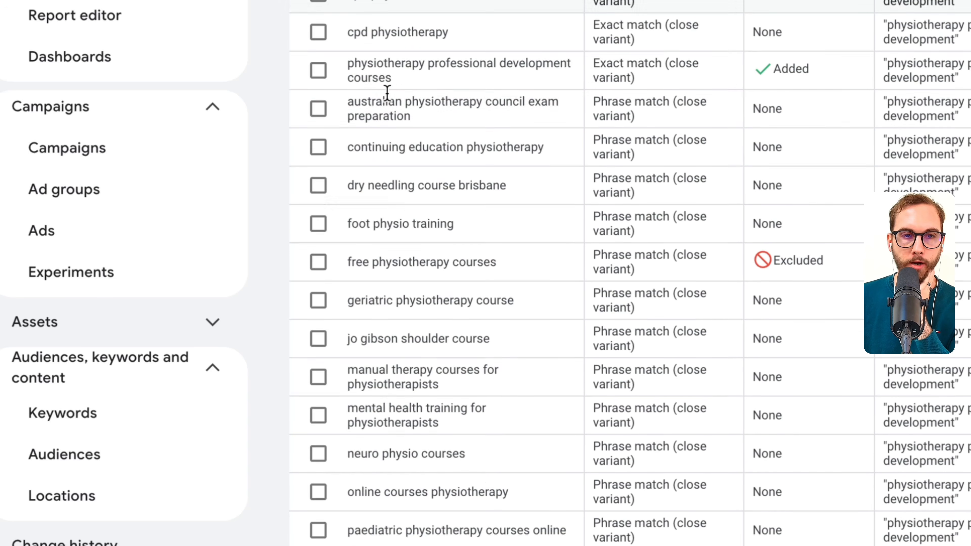
{"action": "scroll", "coordinate": [394, 95], "scroll_direction": "down", "scroll_amount": 3}
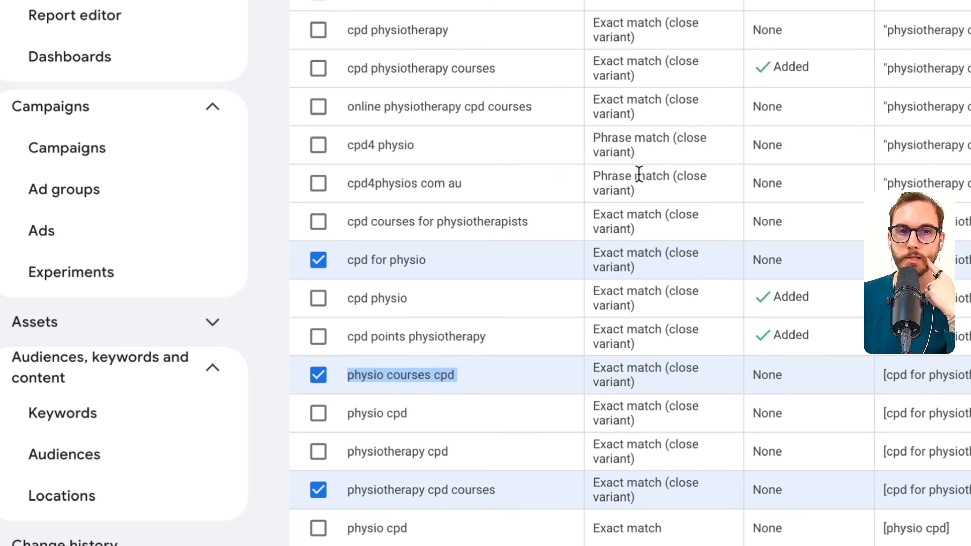
{"action": "scroll", "coordinate": [639, 174], "scroll_direction": "up", "scroll_amount": 15}
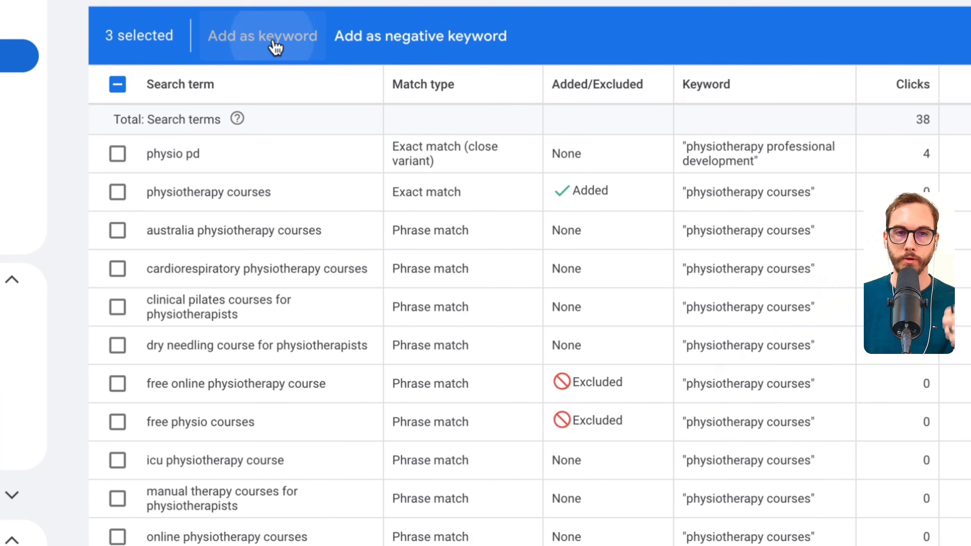
- Add the selected terms as exact match keywords [cpd for physio], [physio courses cpd] and [physiotherapy cpd courses], and save them
{"action": "left_click", "coordinate": [298, 39]}
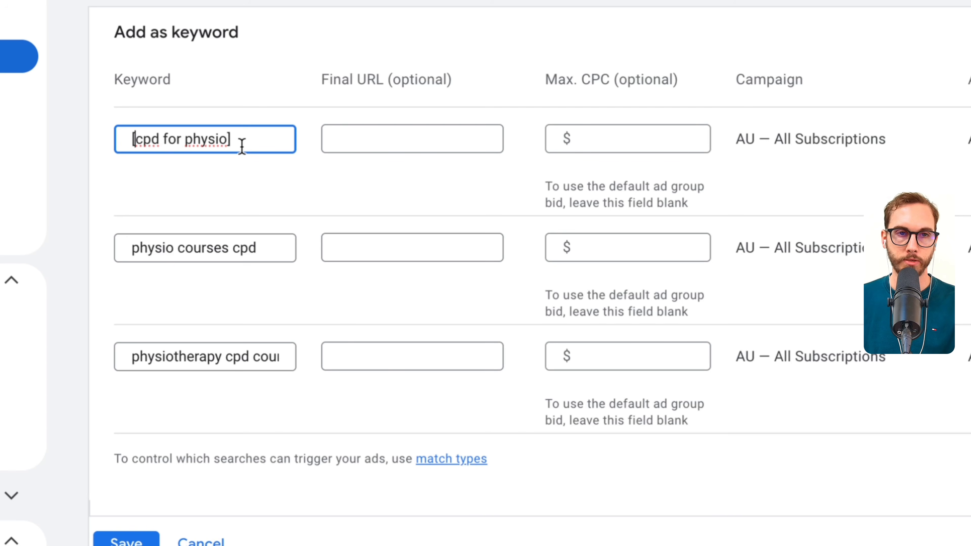
{"action": "left_click", "coordinate": [288, 251]}
{"action": "type", "text": "]"}
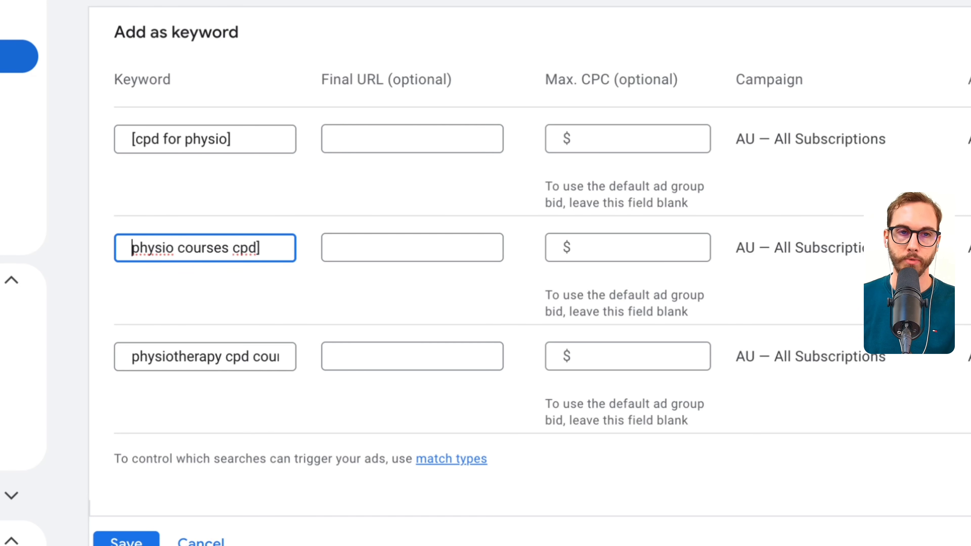
{"action": "type", "text": "["}
{"action": "left_click", "coordinate": [245, 355]}
{"action": "key", "text": "Home"}
{"action": "type", "text": "["}
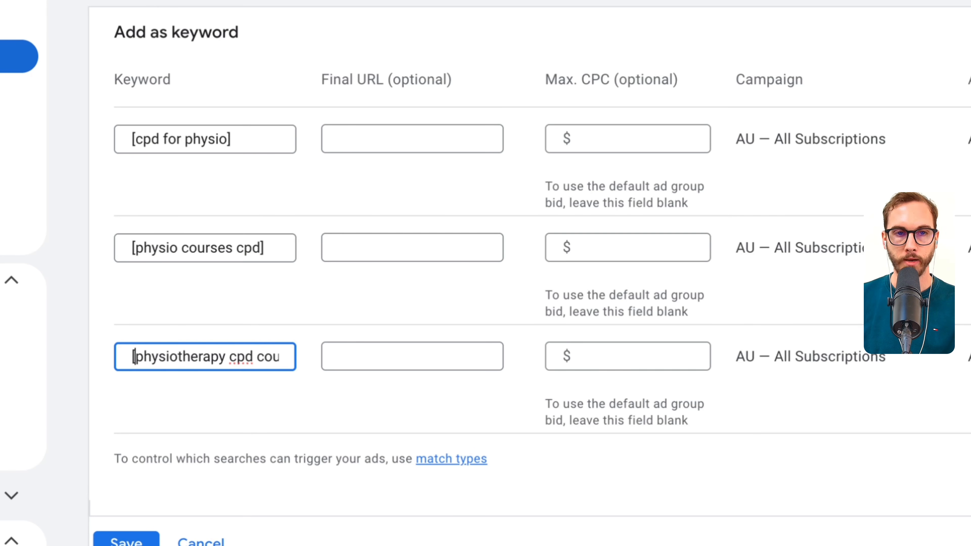
{"action": "left_click", "coordinate": [128, 541]}
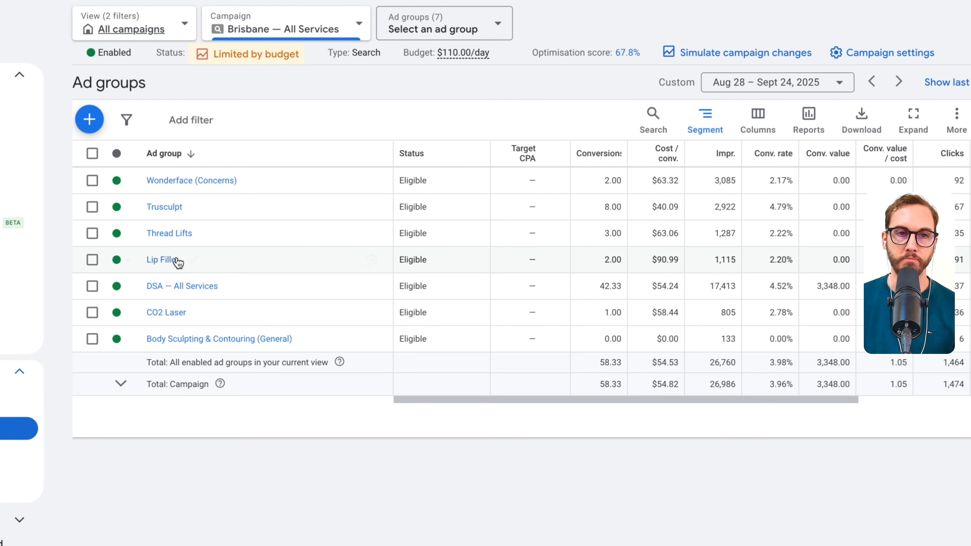
- Open the Lip Filler ad group and filter its keyword list to show only enabled keywords
{"action": "left_click", "coordinate": [168, 261]}
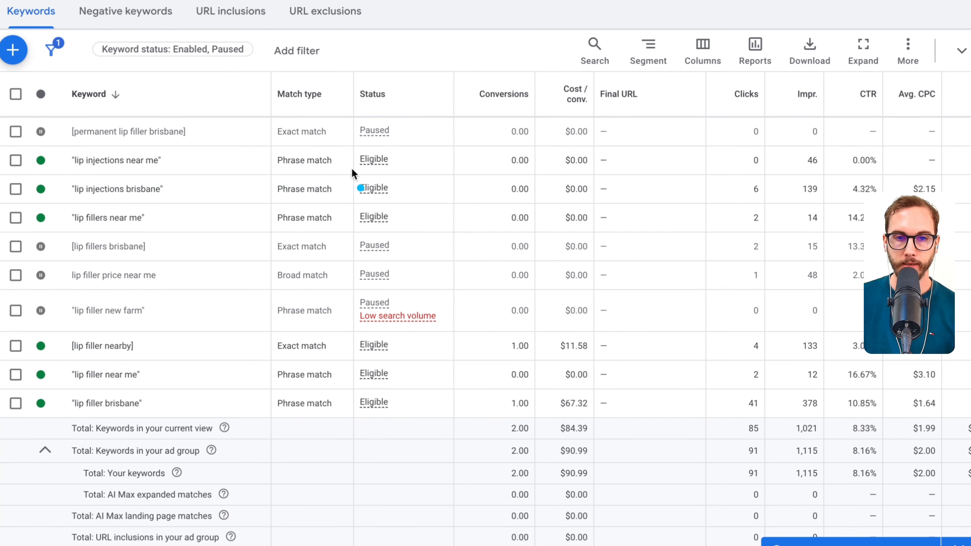
{"action": "left_click_drag", "start_coordinate": [406, 222], "coordinate": [368, 392]}
{"action": "left_click_drag", "start_coordinate": [298, 296], "coordinate": [299, 432]}
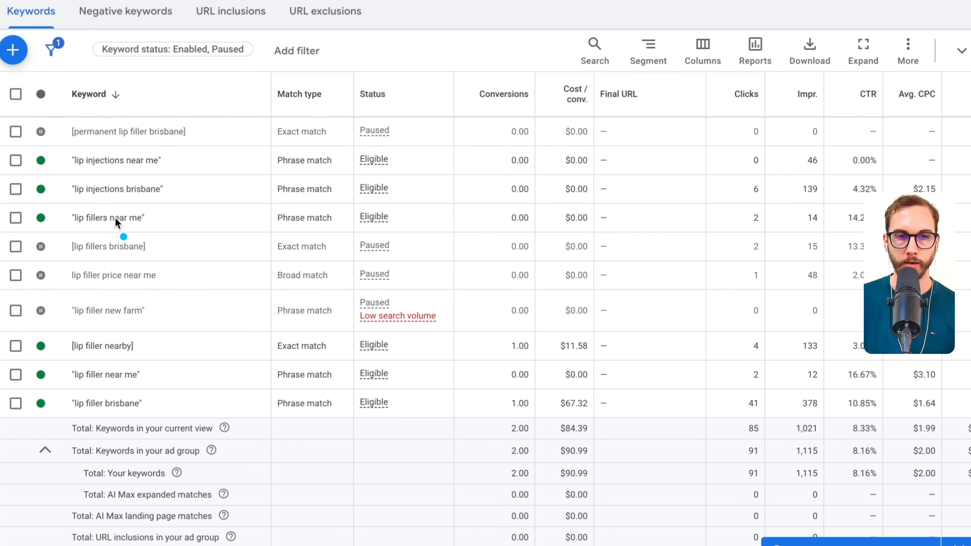
{"action": "left_click", "coordinate": [204, 55]}
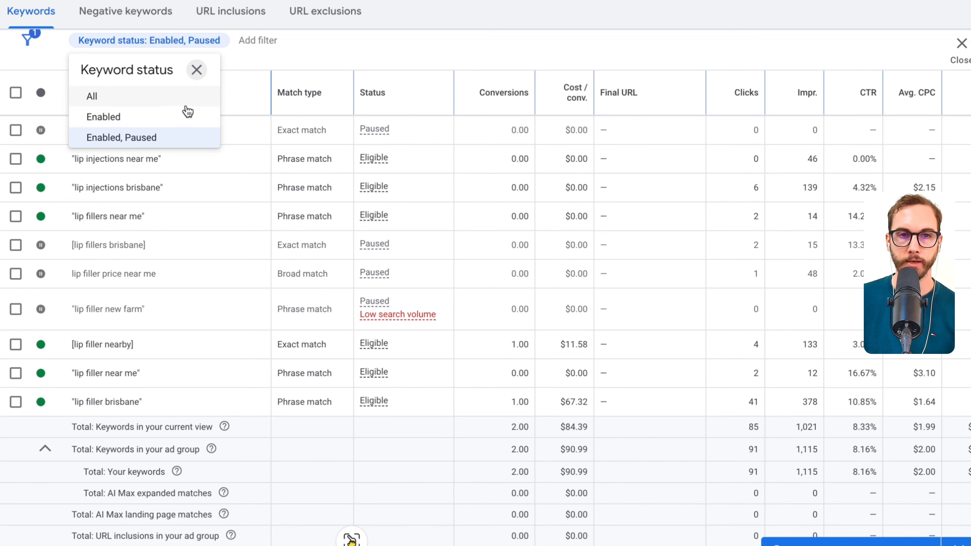
{"action": "left_click", "coordinate": [164, 118]}
{"action": "scroll", "coordinate": [919, 481], "scroll_direction": "down", "scroll_amount": 2}
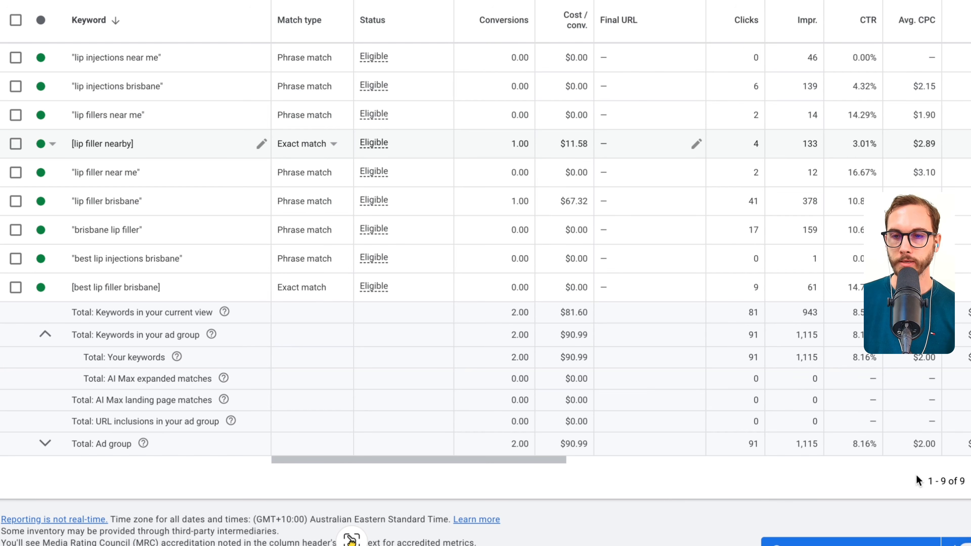
{"action": "scroll", "coordinate": [522, 371], "scroll_direction": "up", "scroll_amount": 2}
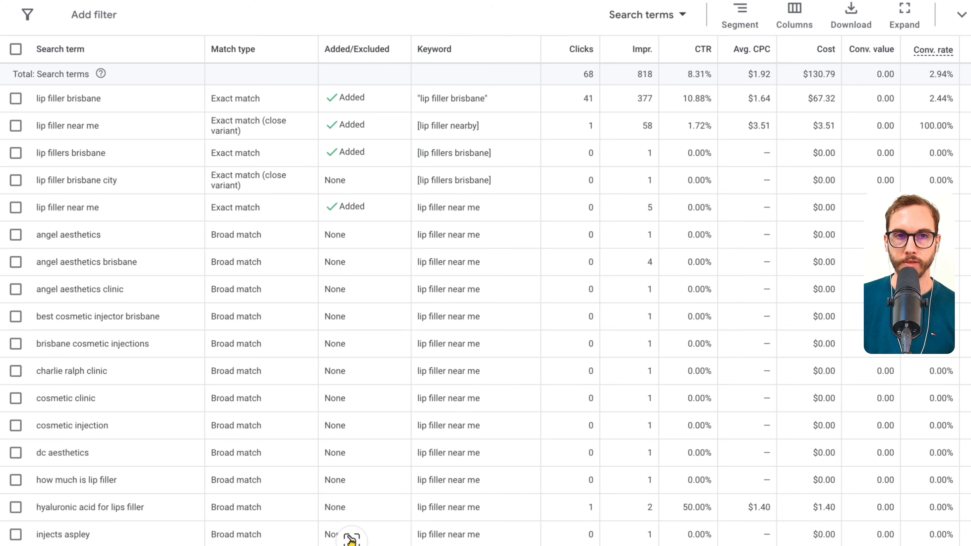
- Open the Lip Filler ad group's search terms and set the date range to 90 days up to today
{"action": "scroll", "coordinate": [20, 156], "scroll_direction": "up", "scroll_amount": 1}
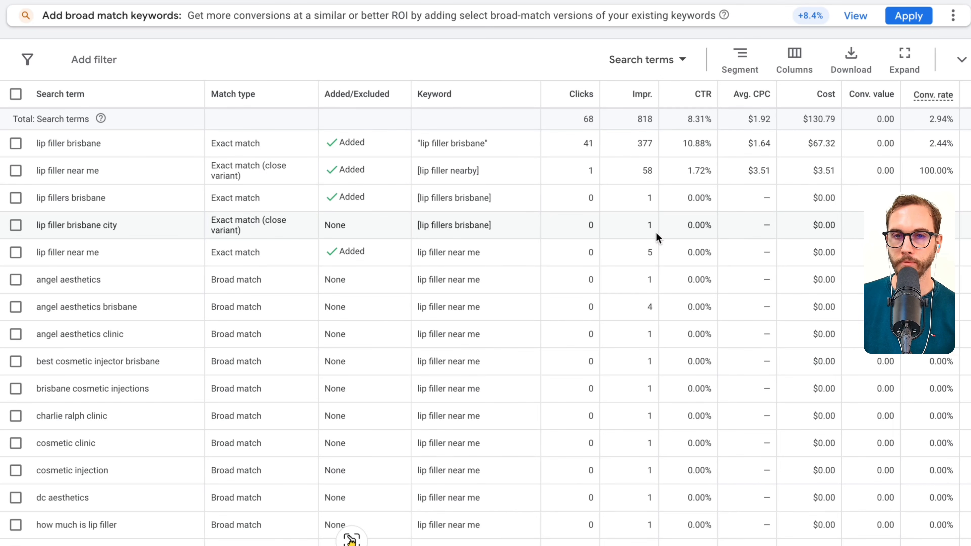
{"action": "left_click", "coordinate": [711, 0]}
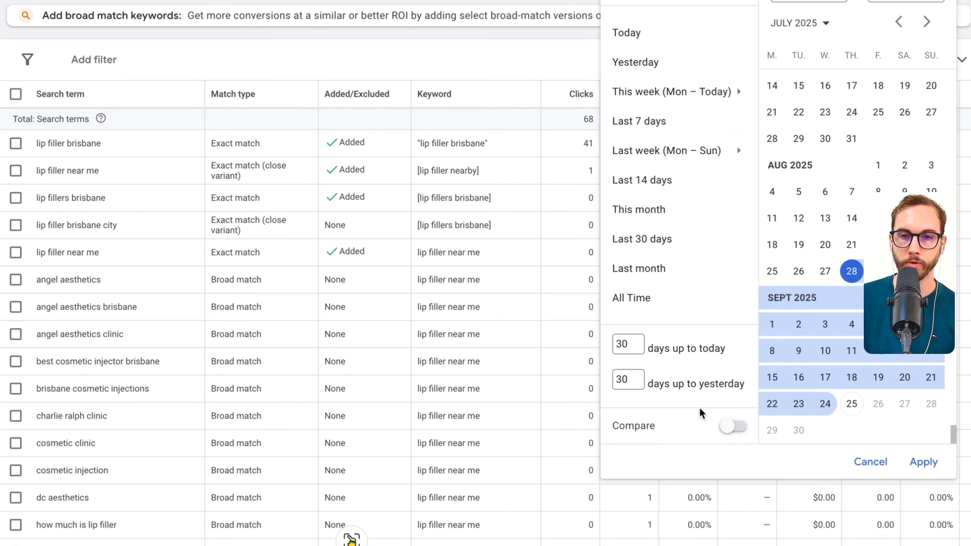
{"action": "type", "text": "90"}
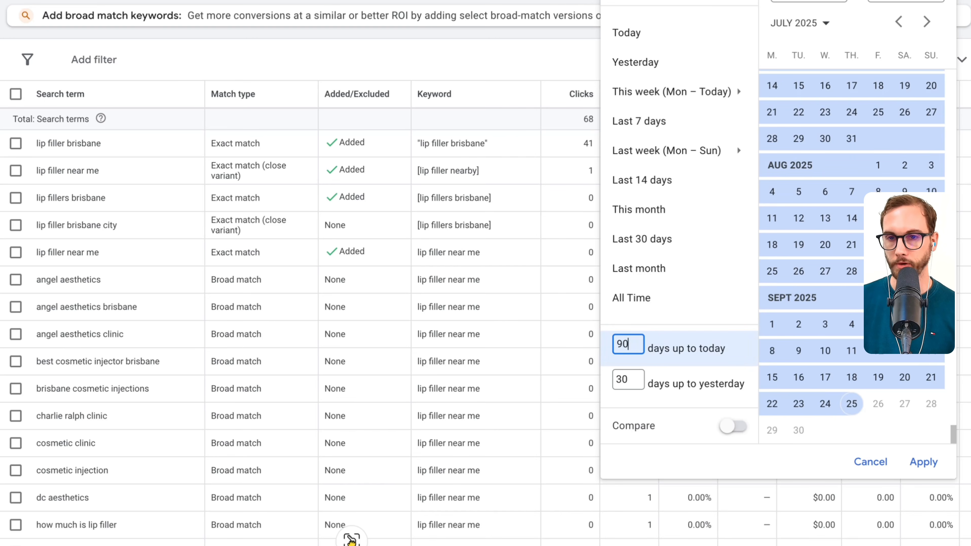
{"action": "left_click", "coordinate": [922, 461]}
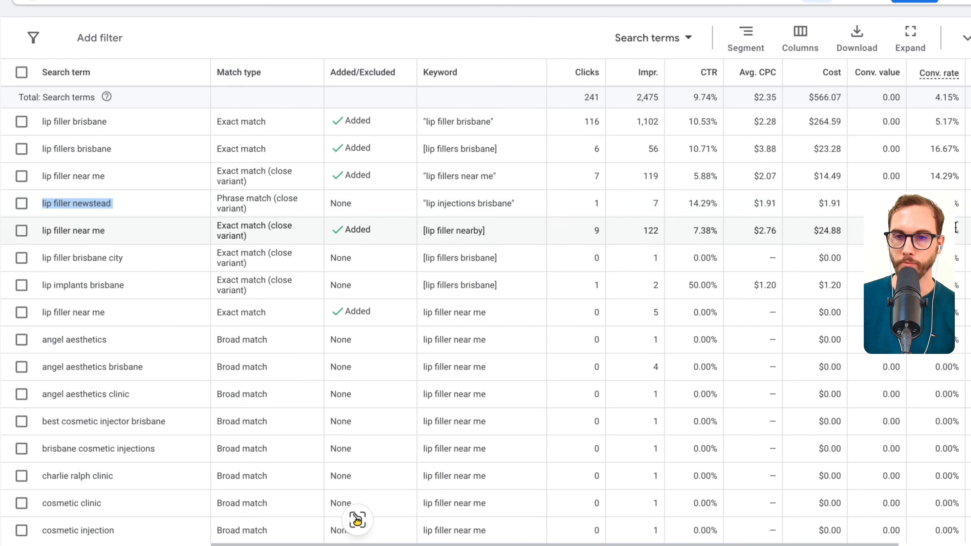
- Select the search terms "lip filler newstead", "lip implants brisbane" and "lip filler brisbane city"
{"action": "mouse_move", "coordinate": [536, 544]}
{"action": "left_mouse_down"}
{"action": "mouse_move", "coordinate": [623, 544]}
{"action": "mouse_move", "coordinate": [532, 544]}
{"action": "left_mouse_up"}
{"action": "left_click", "coordinate": [21, 230]}
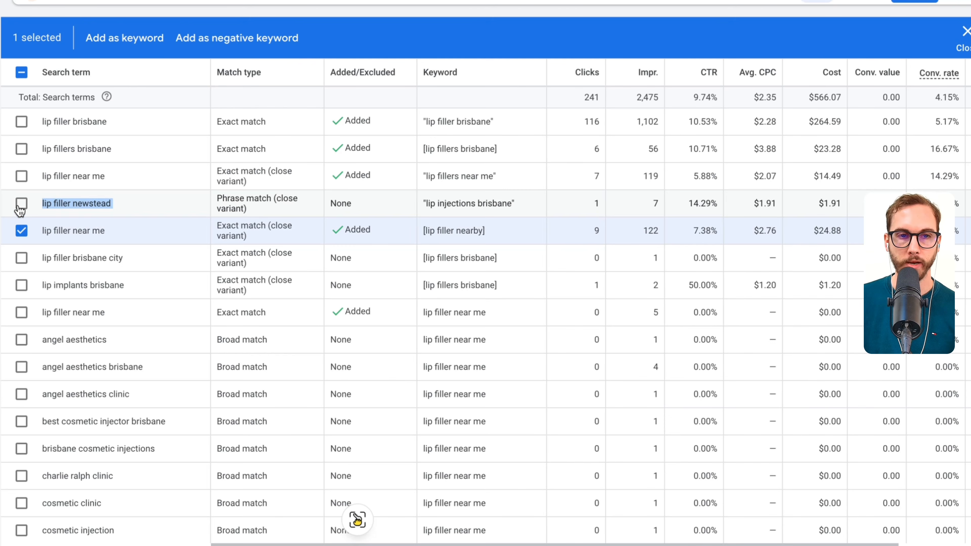
{"action": "left_click", "coordinate": [21, 230]}
{"action": "left_click", "coordinate": [21, 203]}
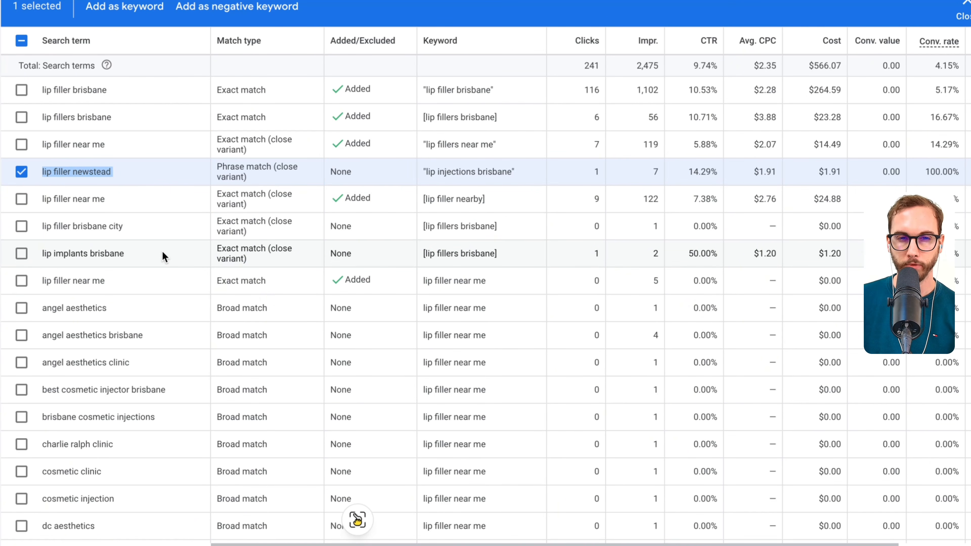
{"action": "left_click", "coordinate": [21, 253]}
{"action": "left_click", "coordinate": [22, 226]}
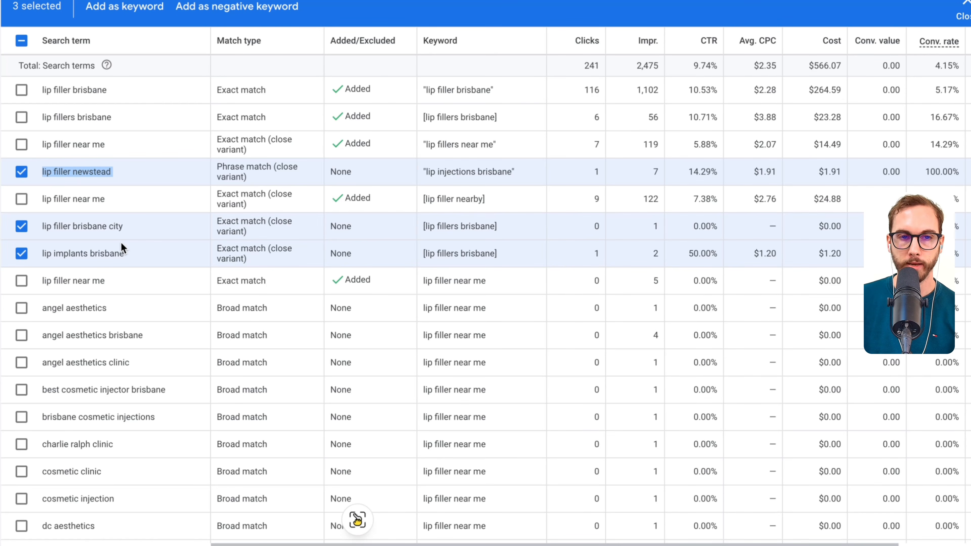
- Switch to Notes and replace the entry under "Account Negatives:" with "Ange"
{"action": "scroll", "coordinate": [103, 233], "scroll_direction": "down", "scroll_amount": 4}
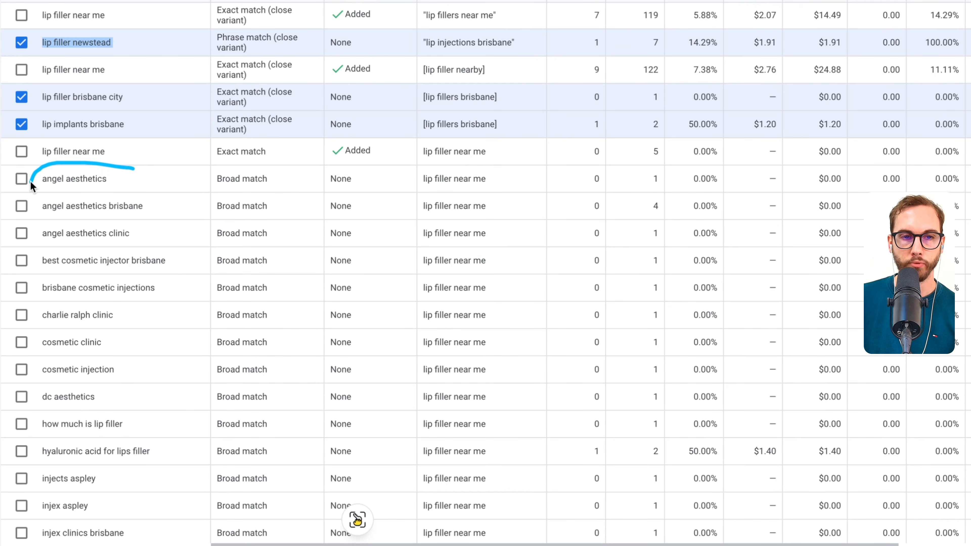
{"action": "left_click_drag", "start_coordinate": [30, 181], "coordinate": [75, 248]}
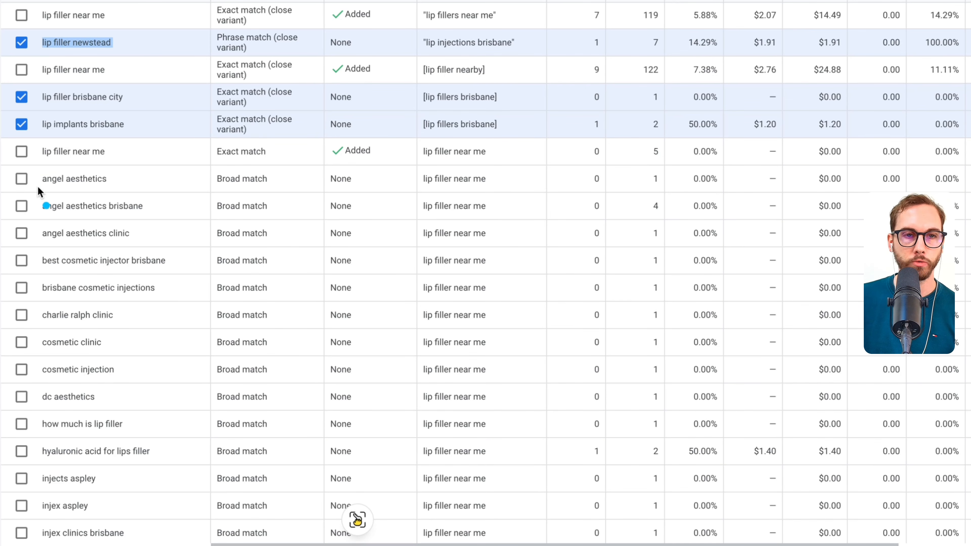
{"action": "left_click", "coordinate": [237, 523]}
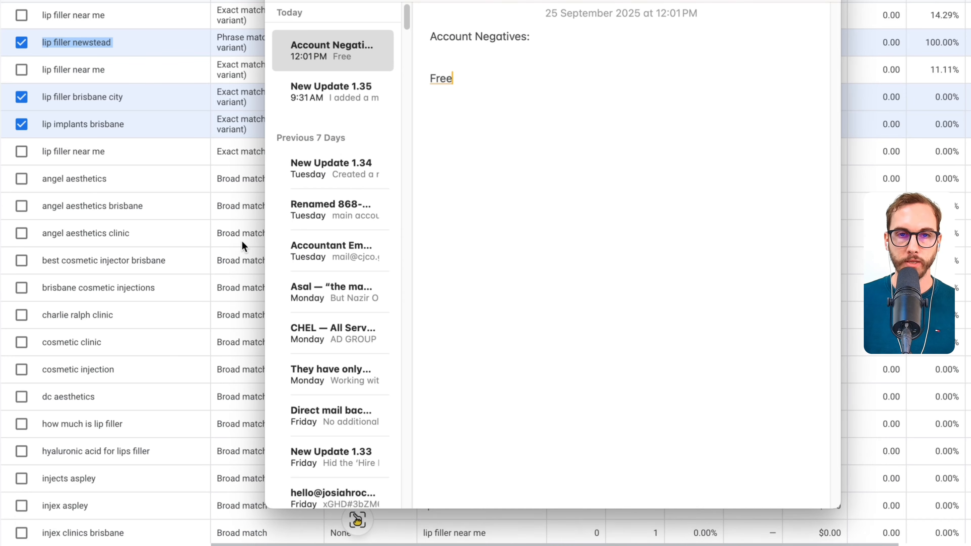
{"action": "left_click_drag", "start_coordinate": [455, 78], "coordinate": [425, 79]}
{"action": "type", "text": "Angel"}
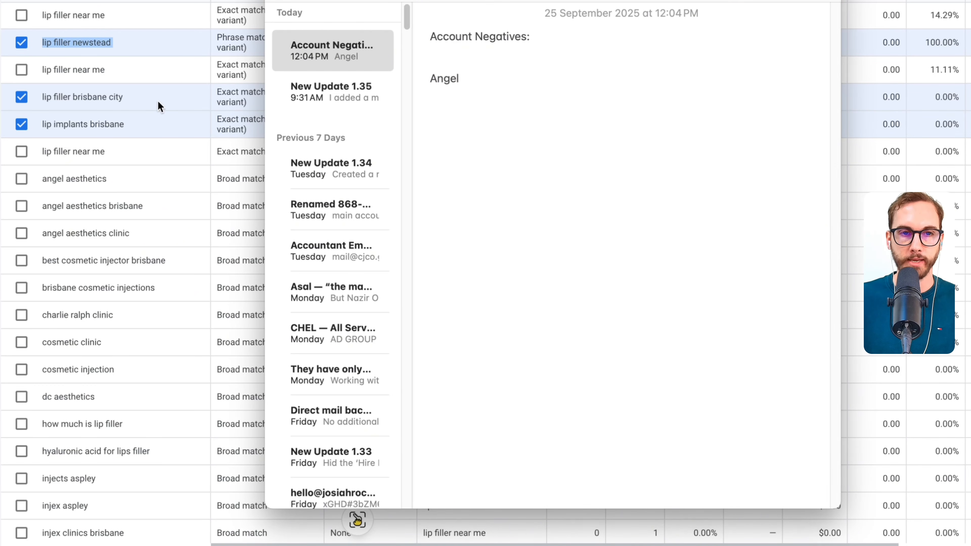
- Return to Google Ads and add the three selected search terms as keywords in the Lip Filler ad group, entering "[lip filler newstead]" as exact match
{"action": "left_click", "coordinate": [133, 147]}
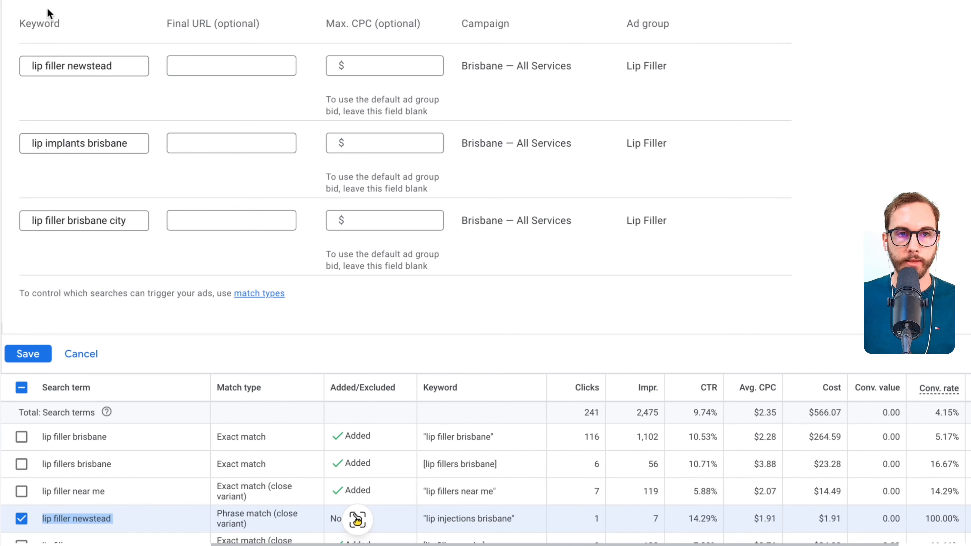
{"action": "left_click", "coordinate": [40, 62]}
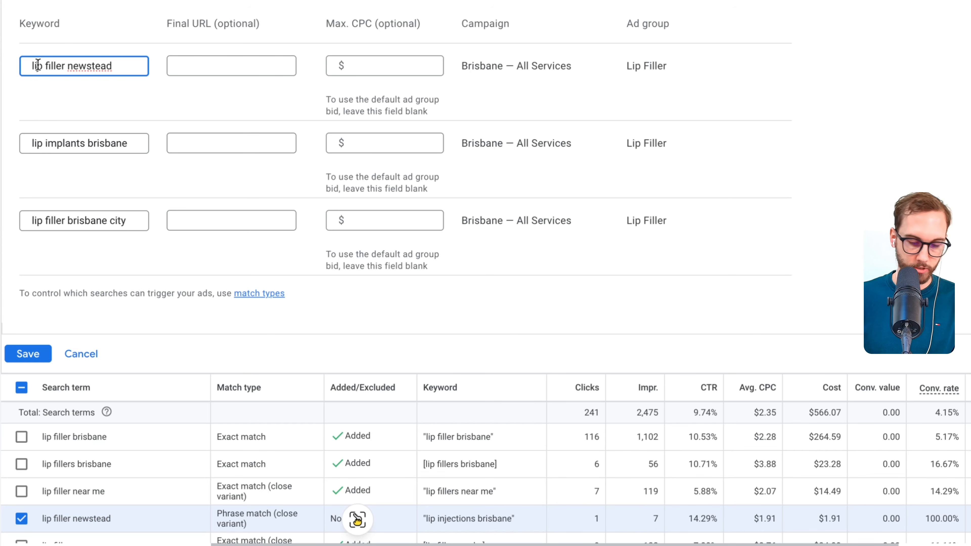
{"action": "type", "text": "["}
{"action": "key", "text": "End"}
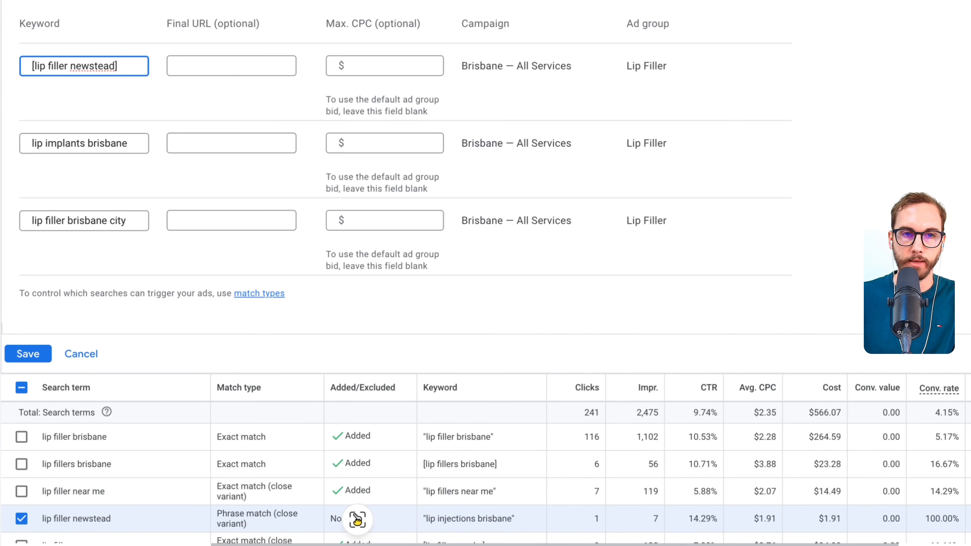
{"action": "key", "text": "Return"}
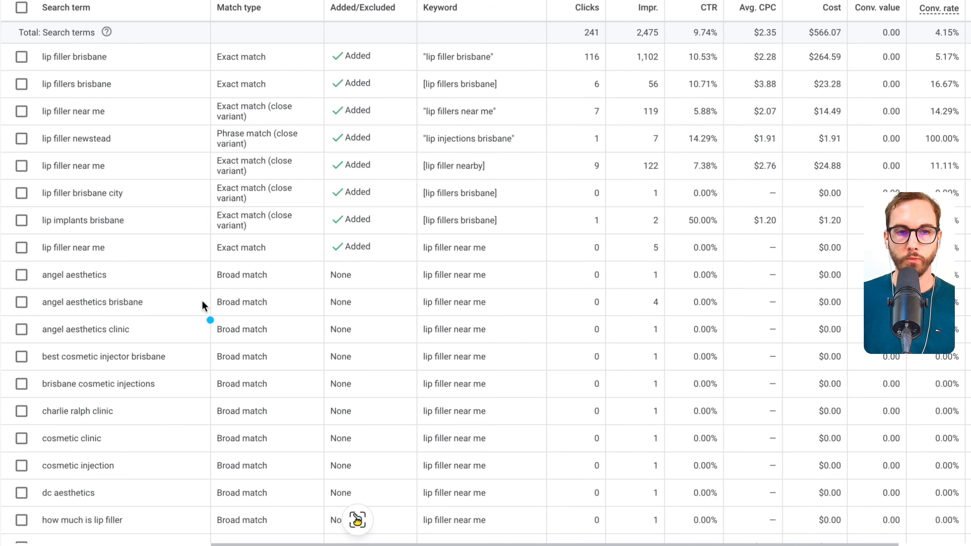
- Exclude "angel aesthetics", "angel aesthetics brisbane" and "angel aesthetics clinic" as exact match negative keywords at ad group level
{"action": "scroll", "coordinate": [115, 249], "scroll_direction": "down", "scroll_amount": 5}
{"action": "scroll", "coordinate": [52, 151], "scroll_direction": "up", "scroll_amount": 1}
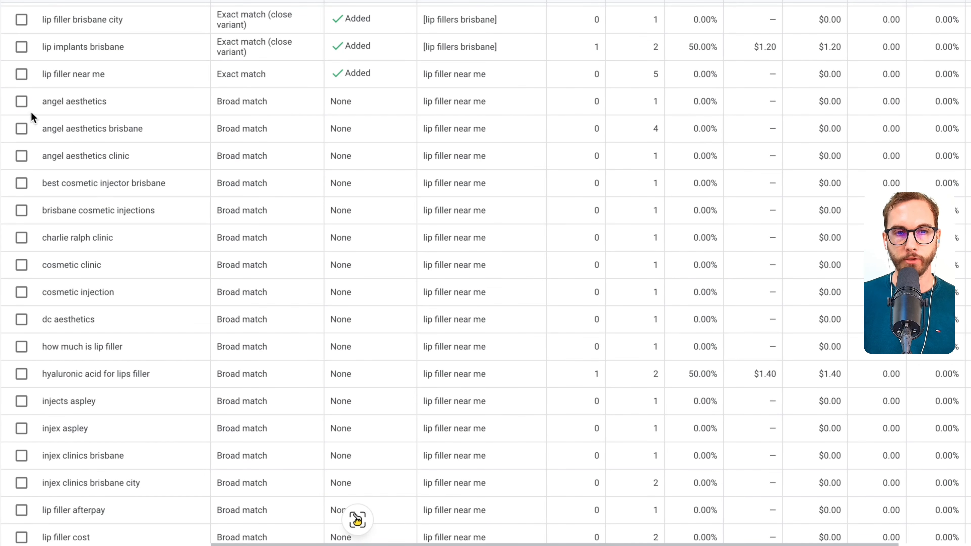
{"action": "left_click", "coordinate": [21, 101]}
{"action": "left_click", "coordinate": [21, 129]}
{"action": "left_click", "coordinate": [22, 156]}
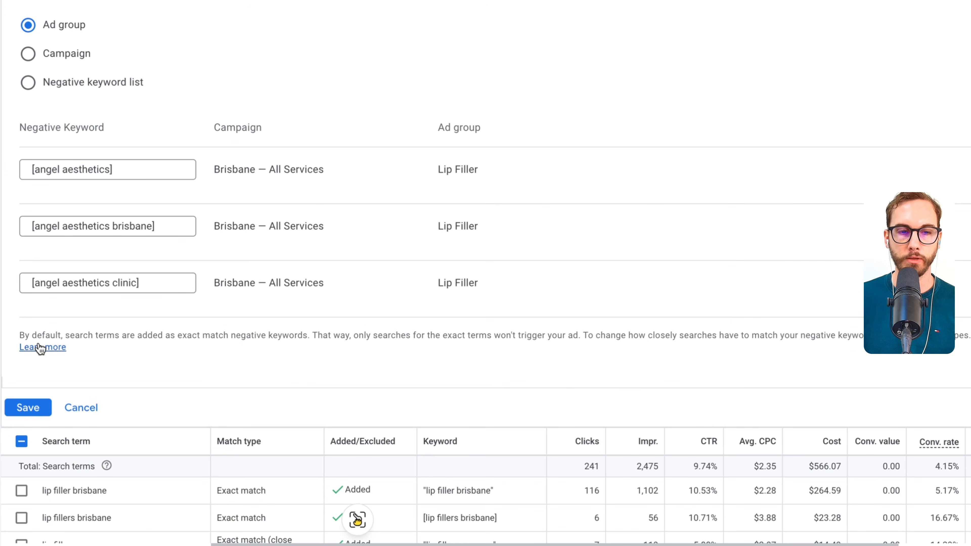
{"action": "left_click", "coordinate": [29, 407]}
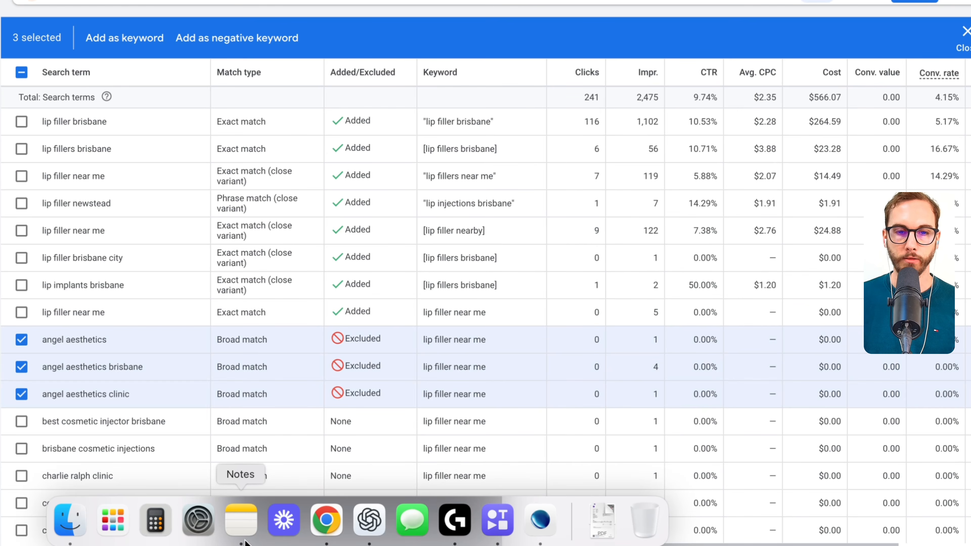
- Switch to Notes and complete the account negative "Angel", leaving a new line, and return to the search terms
{"action": "left_click", "coordinate": [245, 540]}
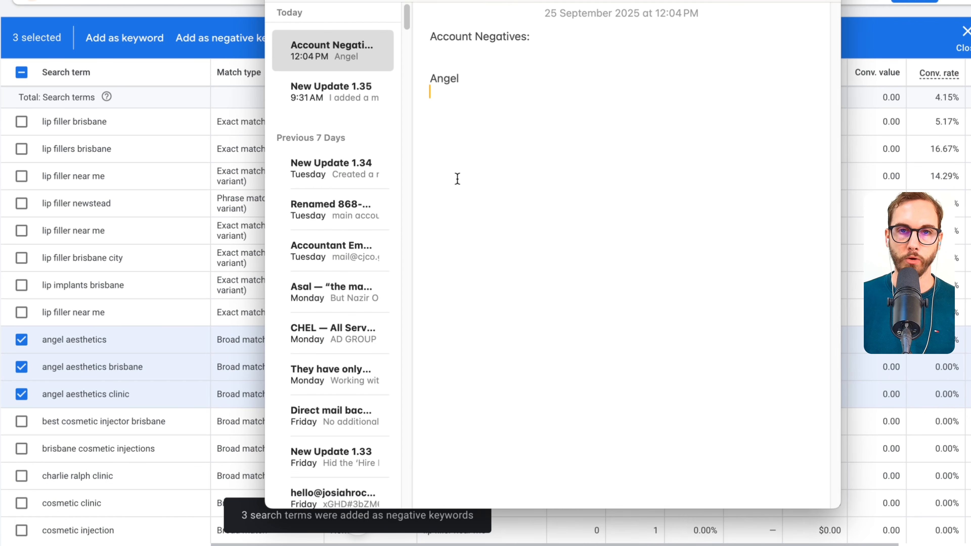
{"action": "left_click", "coordinate": [59, 321]}
{"action": "scroll", "coordinate": [222, 275], "scroll_direction": "down", "scroll_amount": 5}
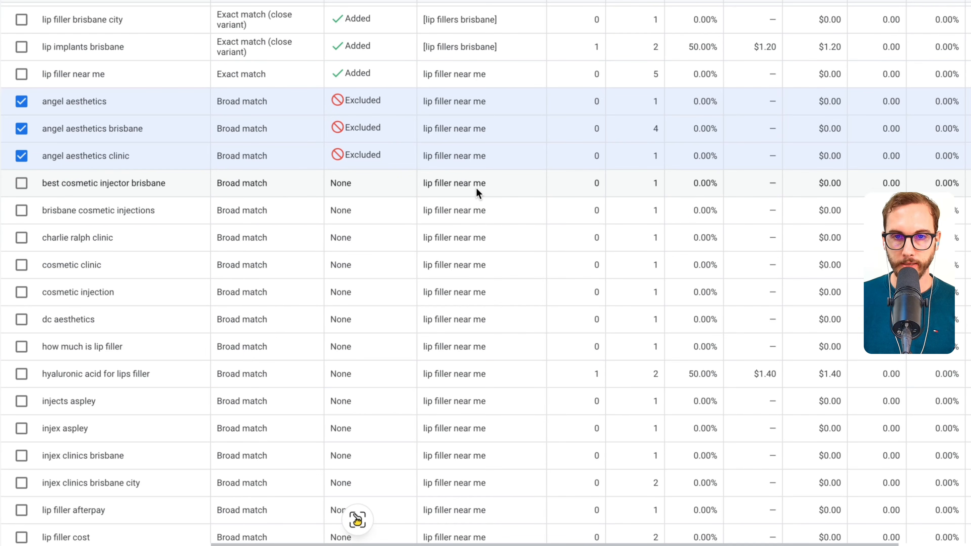
{"action": "mouse_move", "coordinate": [518, 174]}
{"action": "left_mouse_down"}
{"action": "mouse_move", "coordinate": [459, 168]}
{"action": "mouse_move", "coordinate": [393, 421]}
{"action": "mouse_move", "coordinate": [544, 153]}
{"action": "left_mouse_up"}
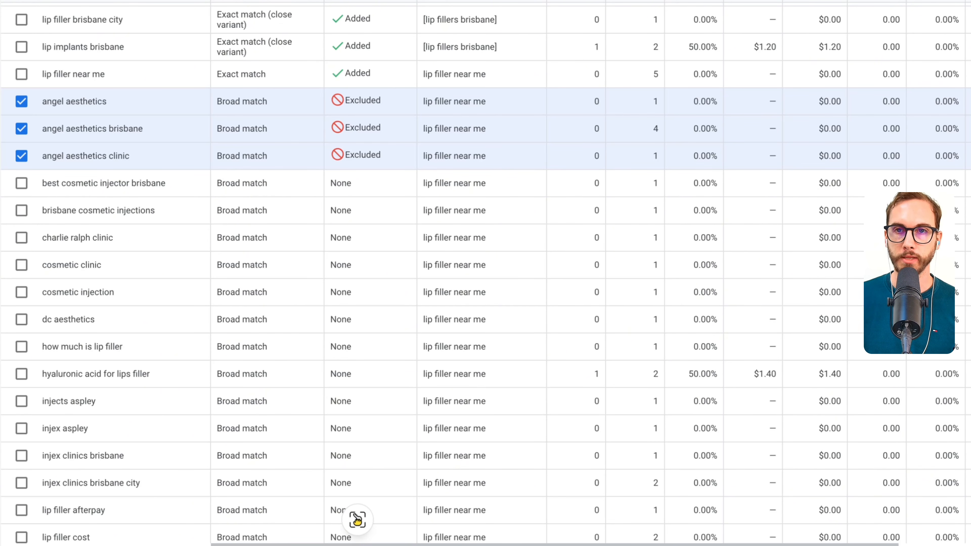
{"action": "mouse_move", "coordinate": [526, 157]}
{"action": "left_mouse_down"}
{"action": "mouse_move", "coordinate": [451, 158]}
{"action": "mouse_move", "coordinate": [592, 318]}
{"action": "mouse_move", "coordinate": [533, 115]}
{"action": "left_mouse_up"}
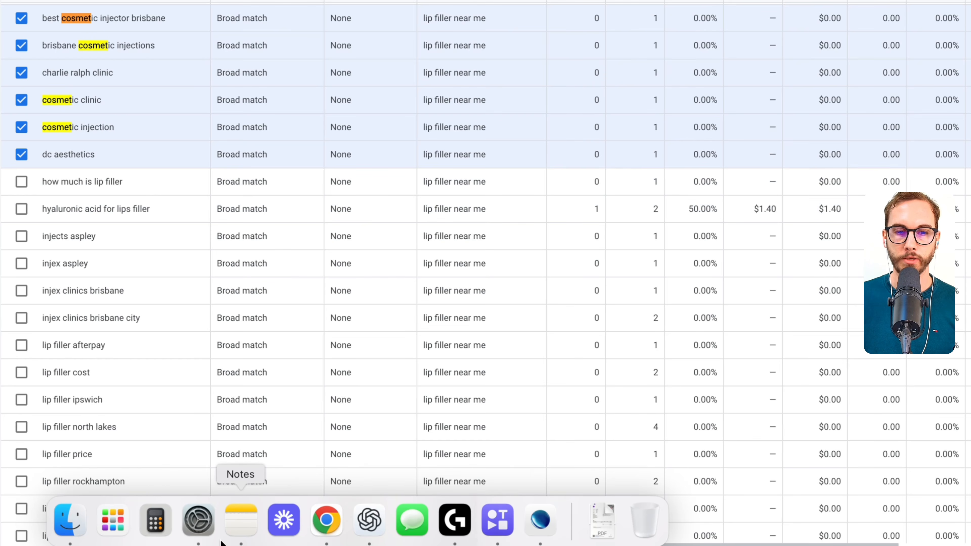
- Add "How" to the account negatives in Notes and select the search term "how much is lip filler" in Google Ads
{"action": "left_click", "coordinate": [240, 520]}
{"action": "type", "text": "How"}
{"action": "key", "text": "Return"}
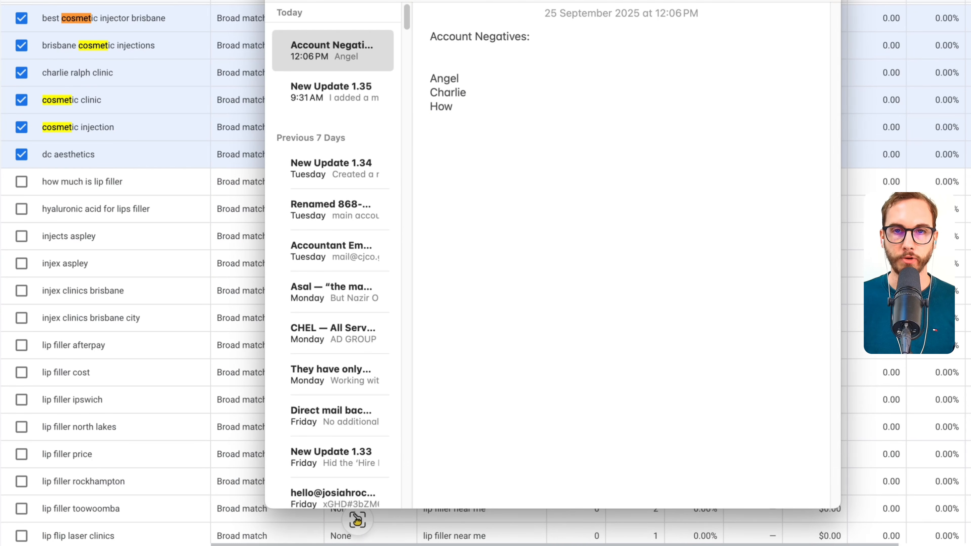
{"action": "left_click", "coordinate": [51, 199]}
{"action": "left_click", "coordinate": [22, 181]}
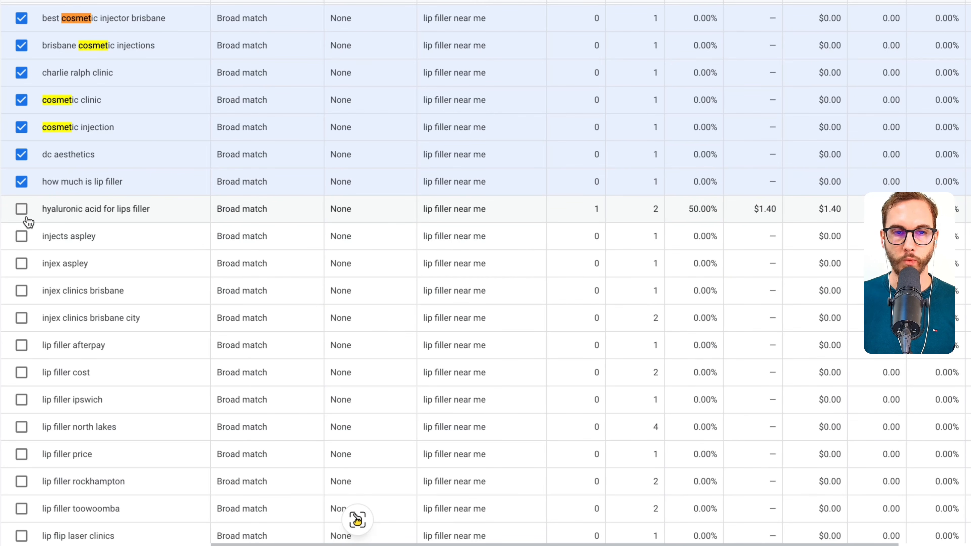
- Add "Injex" to the account negatives in Notes and select "injects aspley" and the three "injex" search terms in Google Ads
{"action": "scroll", "coordinate": [101, 230], "scroll_direction": "down", "scroll_amount": 3}
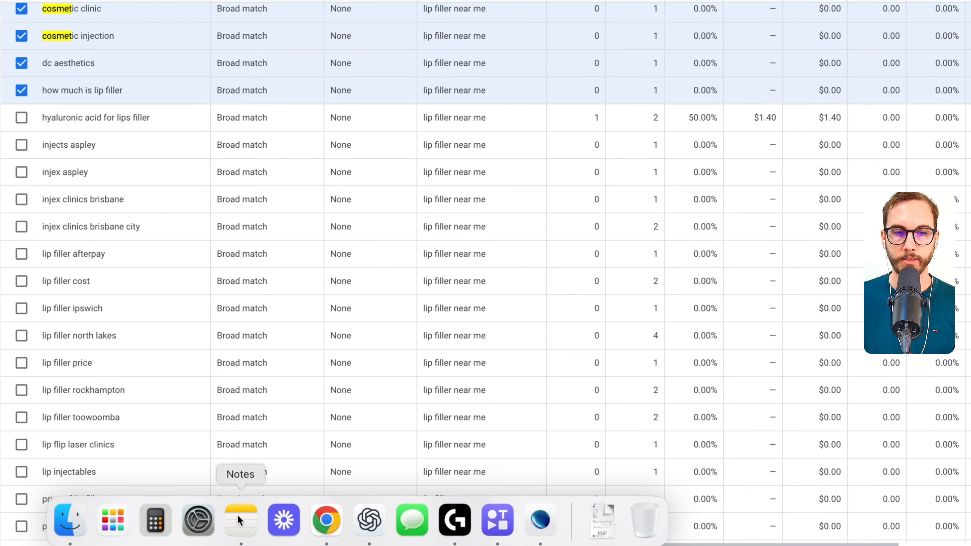
{"action": "left_click", "coordinate": [240, 519]}
{"action": "type", "text": "Injex"}
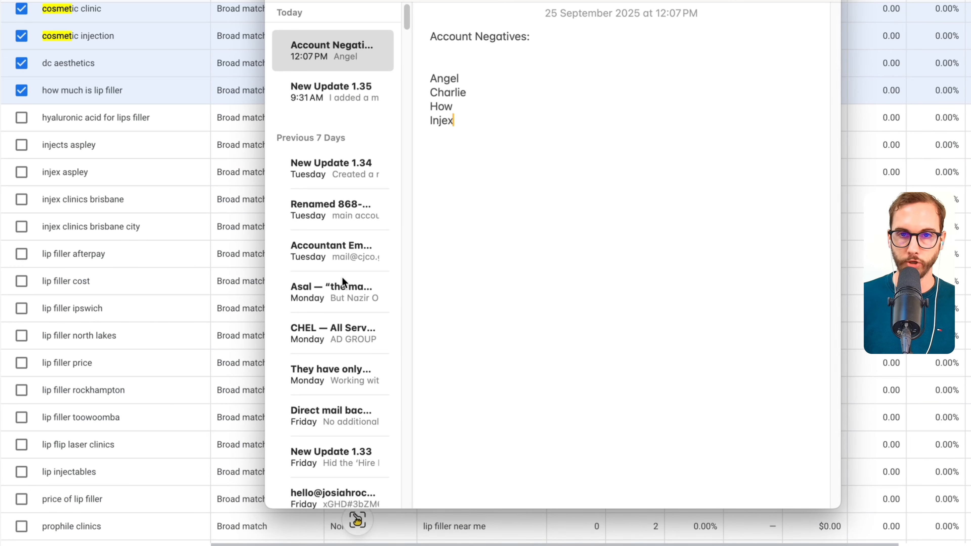
{"action": "left_click", "coordinate": [20, 199]}
{"action": "left_click", "coordinate": [20, 199]}
{"action": "left_click", "coordinate": [21, 226]}
{"action": "left_click", "coordinate": [22, 172]}
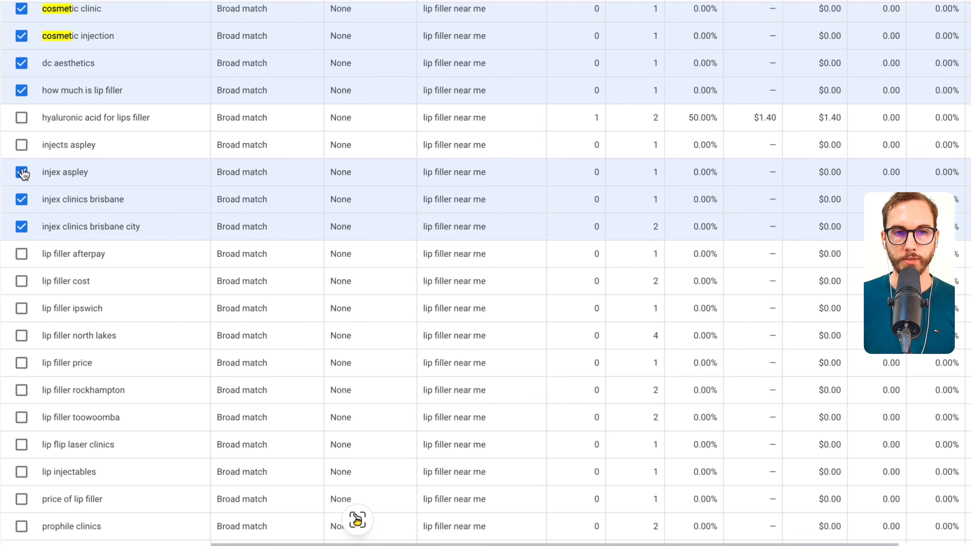
{"action": "left_click", "coordinate": [22, 144]}
- Add "Ipswitch" to the account negatives in Notes and select the search term "lip filler ipswich" in Google Ads
{"action": "scroll", "coordinate": [50, 221], "scroll_direction": "down", "scroll_amount": 2}
{"action": "scroll", "coordinate": [51, 221], "scroll_direction": "down", "scroll_amount": 1}
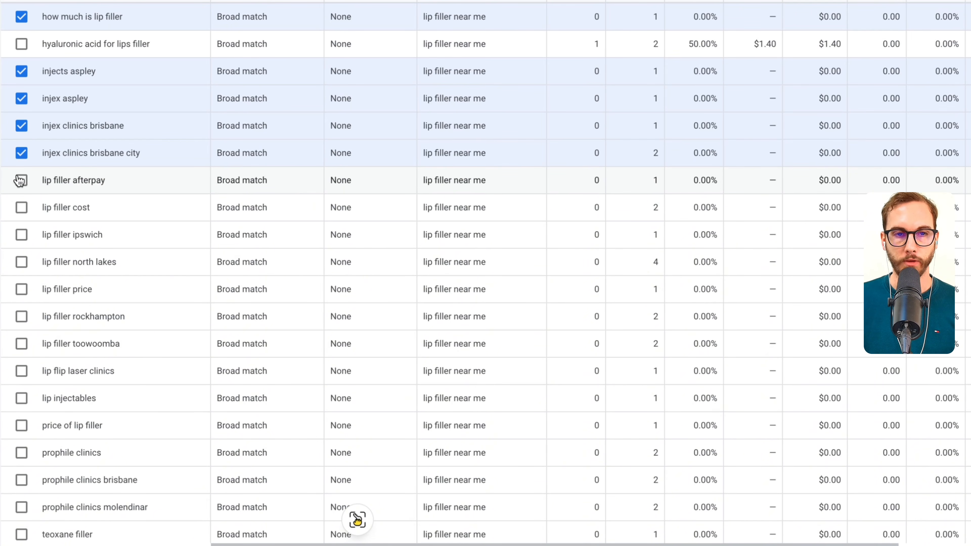
{"action": "scroll", "coordinate": [28, 211], "scroll_direction": "down", "scroll_amount": 3}
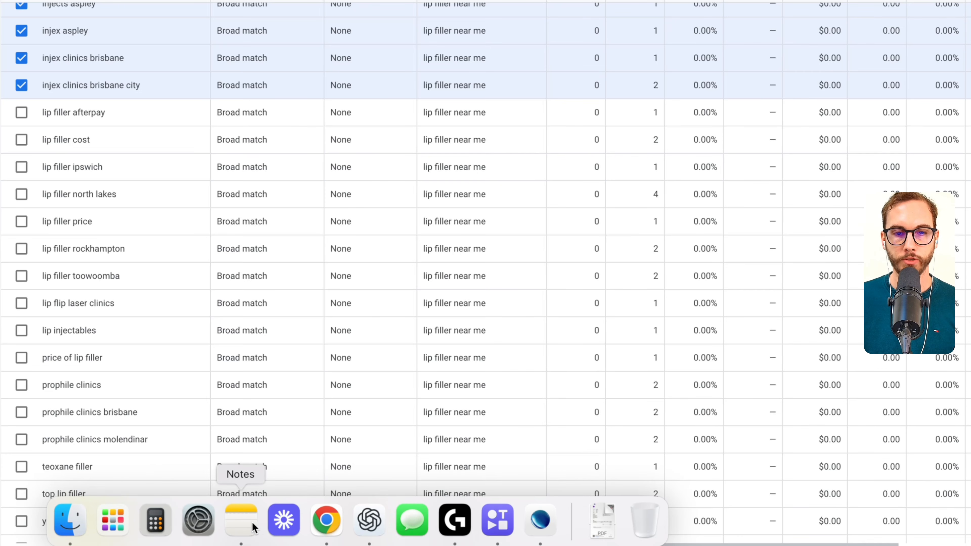
{"action": "left_click", "coordinate": [253, 525]}
{"action": "key", "text": "Return"}
{"action": "type", "text": "Ipswich"}
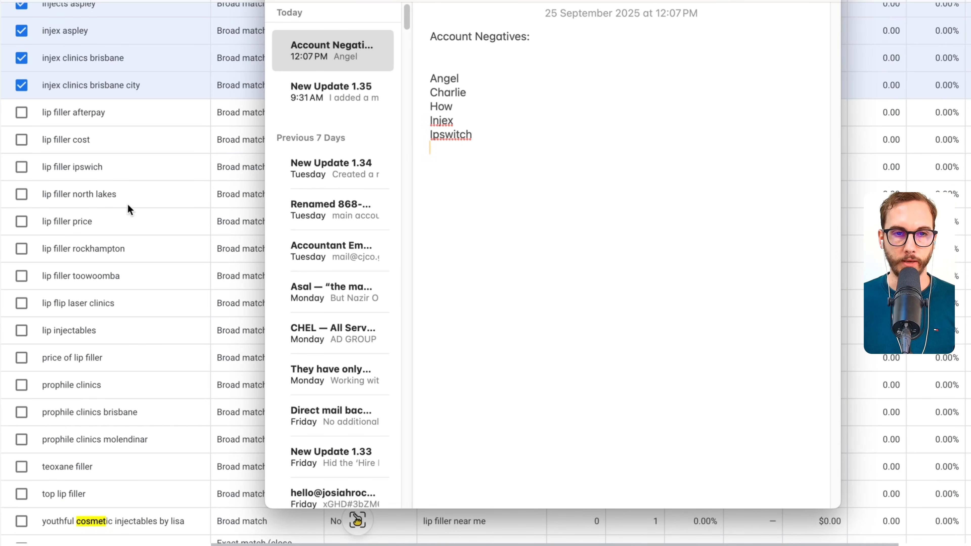
{"action": "left_click", "coordinate": [127, 205]}
{"action": "left_click", "coordinate": [22, 167]}
- Add "Price" to the account negatives in Notes to cover price-related search terms such as "lip filler price"
{"action": "scroll", "coordinate": [82, 202], "scroll_direction": "down", "scroll_amount": 5}
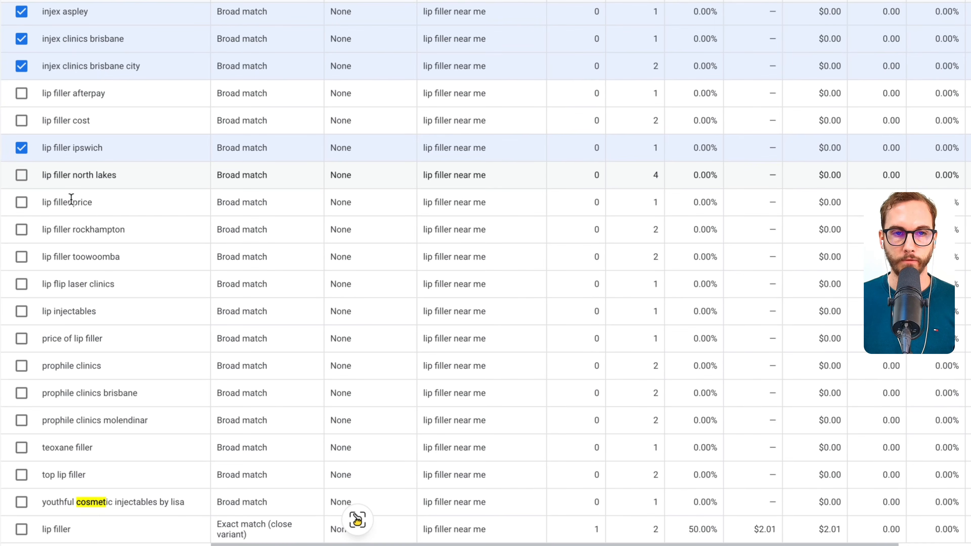
{"action": "scroll", "coordinate": [114, 182], "scroll_direction": "up", "scroll_amount": 1}
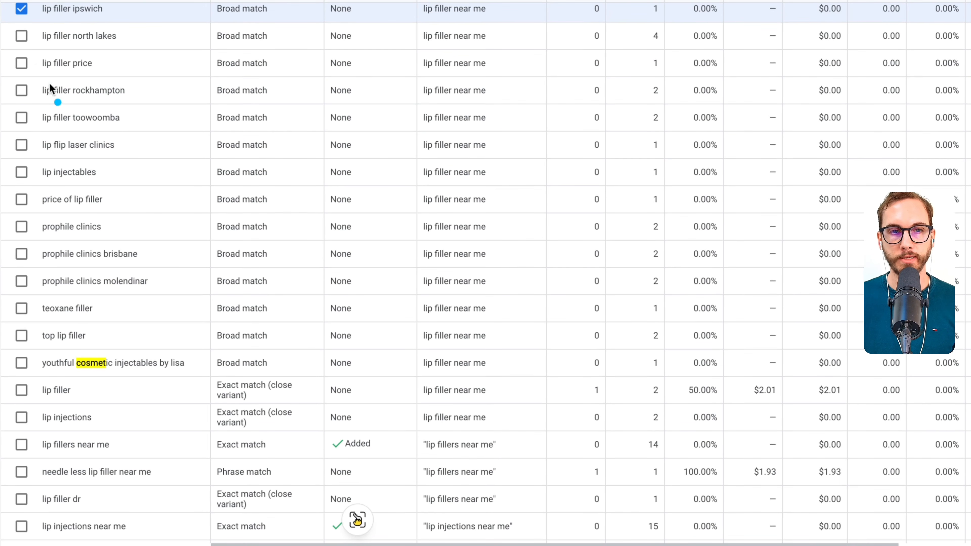
{"action": "left_click_drag", "start_coordinate": [105, 75], "coordinate": [106, 57]}
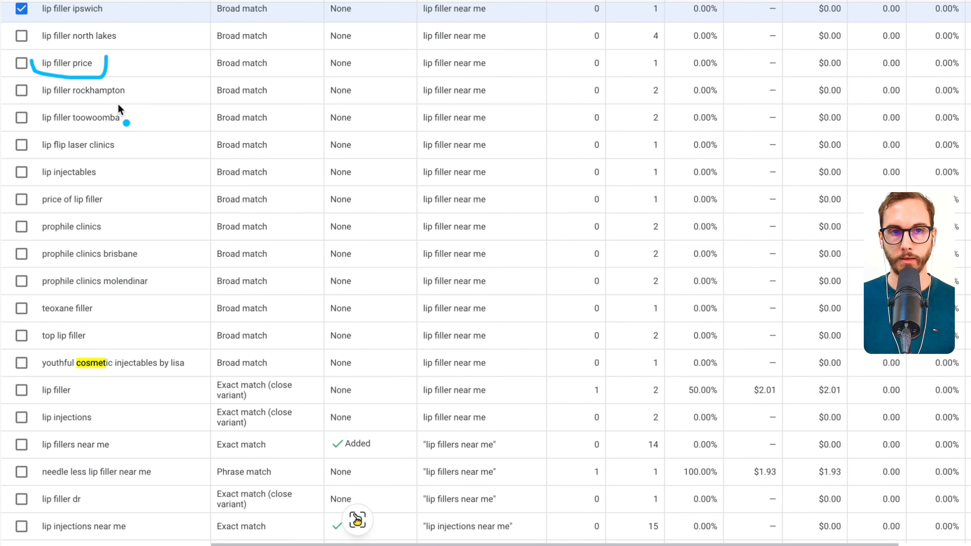
{"action": "left_click_drag", "start_coordinate": [130, 60], "coordinate": [207, 60]}
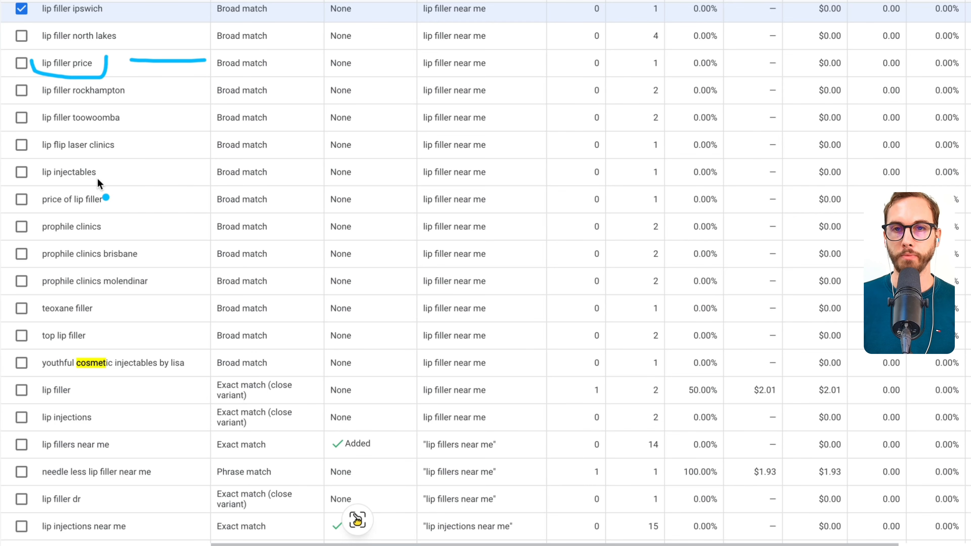
{"action": "scroll", "coordinate": [115, 218], "scroll_direction": "down", "scroll_amount": 5}
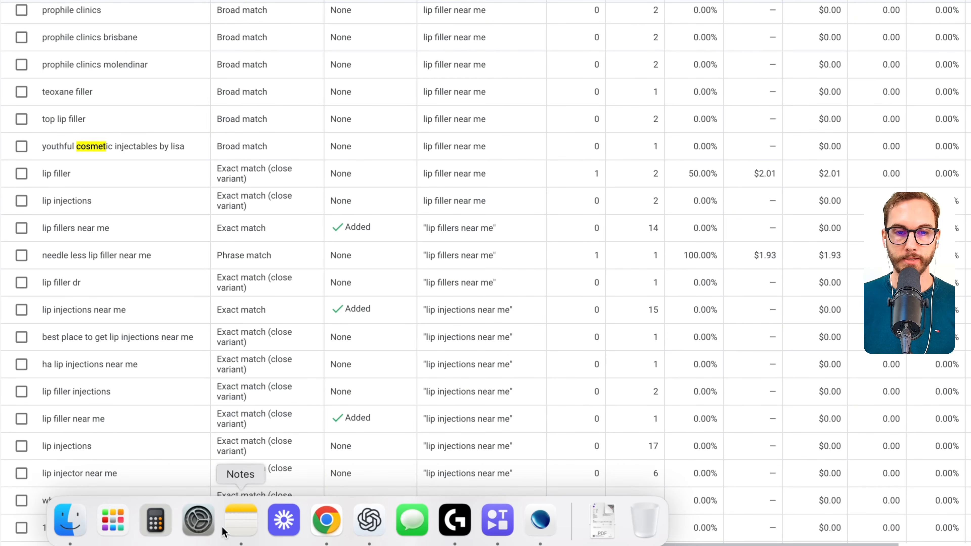
{"action": "left_click", "coordinate": [223, 527]}
{"action": "key", "text": "Return"}
{"action": "type", "text": "Price"}
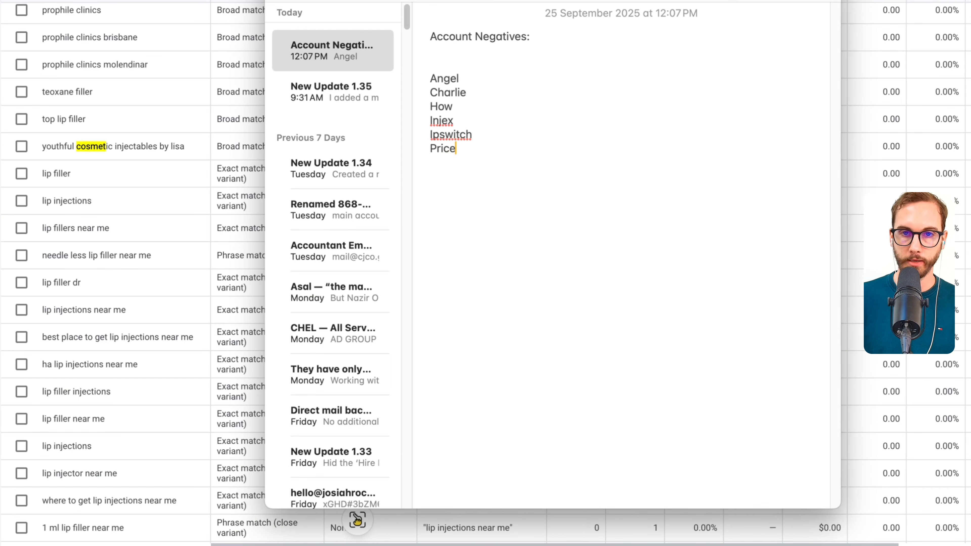
{"action": "left_click_drag", "start_coordinate": [481, 151], "coordinate": [553, 146]}
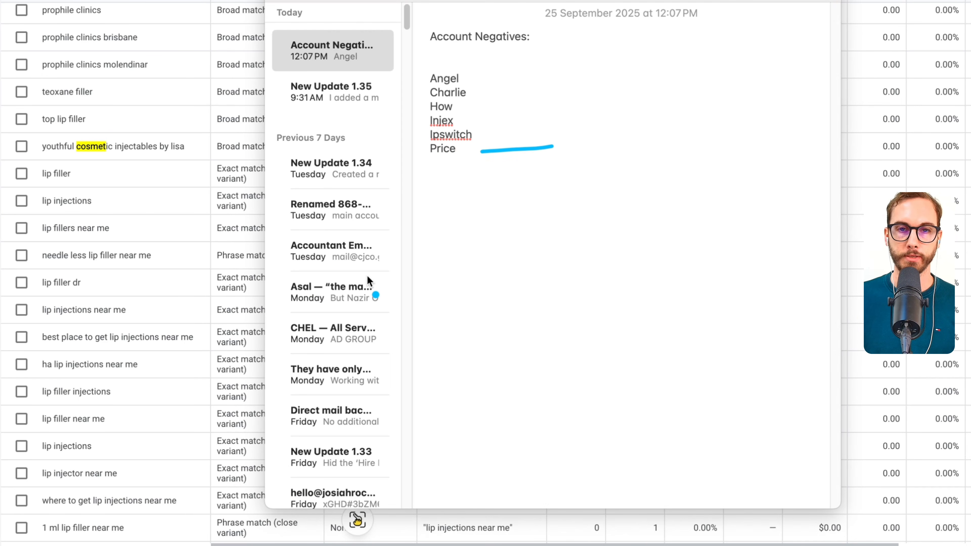
- Review the remaining Lip Filler search terms, including "where to get", "best place to get" and "ha lip injections near me", down to the list's end
{"action": "scroll", "coordinate": [163, 262], "scroll_direction": "down", "scroll_amount": 2}
{"action": "left_click", "coordinate": [163, 262]}
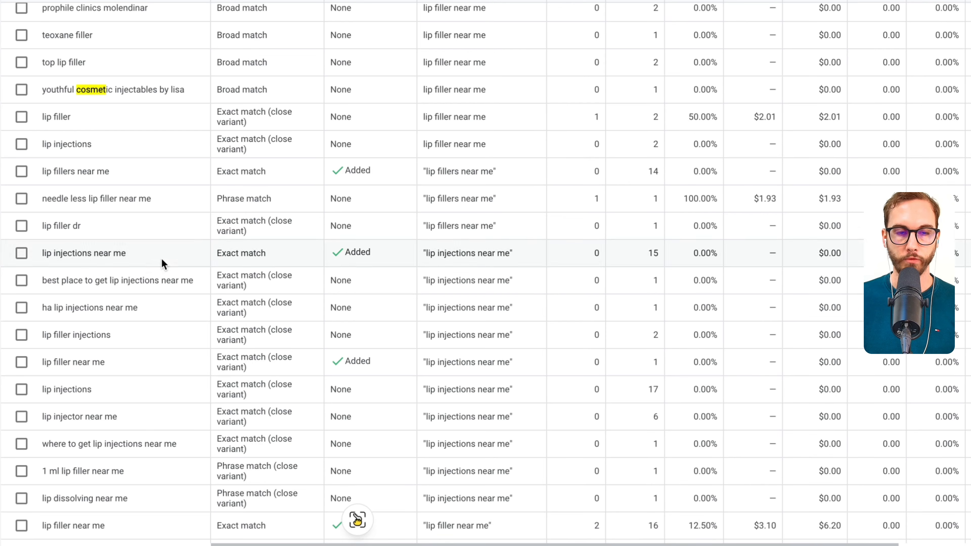
{"action": "scroll", "coordinate": [167, 263], "scroll_direction": "down", "scroll_amount": 6}
{"action": "scroll", "coordinate": [169, 260], "scroll_direction": "down", "scroll_amount": 5}
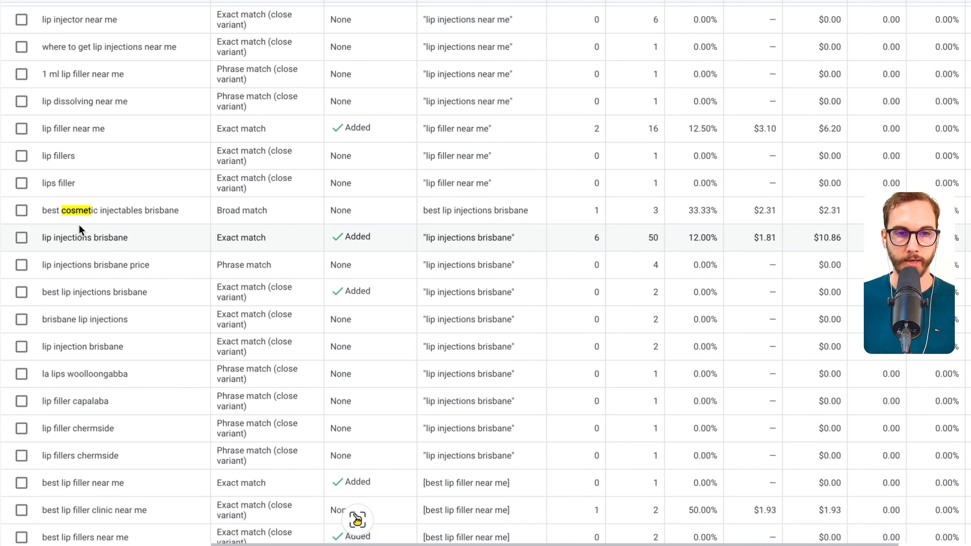
{"action": "scroll", "coordinate": [79, 225], "scroll_direction": "up", "scroll_amount": 3}
{"action": "triple_click", "coordinate": [177, 138]}
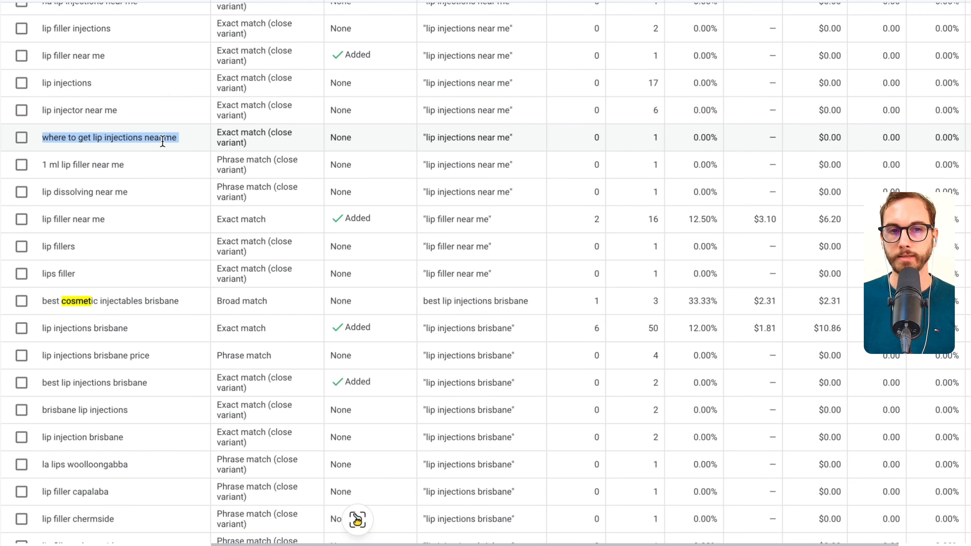
{"action": "left_click", "coordinate": [82, 144]}
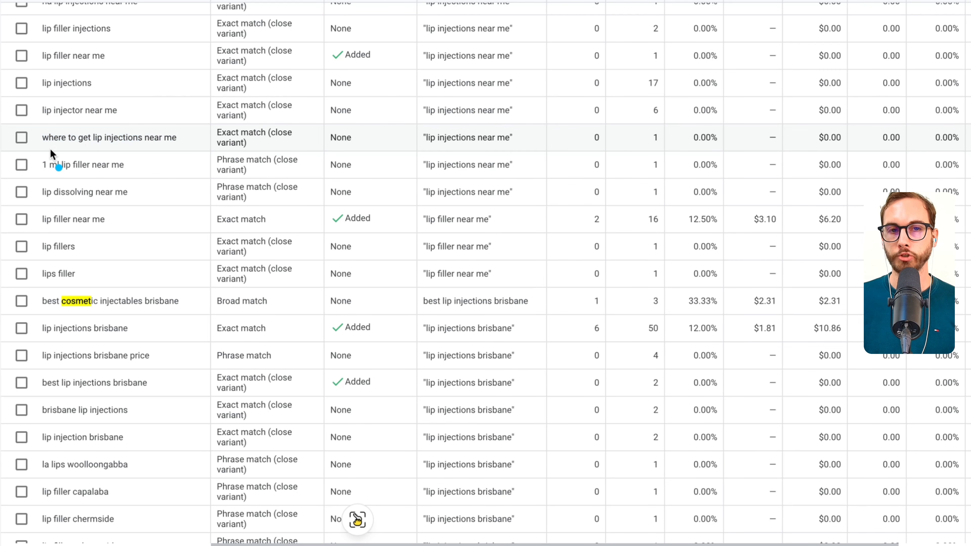
{"action": "left_click_drag", "start_coordinate": [37, 146], "coordinate": [192, 146]}
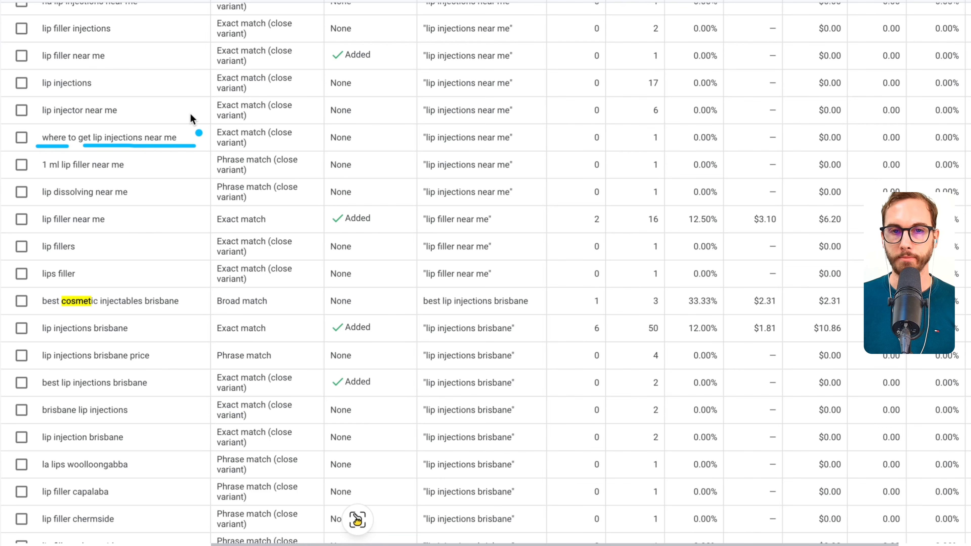
{"action": "scroll", "coordinate": [127, 140], "scroll_direction": "up", "scroll_amount": 3}
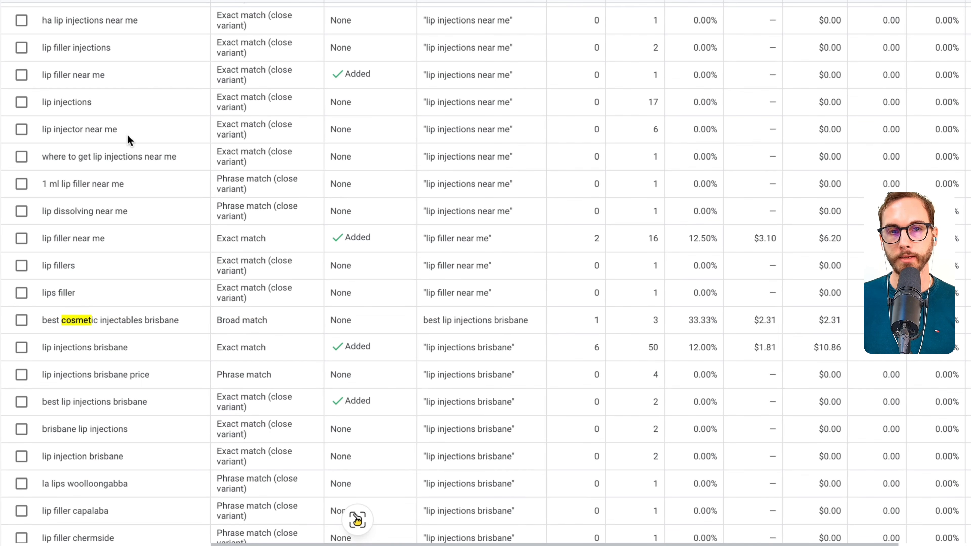
{"action": "scroll", "coordinate": [132, 144], "scroll_direction": "up", "scroll_amount": 3}
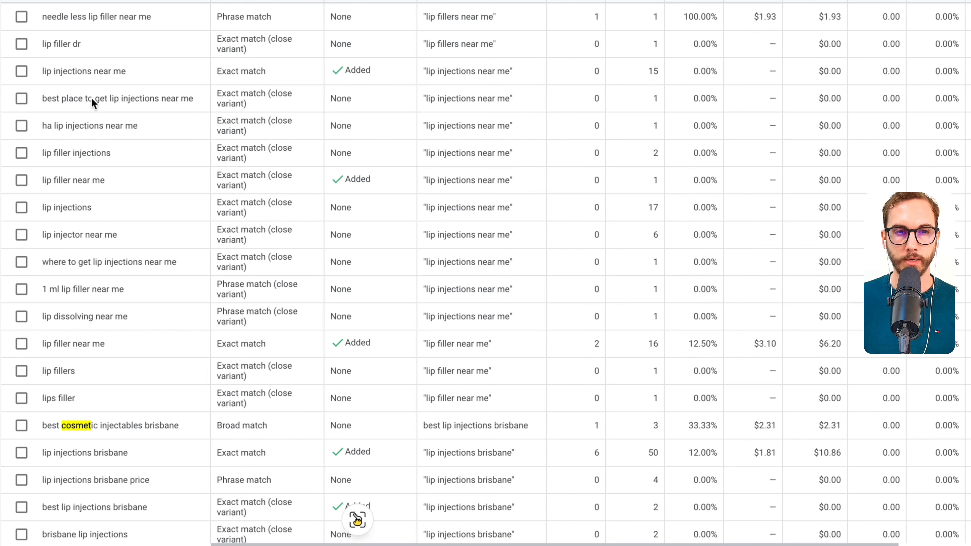
{"action": "triple_click", "coordinate": [83, 101]}
{"action": "left_click", "coordinate": [109, 102]}
{"action": "triple_click", "coordinate": [88, 126]}
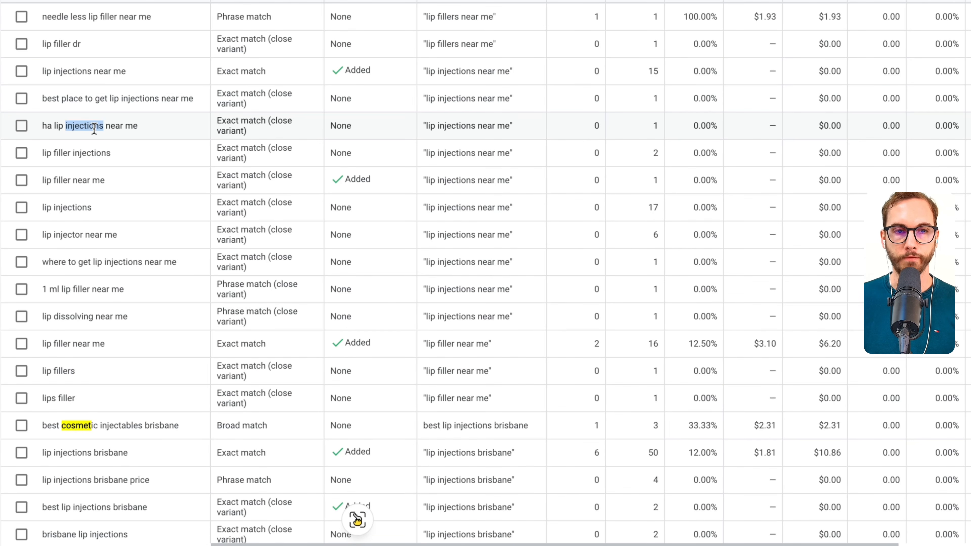
{"action": "scroll", "coordinate": [109, 136], "scroll_direction": "down", "scroll_amount": 20}
{"action": "scroll", "coordinate": [97, 264], "scroll_direction": "down", "scroll_amount": 15}
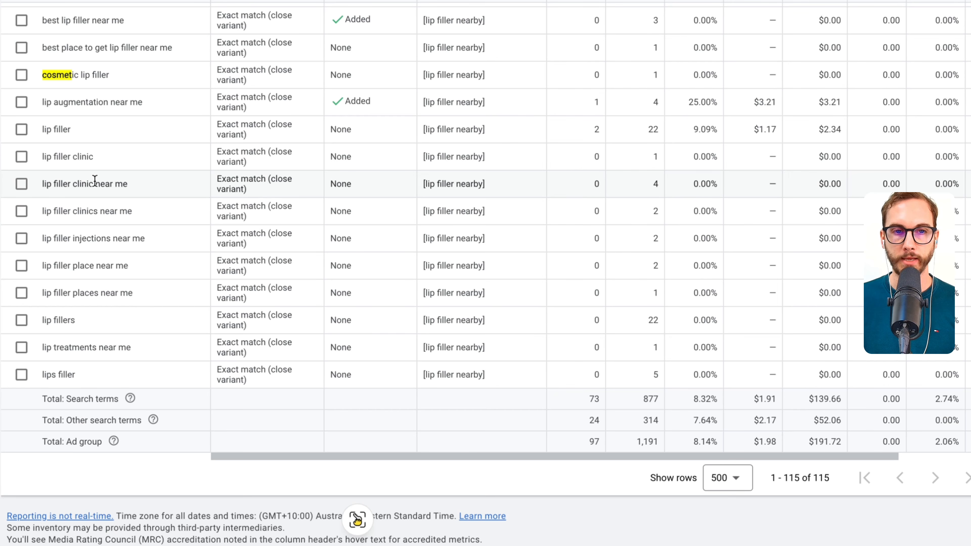
- Examine the clinic-related "near me" search terms matched to [lip filler nearby] at the end of the Lip Filler list
{"action": "triple_click", "coordinate": [86, 184]}
{"action": "triple_click", "coordinate": [104, 185]}
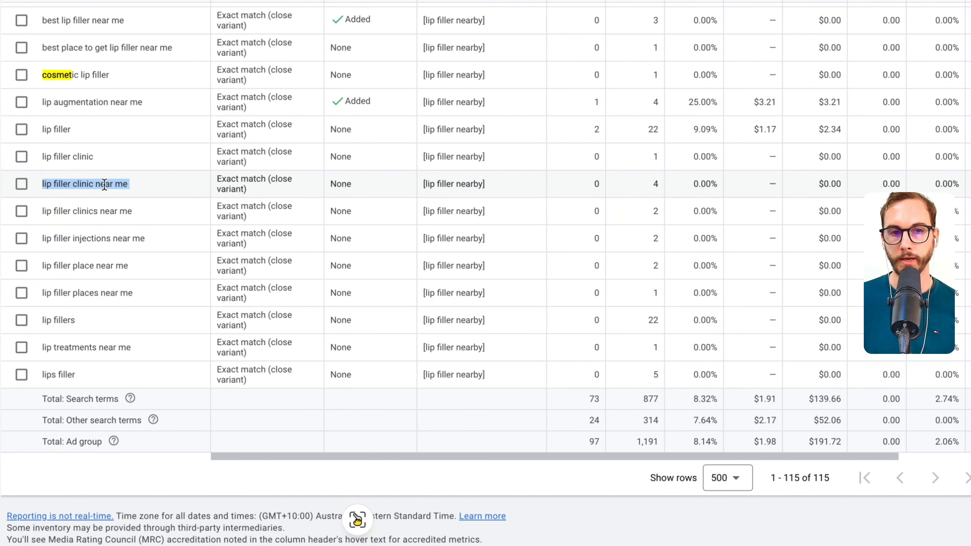
{"action": "triple_click", "coordinate": [96, 211]}
{"action": "left_click", "coordinate": [54, 211]}
{"action": "scroll", "coordinate": [76, 208], "scroll_direction": "up", "scroll_amount": 5}
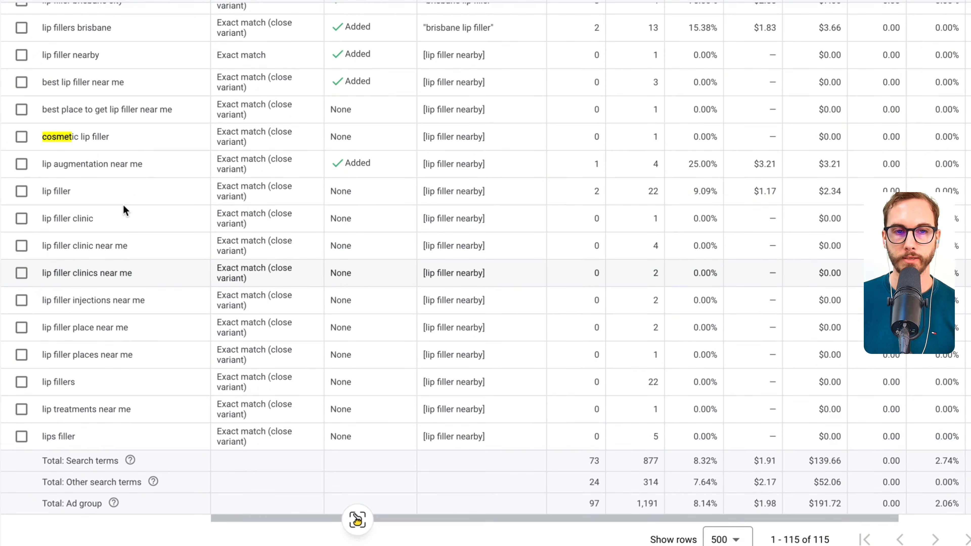
{"action": "scroll", "coordinate": [143, 217], "scroll_direction": "up", "scroll_amount": 12}
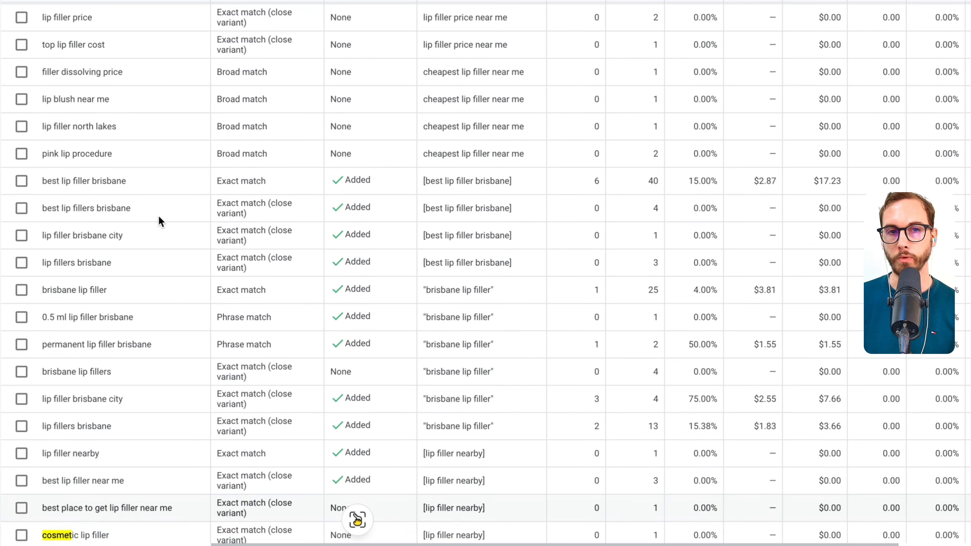
{"action": "scroll", "coordinate": [44, 228], "scroll_direction": "down", "scroll_amount": 12}
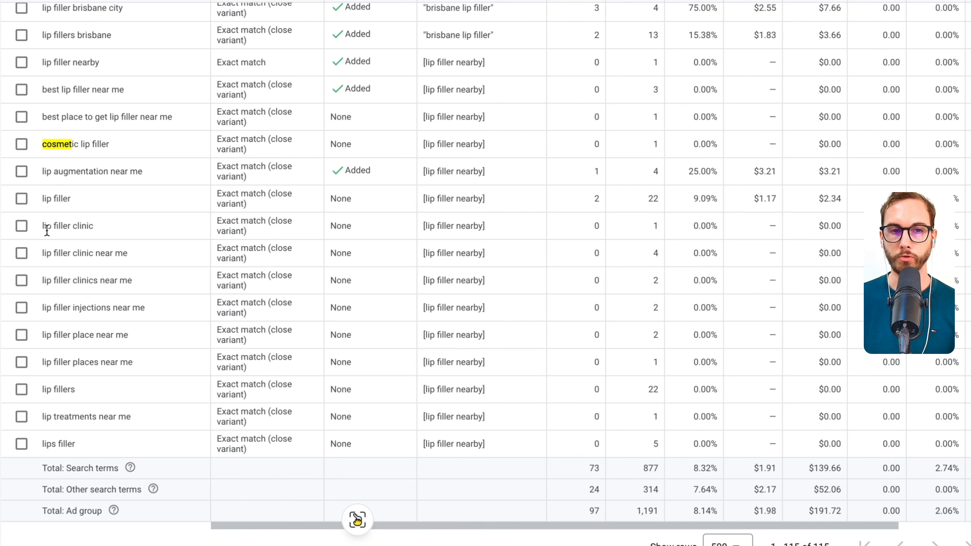
{"action": "left_click", "coordinate": [22, 253]}
{"action": "left_click", "coordinate": [21, 280]}
{"action": "left_click", "coordinate": [21, 308]}
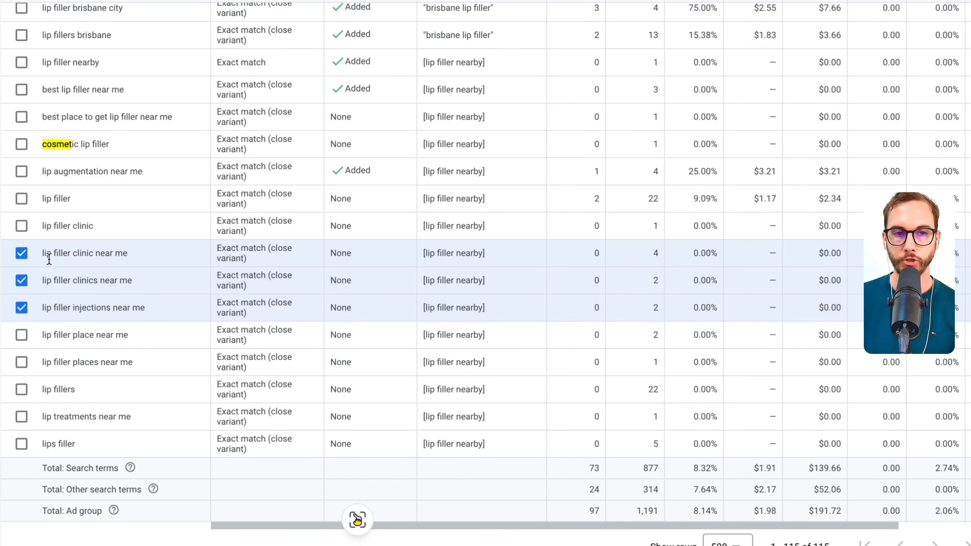
{"action": "left_click", "coordinate": [21, 253]}
{"action": "left_click", "coordinate": [22, 281]}
{"action": "left_click", "coordinate": [22, 308]}
- Save the previously selected search terms, including [injex aspley], [injects aspley] and [lip filler ipswich], as exact match negatives for Lip Filler
{"action": "scroll", "coordinate": [229, 175], "scroll_direction": "up", "scroll_amount": 10}
{"action": "scroll", "coordinate": [229, 175], "scroll_direction": "up", "scroll_amount": 10}
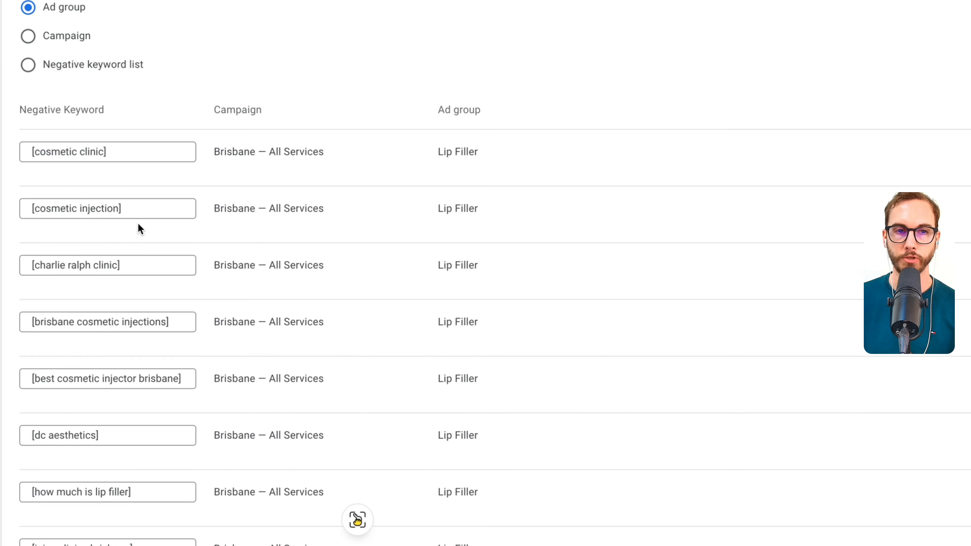
{"action": "scroll", "coordinate": [139, 227], "scroll_direction": "down", "scroll_amount": 10}
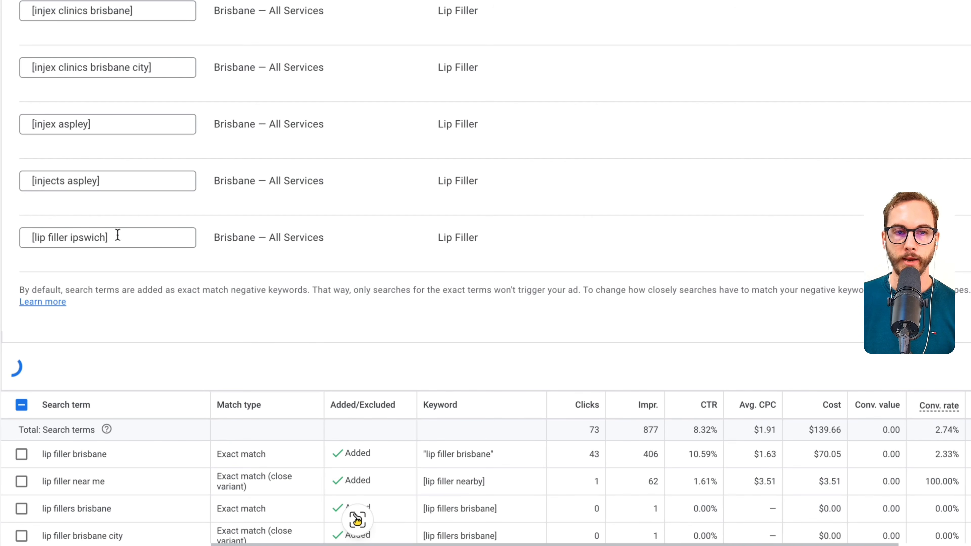
{"action": "scroll", "coordinate": [199, 108], "scroll_direction": "down", "scroll_amount": 15}
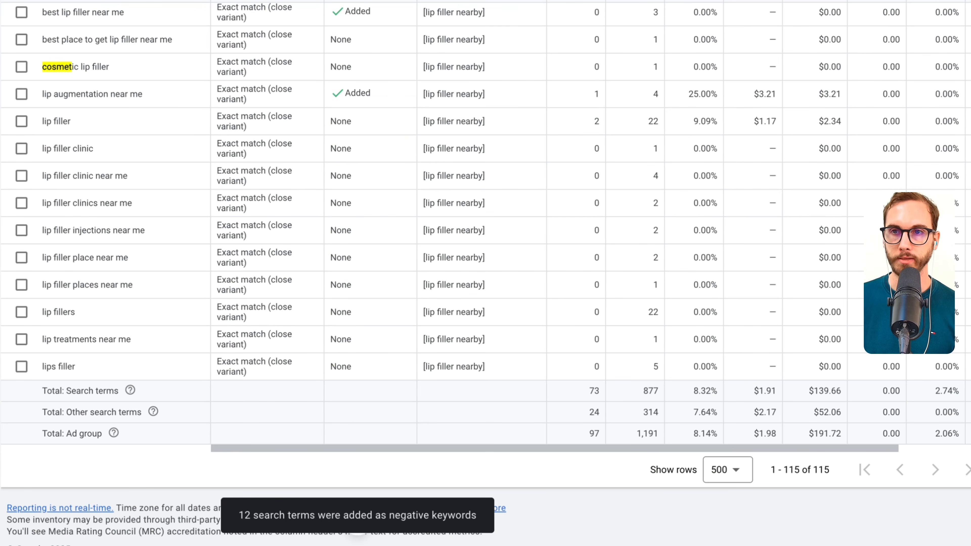
- Select the five search terms "lip filler" plus "clinic", "clinics", "injections", "place" and "places near me"
{"action": "left_click", "coordinate": [22, 176]}
{"action": "left_click", "coordinate": [21, 203]}
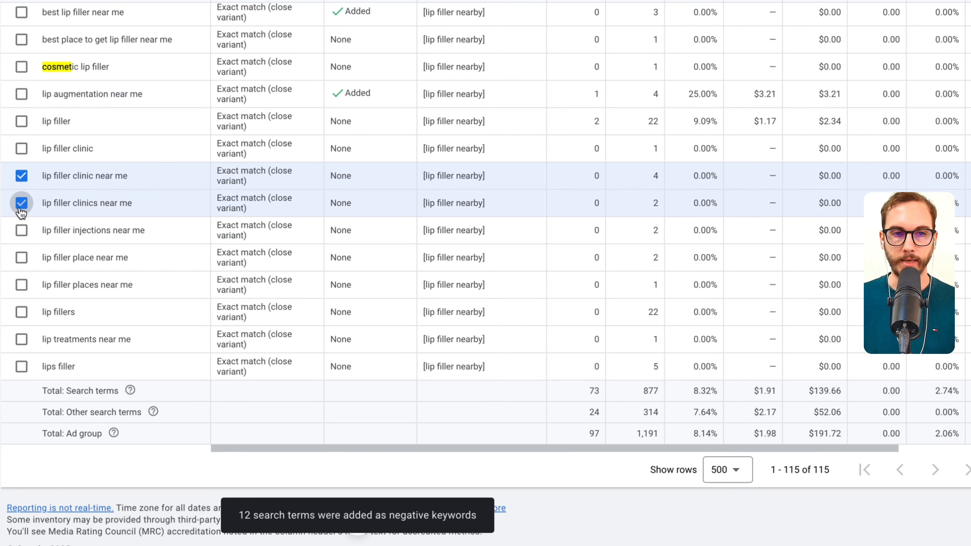
{"action": "left_click", "coordinate": [22, 230]}
{"action": "left_click", "coordinate": [21, 258]}
{"action": "left_click", "coordinate": [22, 284]}
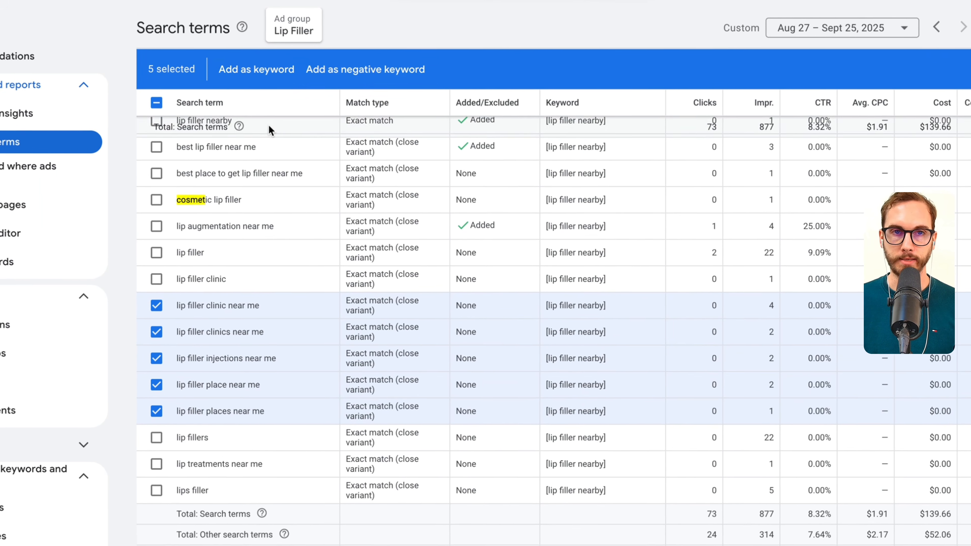
- Enter the five selected "near me" terms as bracketed exact match keywords in the Lip Filler ad group and try to save them
{"action": "left_click", "coordinate": [76, 508]}
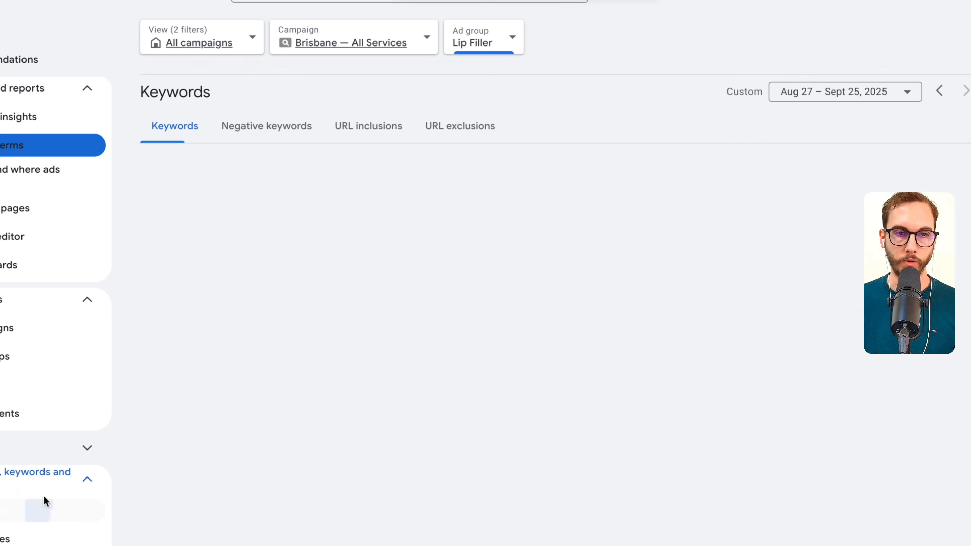
{"action": "left_click", "coordinate": [157, 164]}
{"action": "type", "text": "[lip filler clinic near me] [lip filler clinics near me] [lip filler injections near me] [lip filler place near me] [lip filler places near me]"}
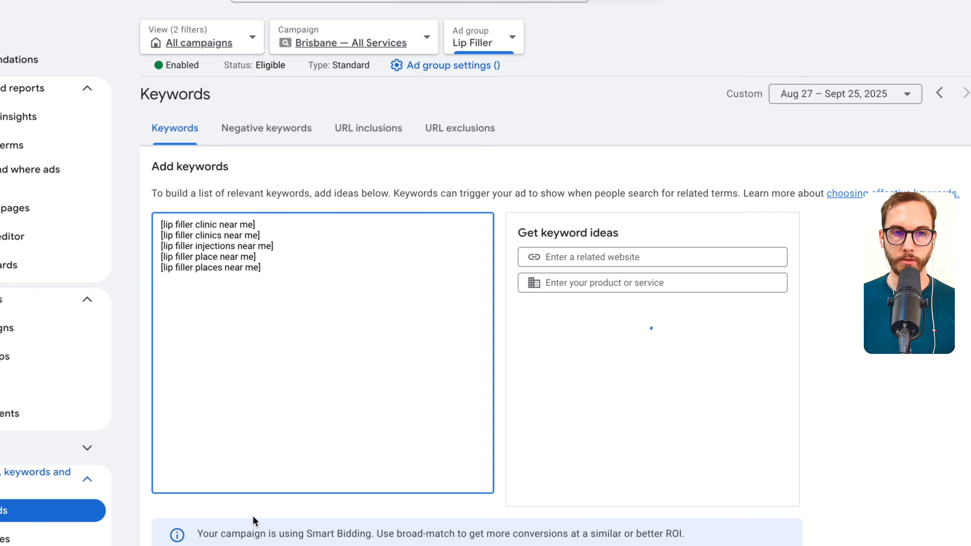
{"action": "left_click", "coordinate": [166, 545]}
{"action": "scroll", "coordinate": [305, 424], "scroll_direction": "down", "scroll_amount": 10}
{"action": "scroll", "coordinate": [316, 416], "scroll_direction": "up", "scroll_amount": 8}
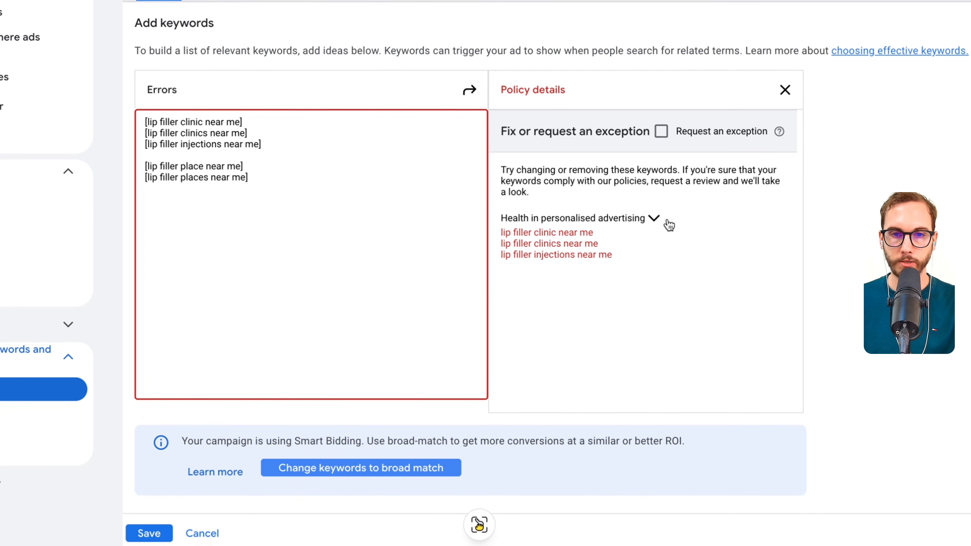
- Remove the clinic, clinics and injections keywords and save only [lip filler place near me] and [lip filler places near me]
{"action": "left_click", "coordinate": [313, 162]}
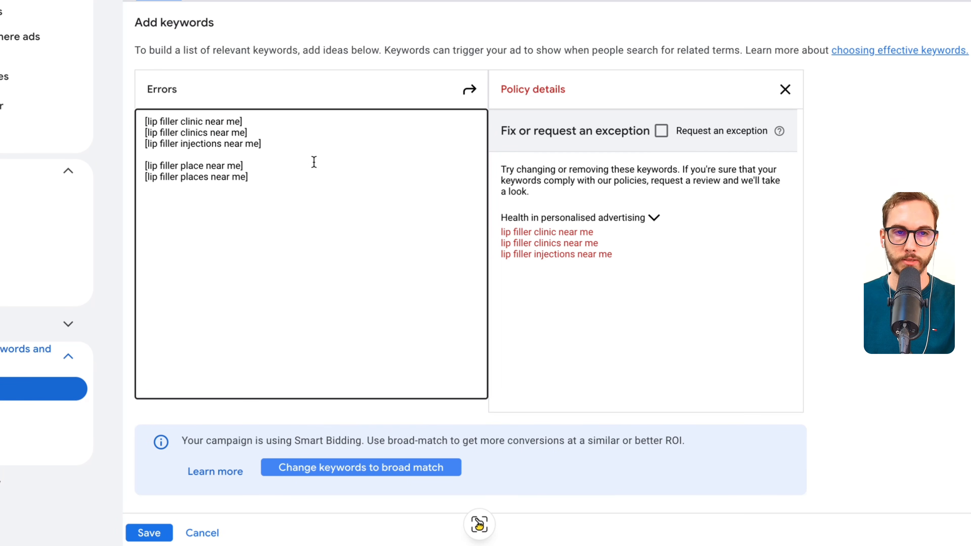
{"action": "left_click", "coordinate": [146, 165]}
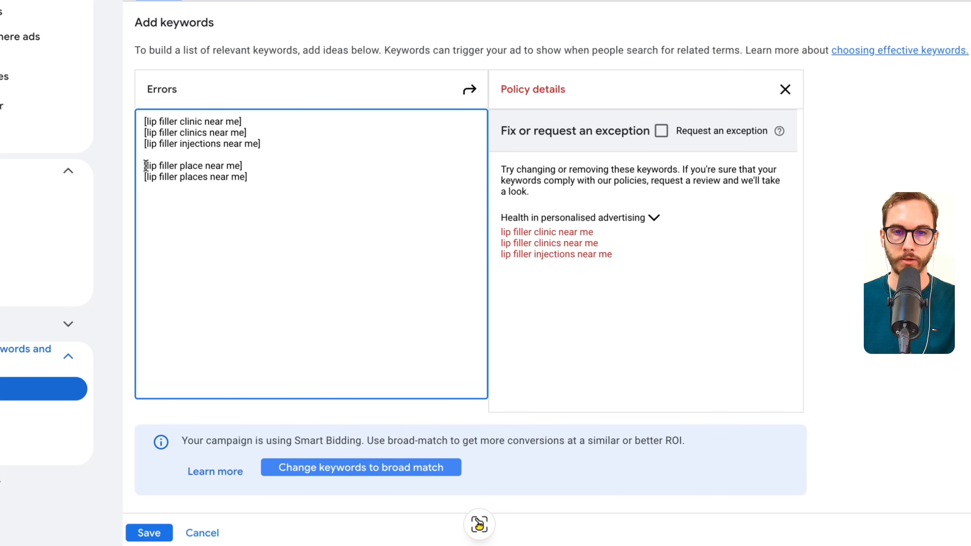
{"action": "key", "text": "ctrl+shift+Home"}
{"action": "key", "text": "BackSpace"}
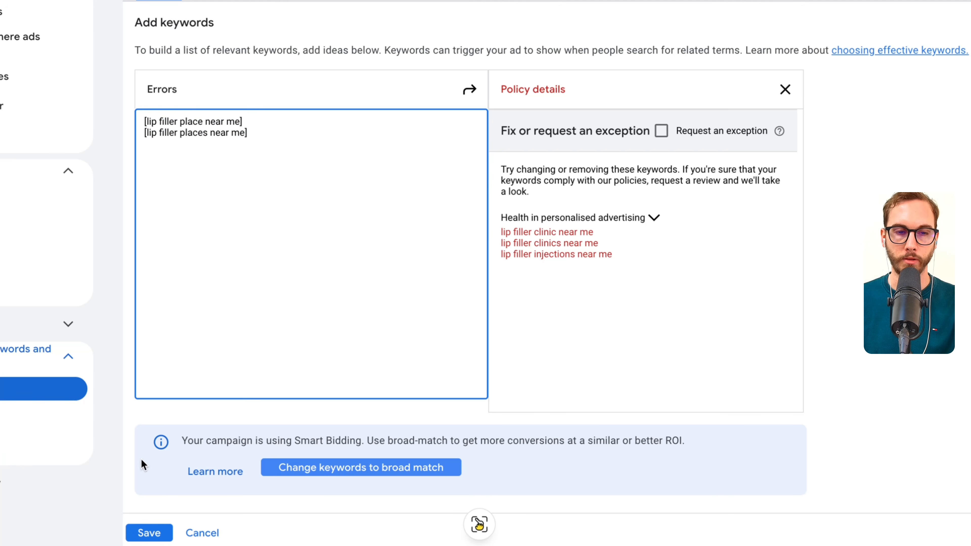
{"action": "left_click", "coordinate": [150, 533]}
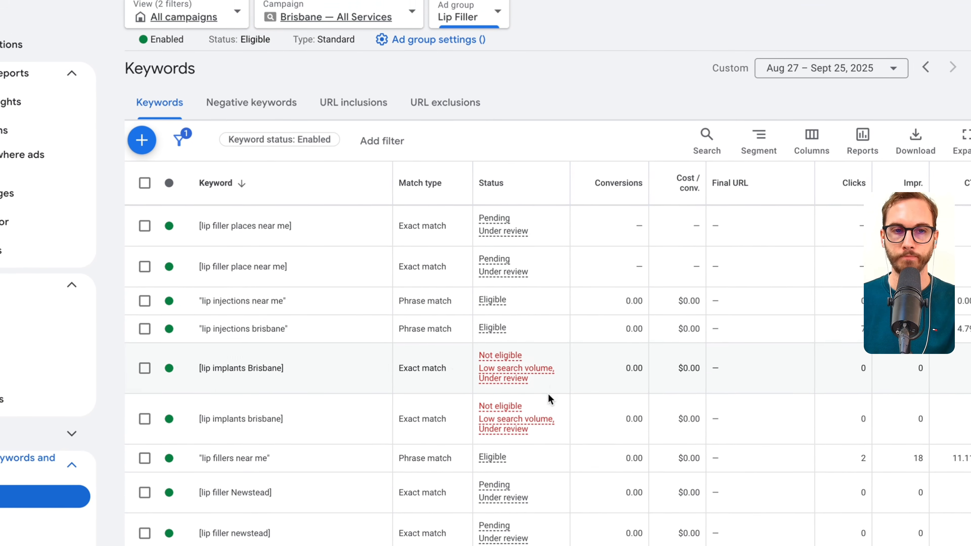
{"action": "scroll", "coordinate": [550, 393], "scroll_direction": "down", "scroll_amount": 5}
{"action": "scroll", "coordinate": [553, 394], "scroll_direction": "up", "scroll_amount": 2}
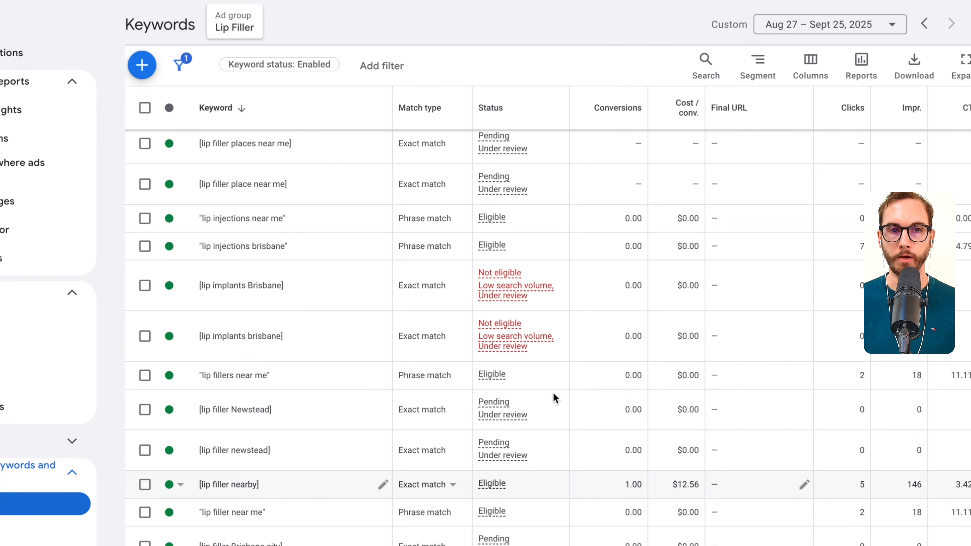
{"action": "scroll", "coordinate": [553, 392], "scroll_direction": "up", "scroll_amount": 3}
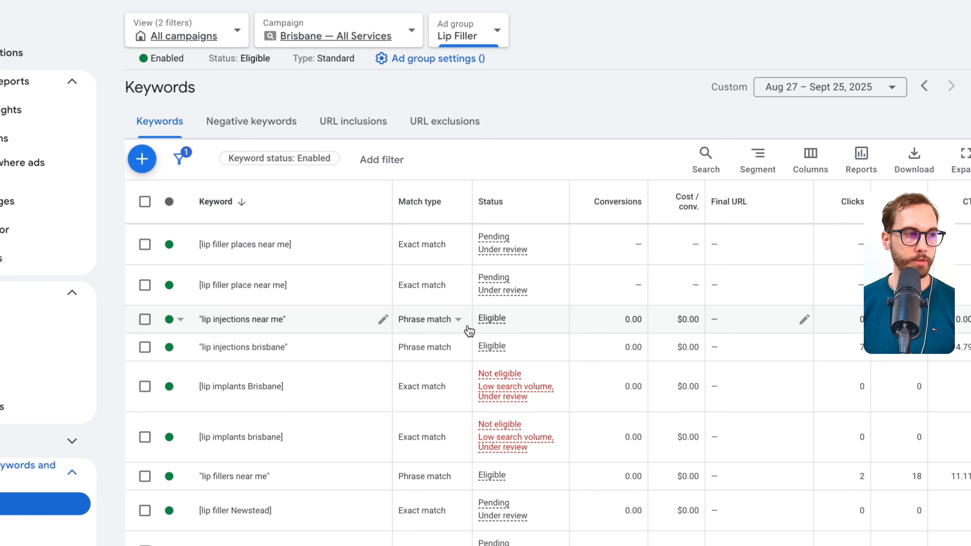